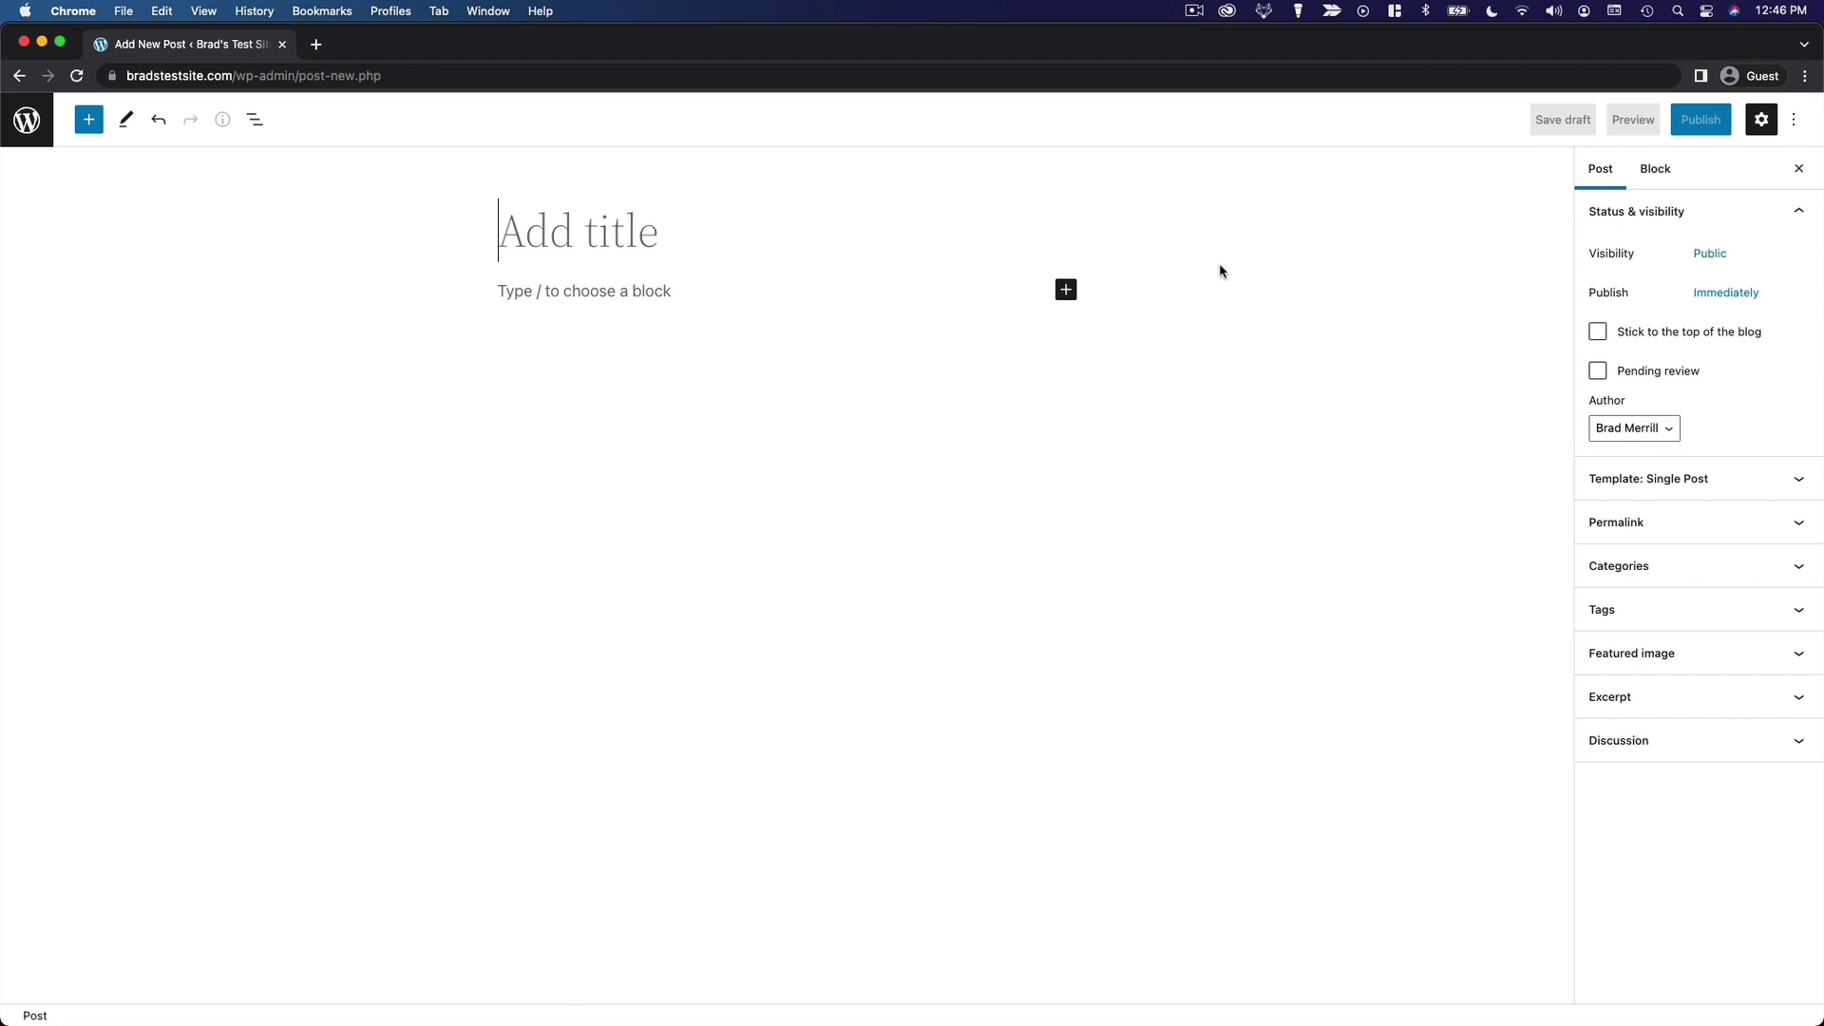
- Title the post 'My Example Post' and type 'This is a paragraph' in the first block
type("My")
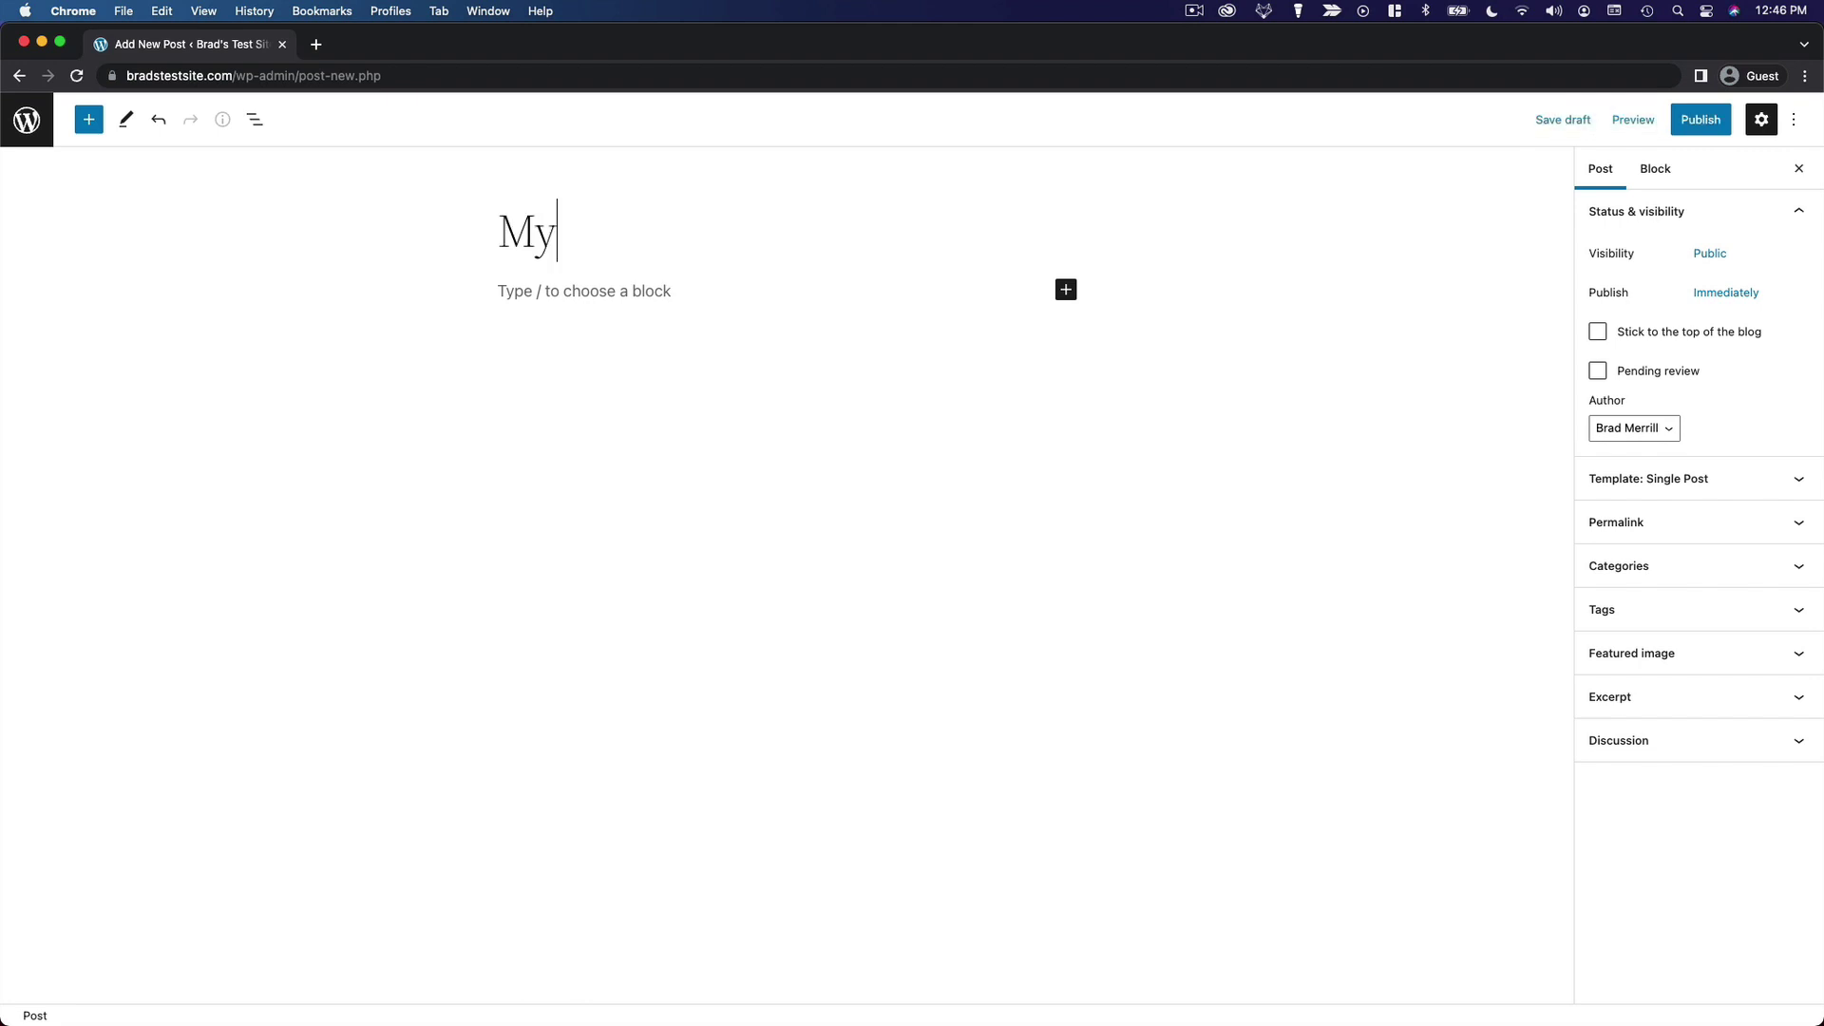
type(" Example Post")
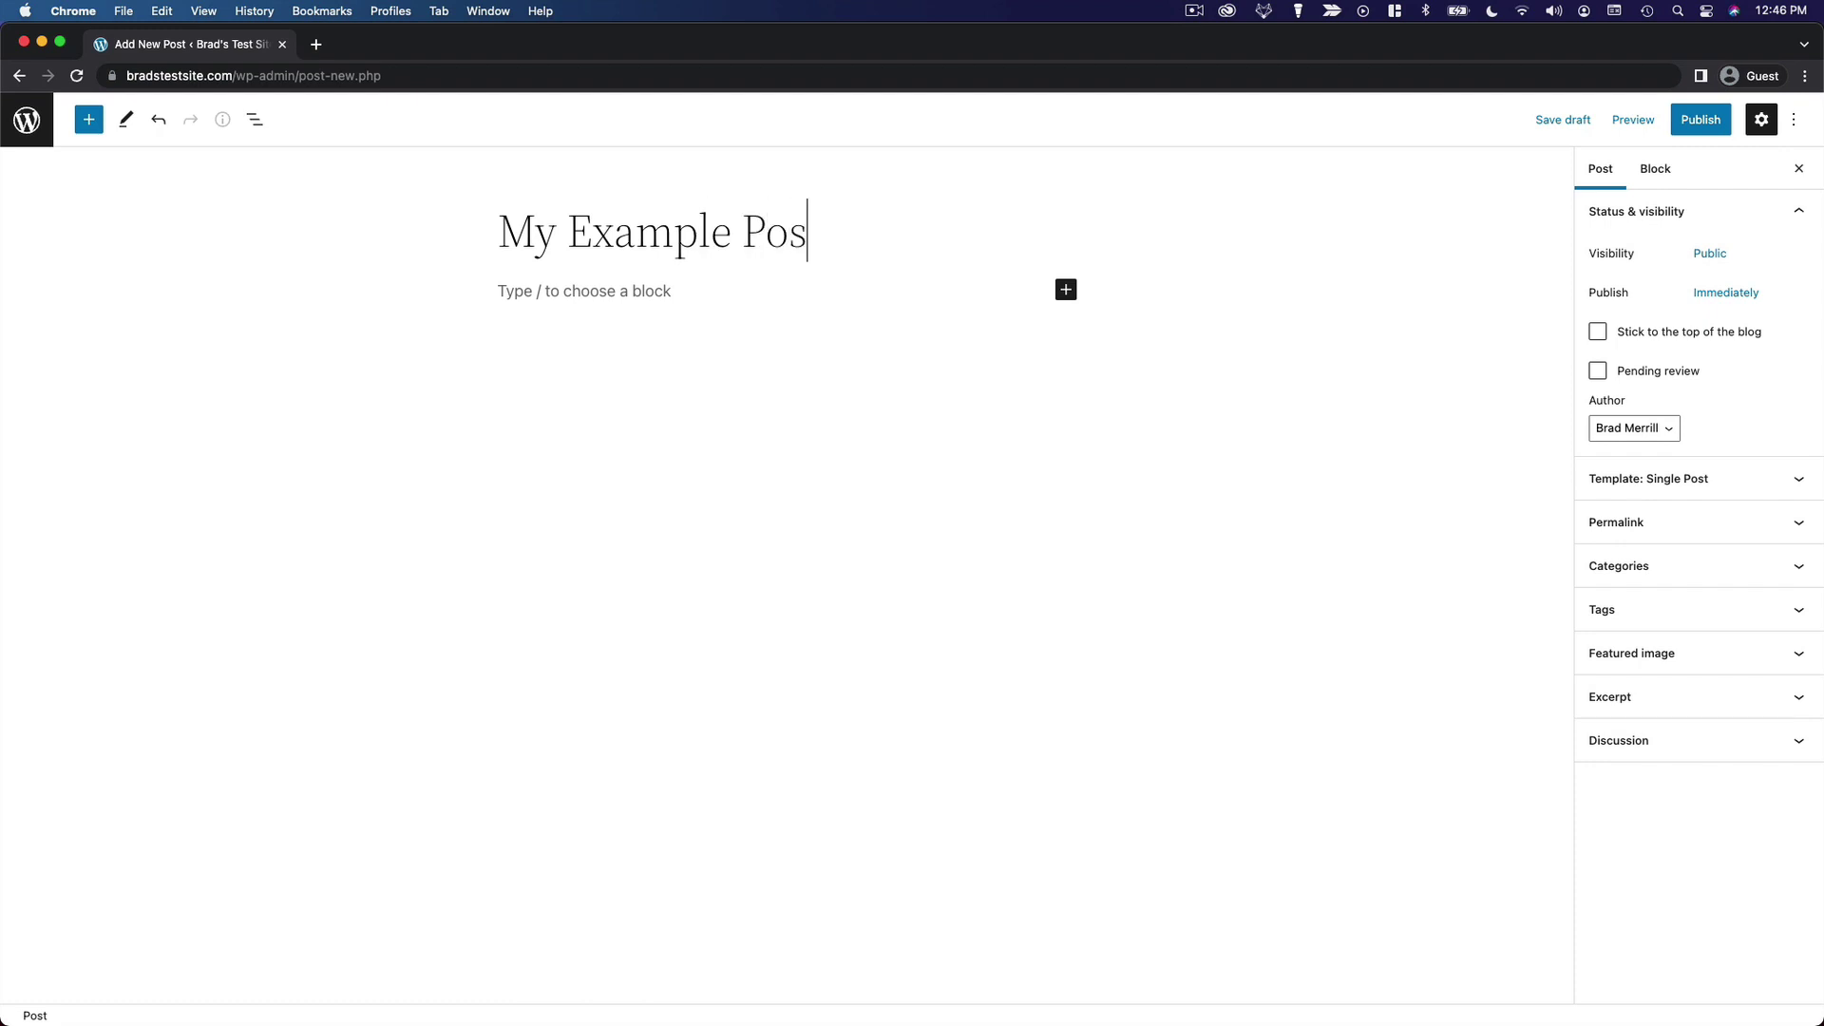
left_click(707, 291)
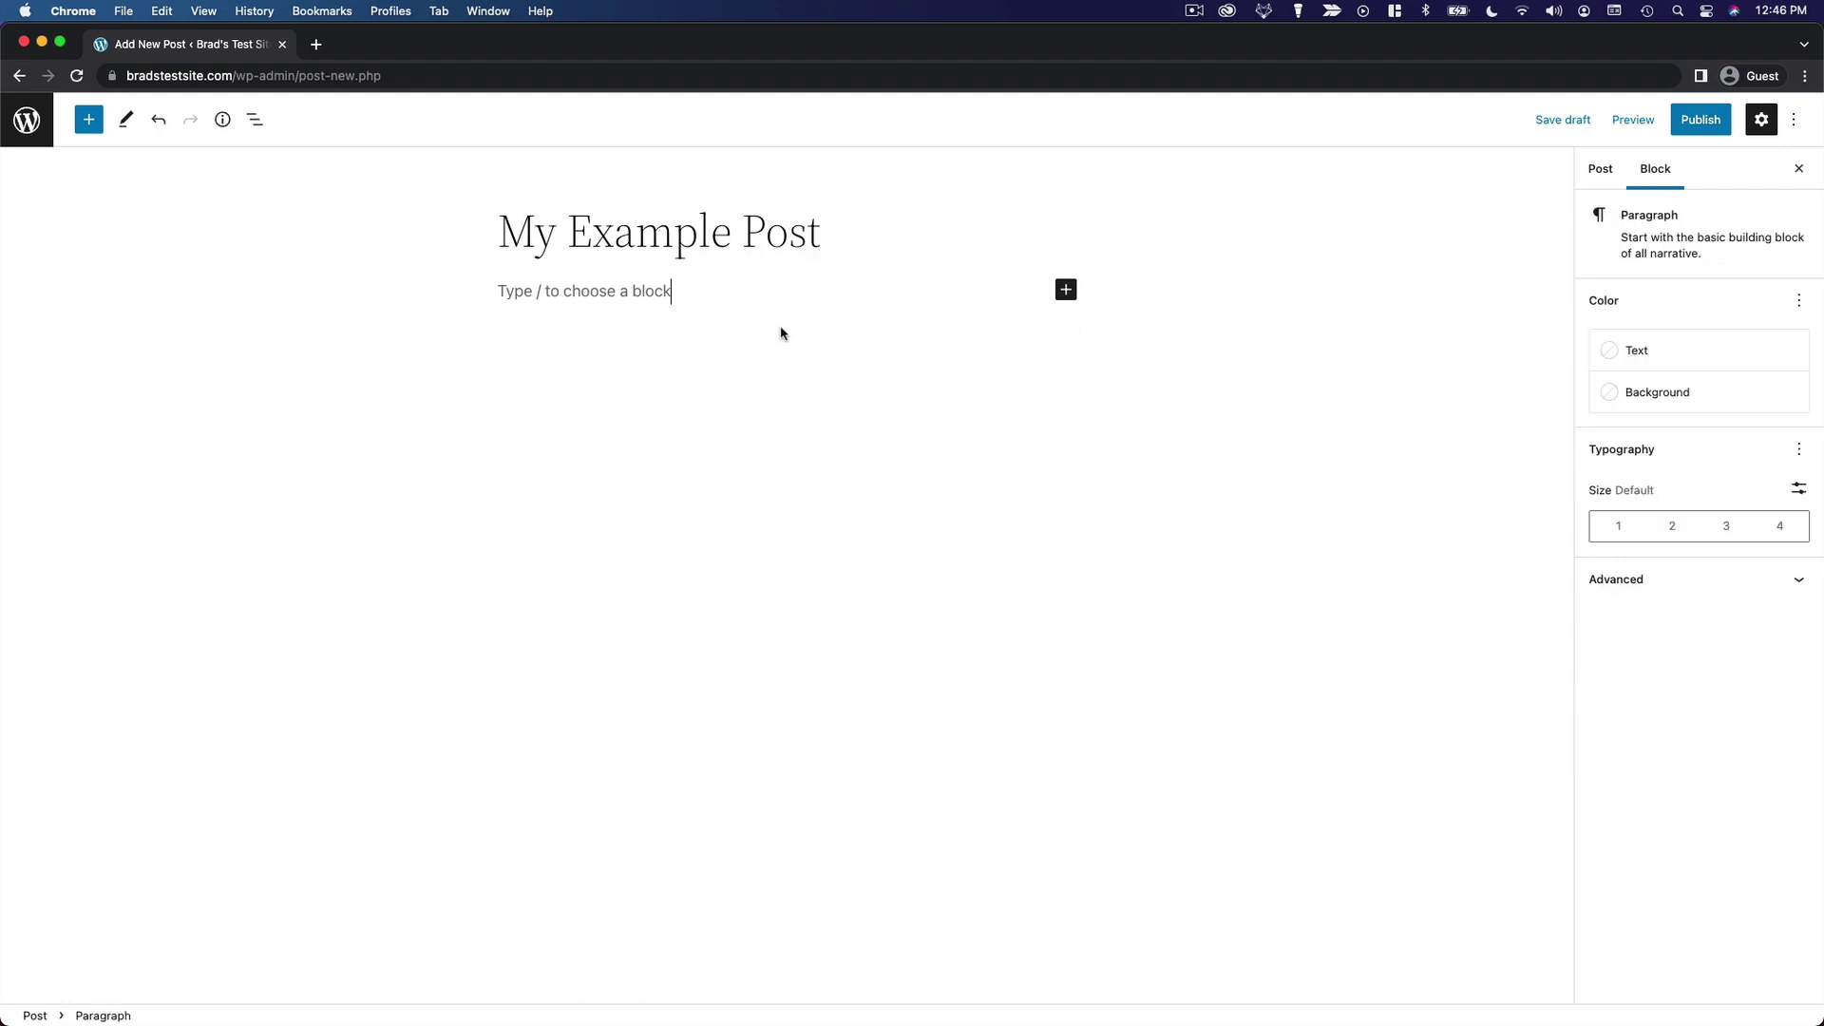
type("Thi")
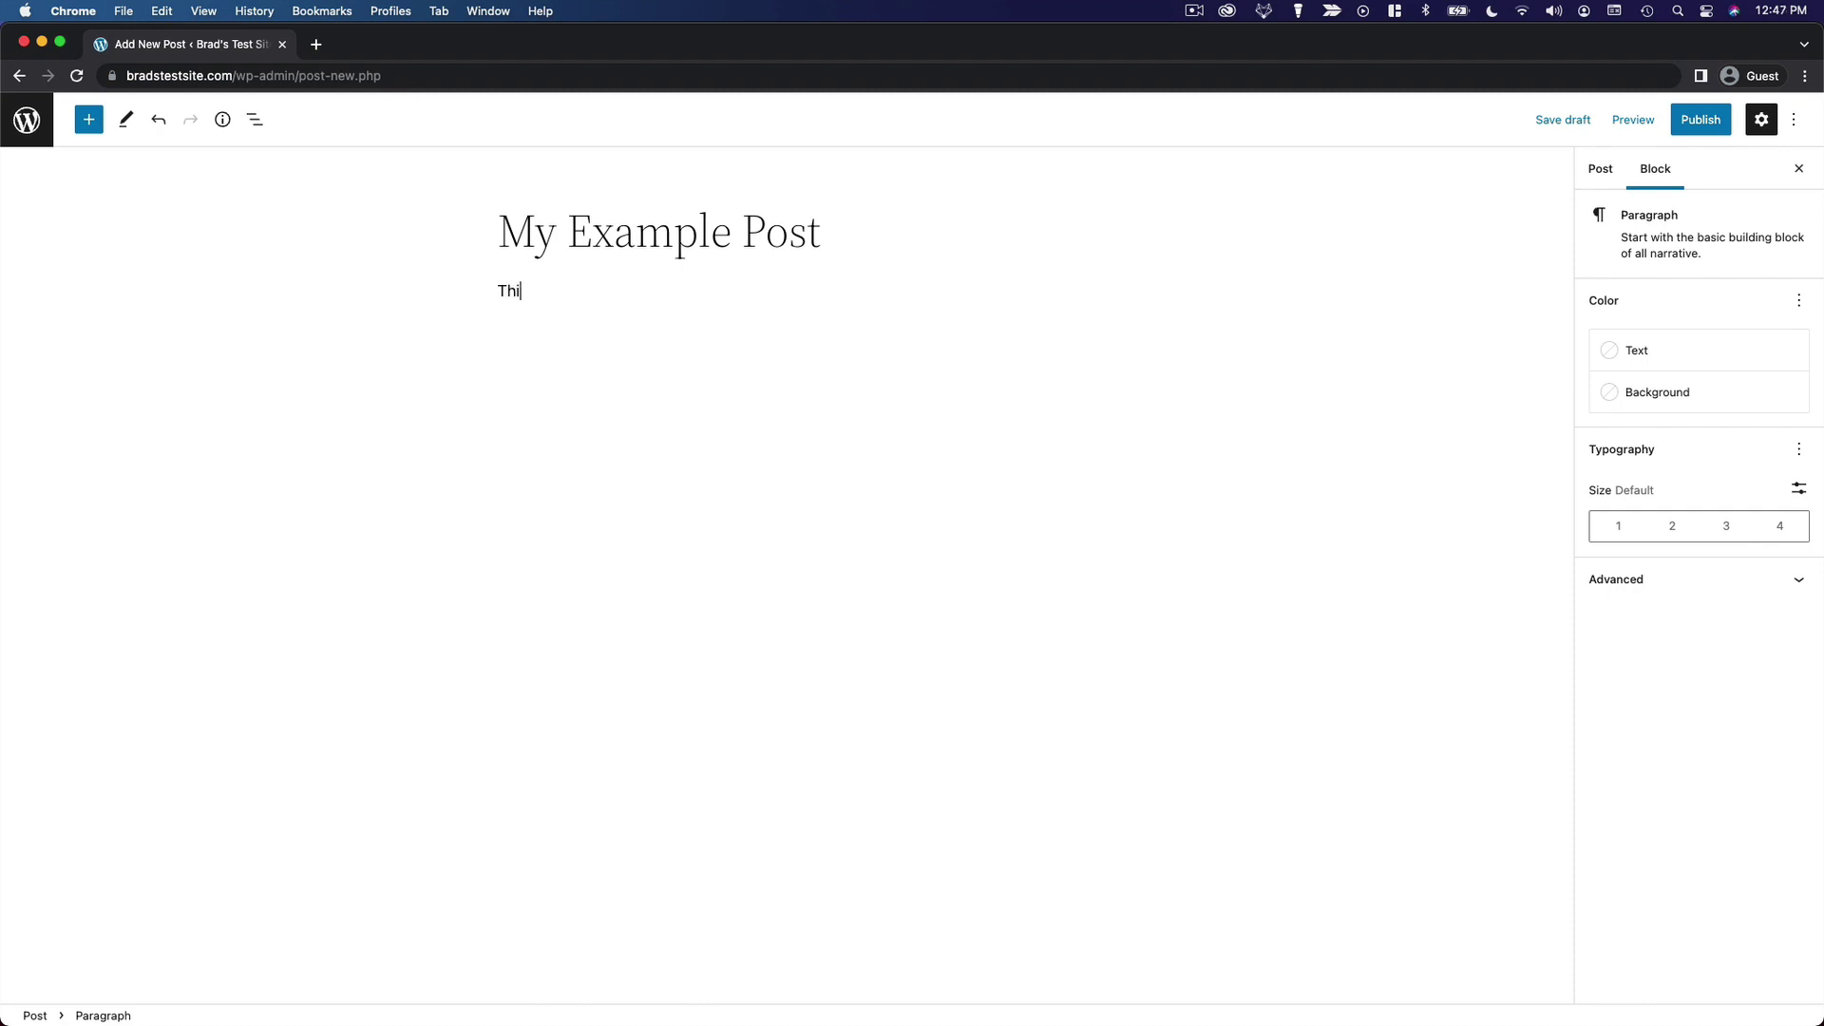
type("s is a paragraph!")
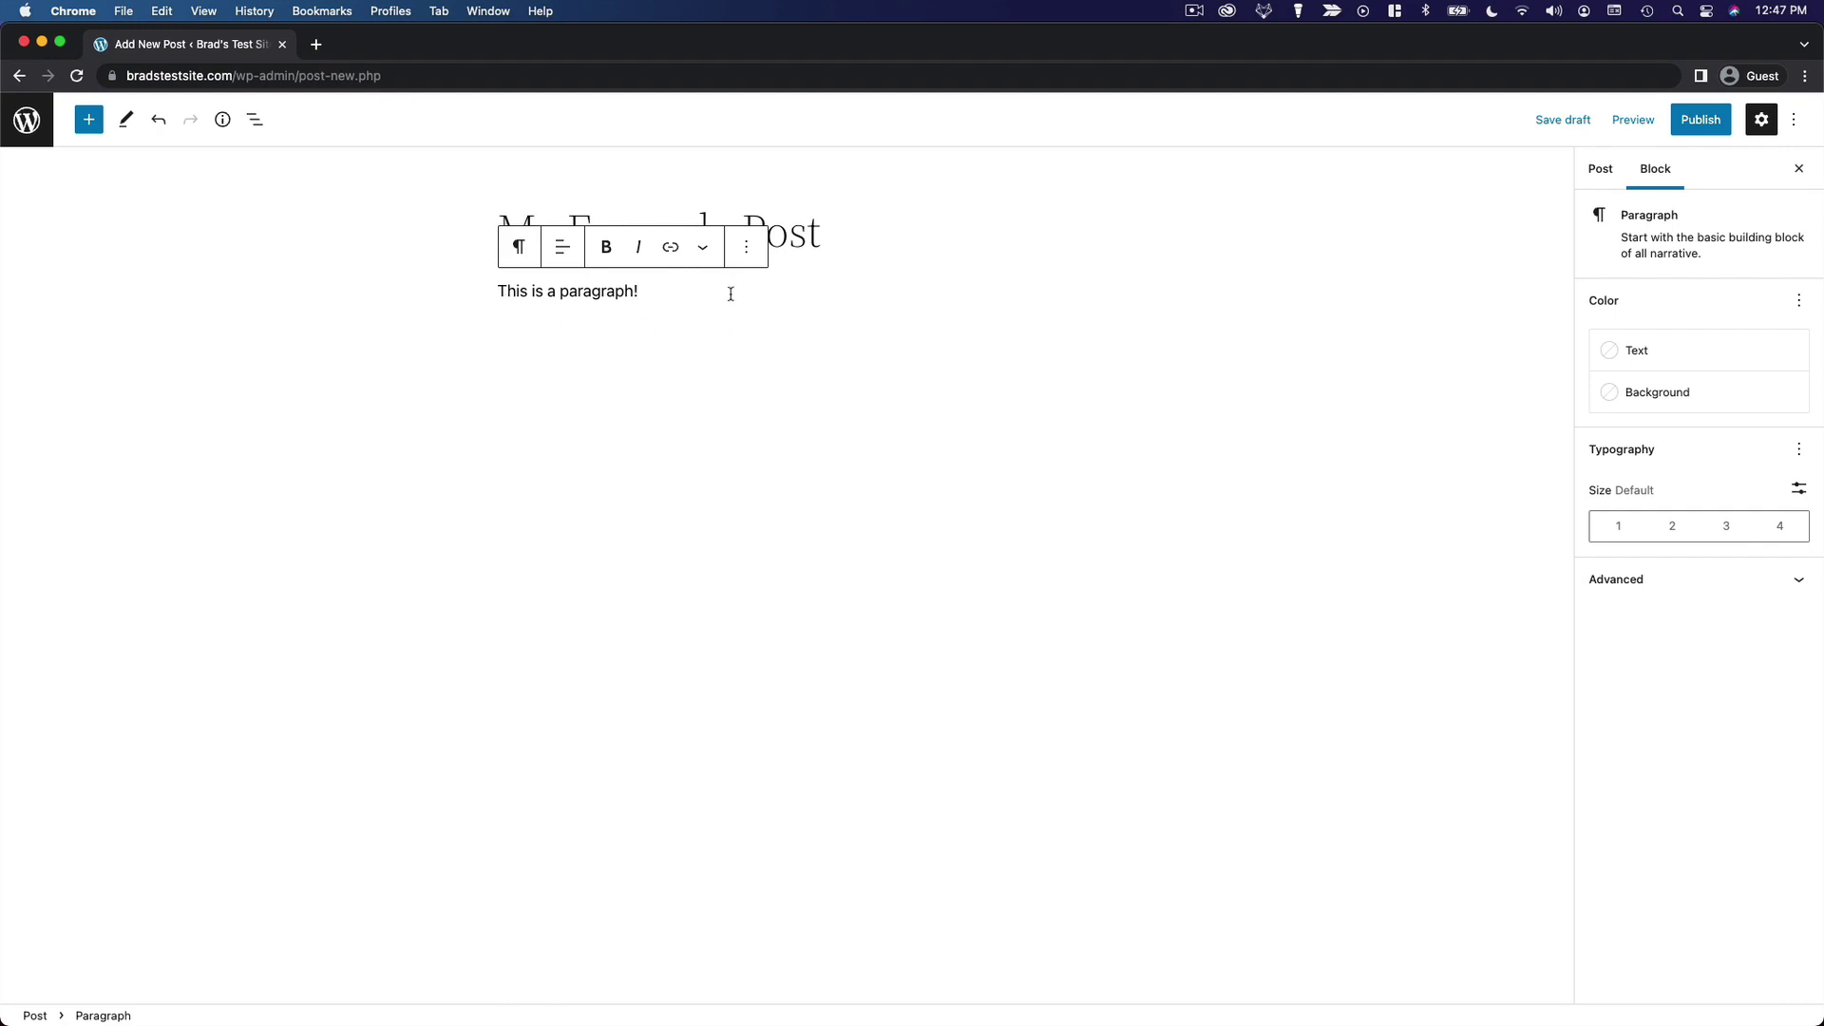
- Bold the word 'paragraph' and start a new empty block below the paragraph
double_click(601, 292)
left_click(608, 262)
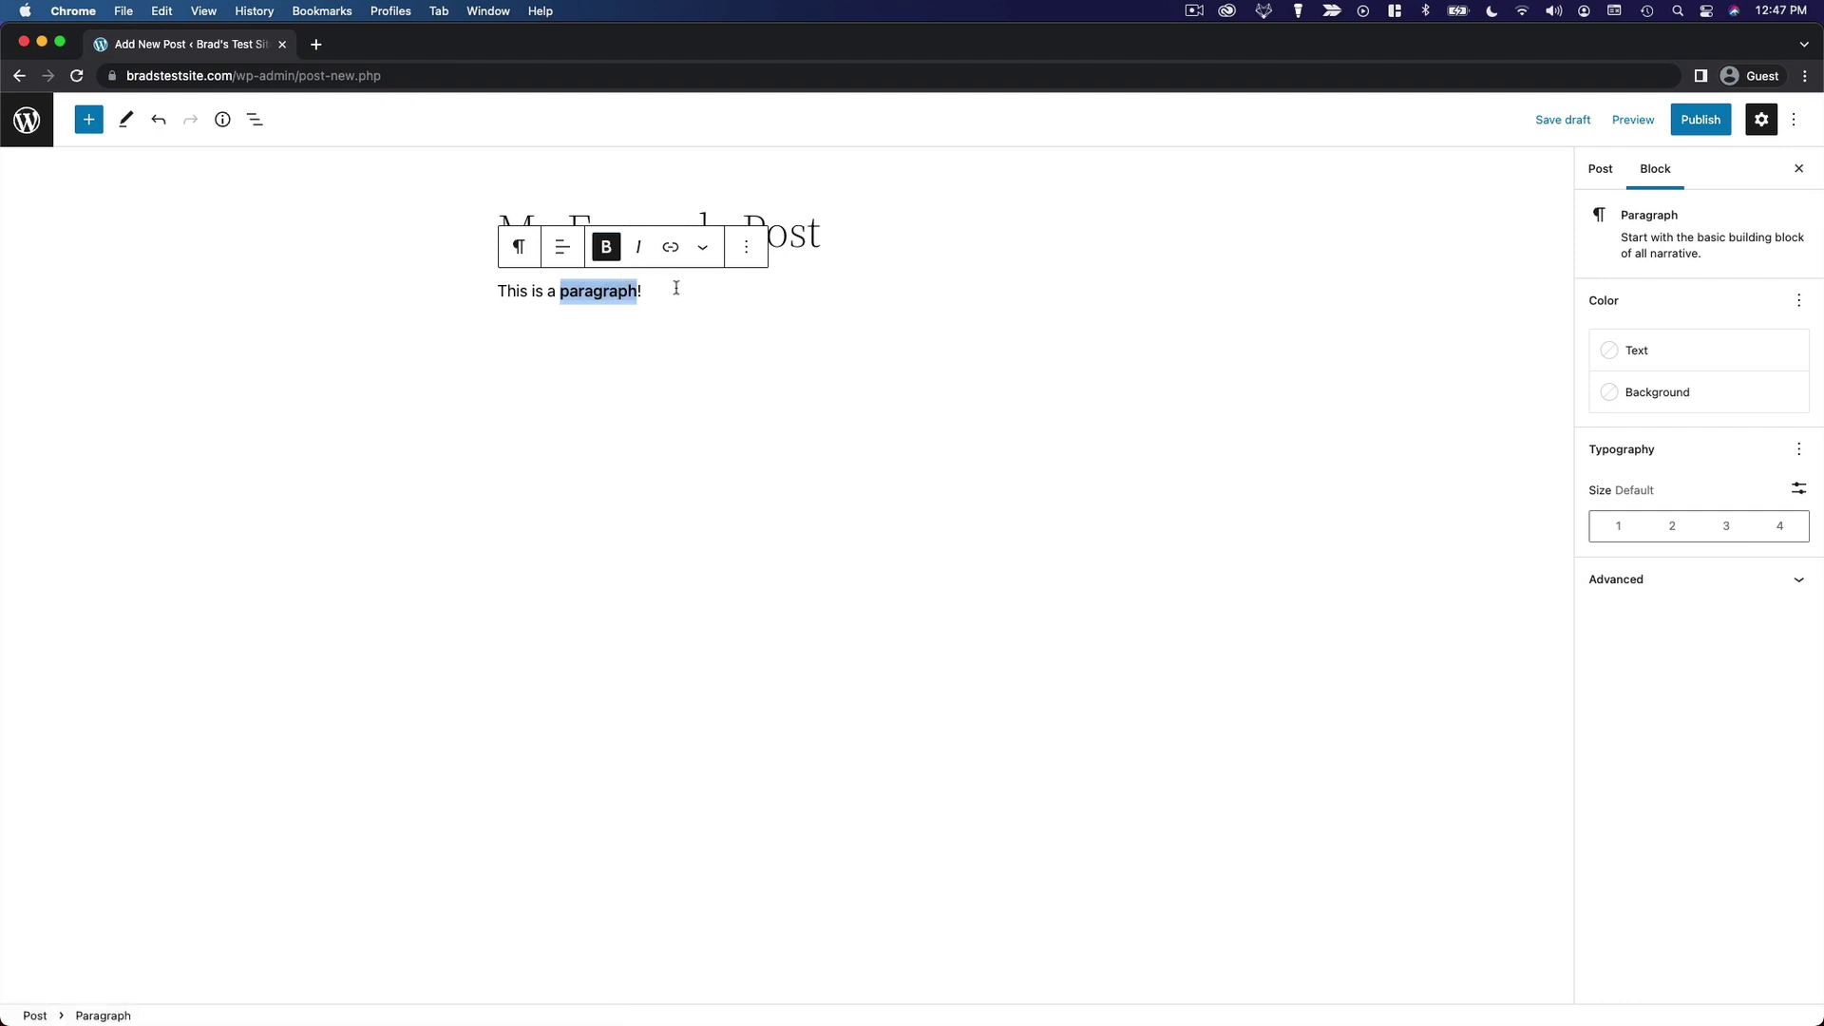
left_click(703, 249)
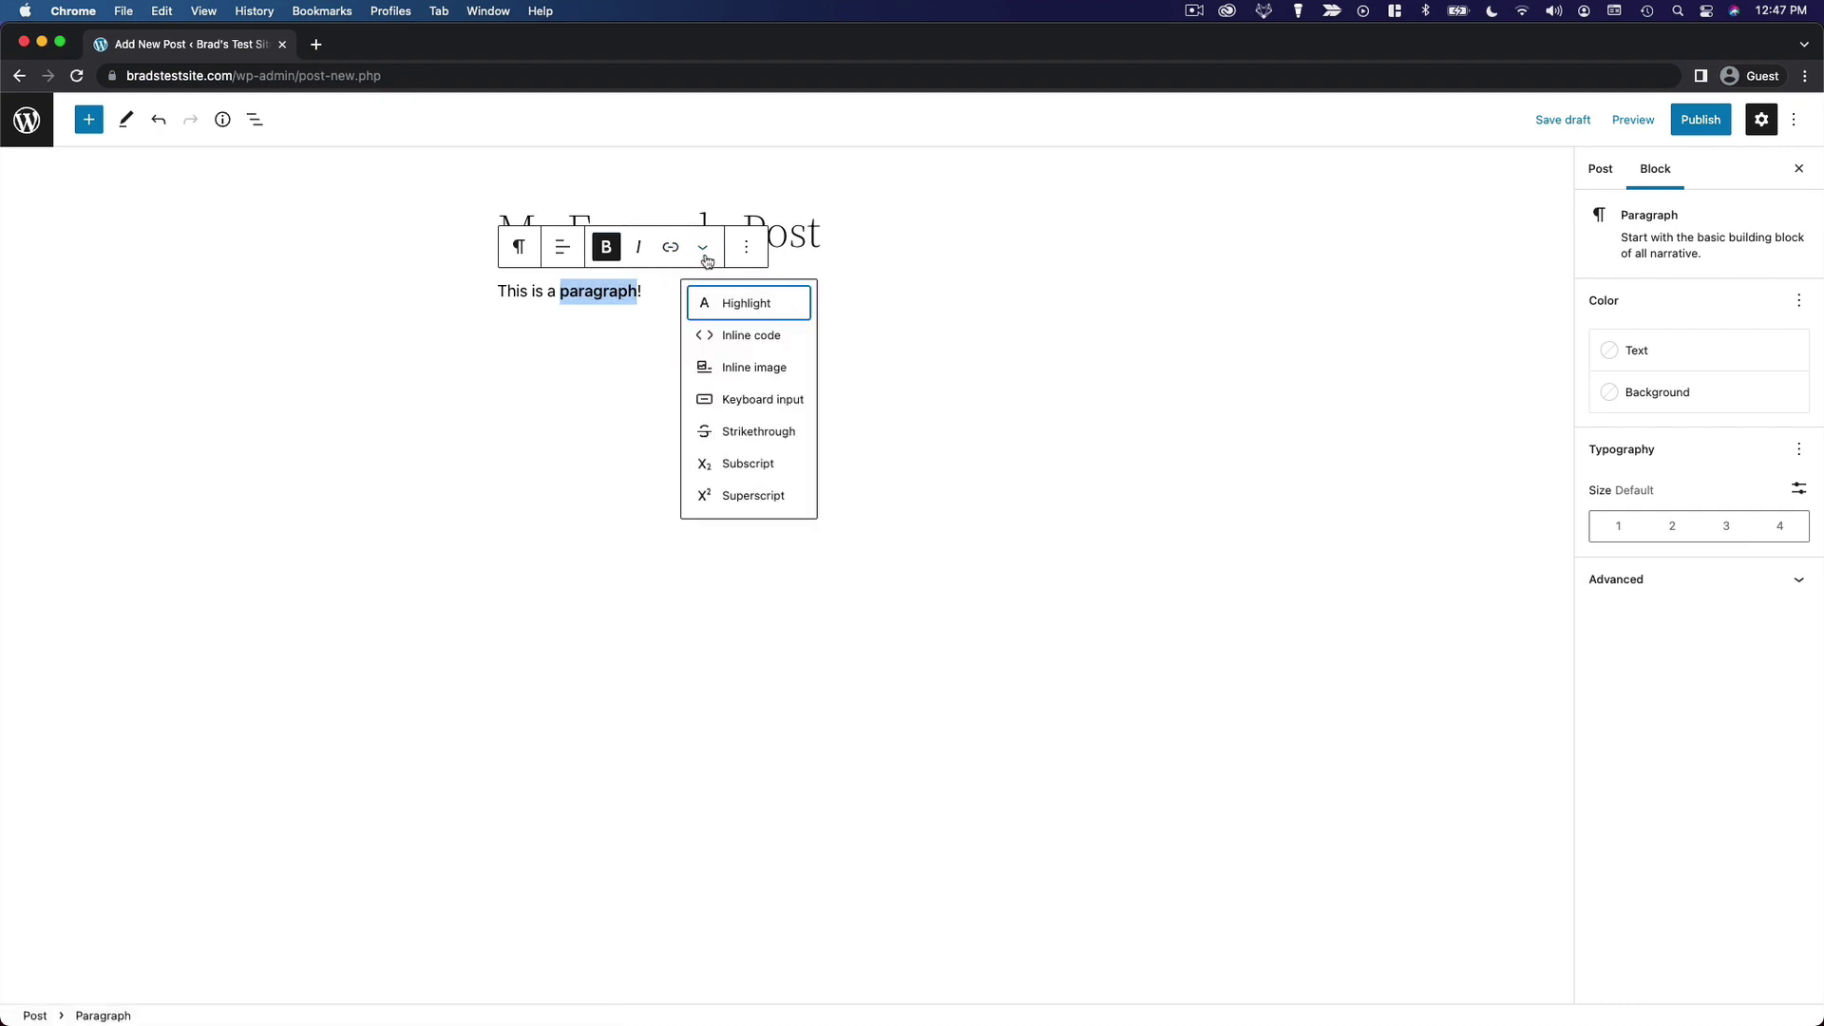
left_click(664, 290)
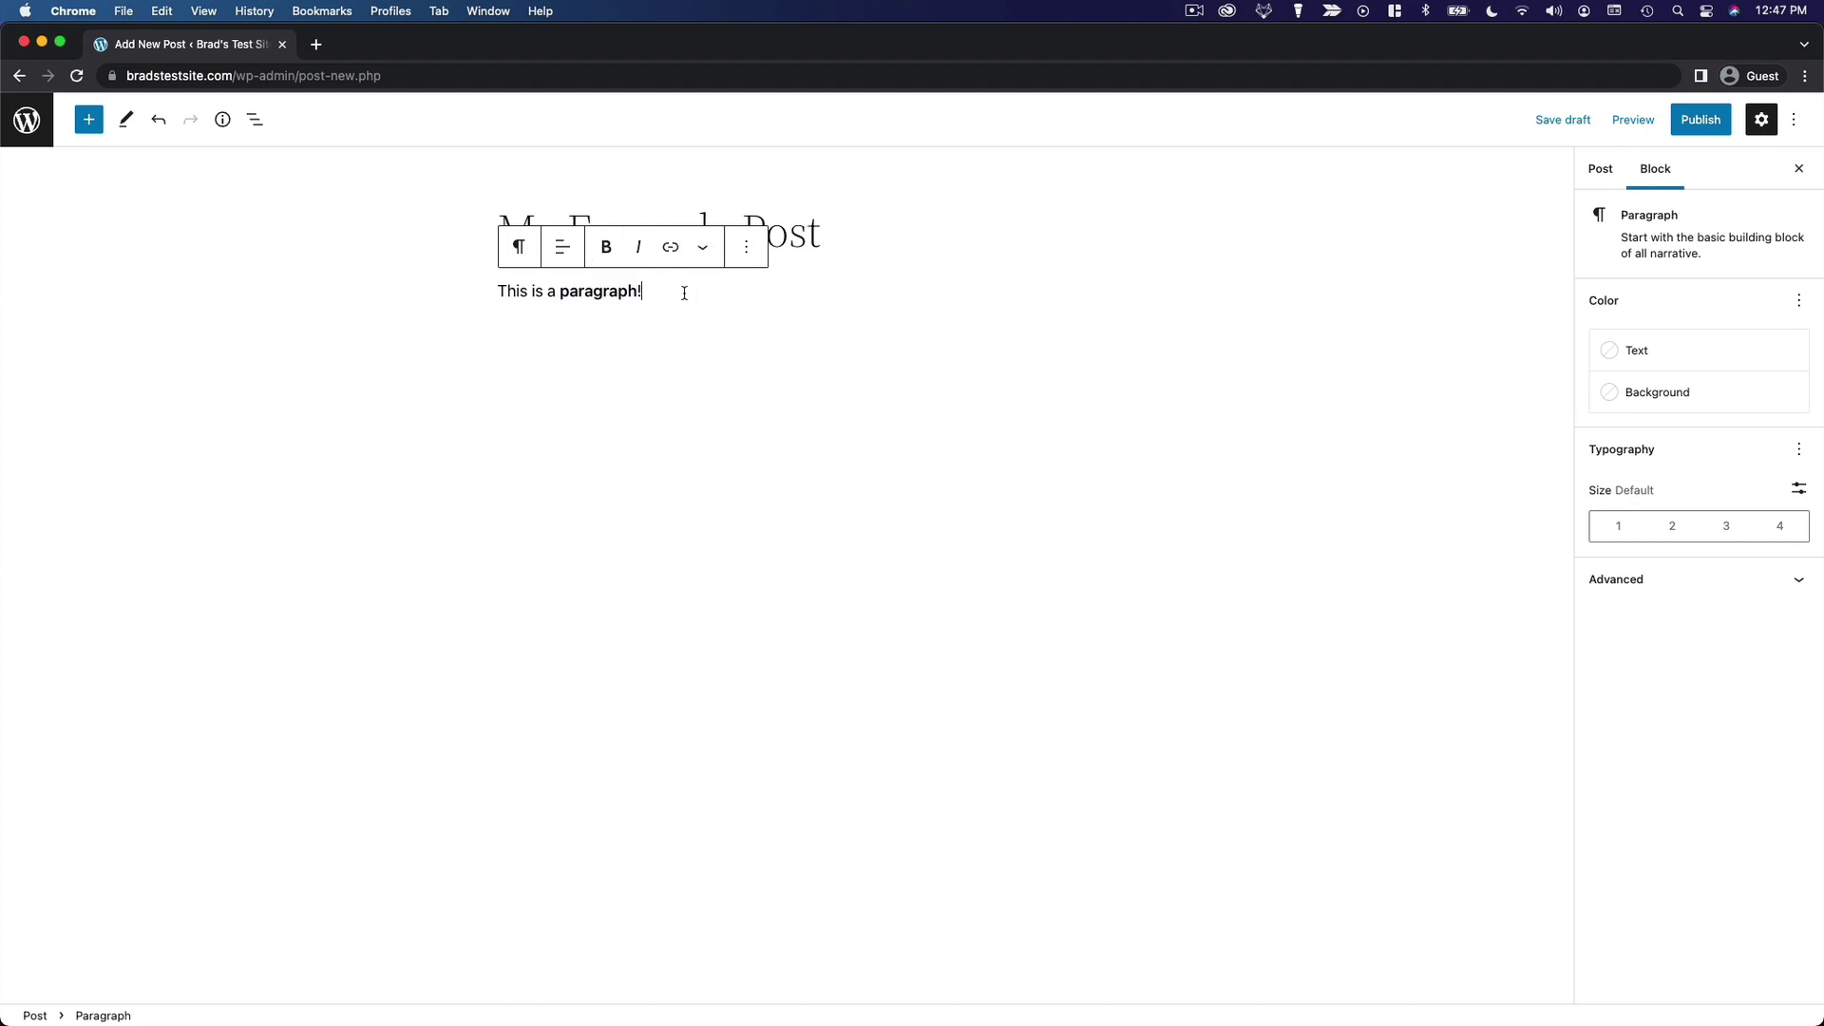
key("Return")
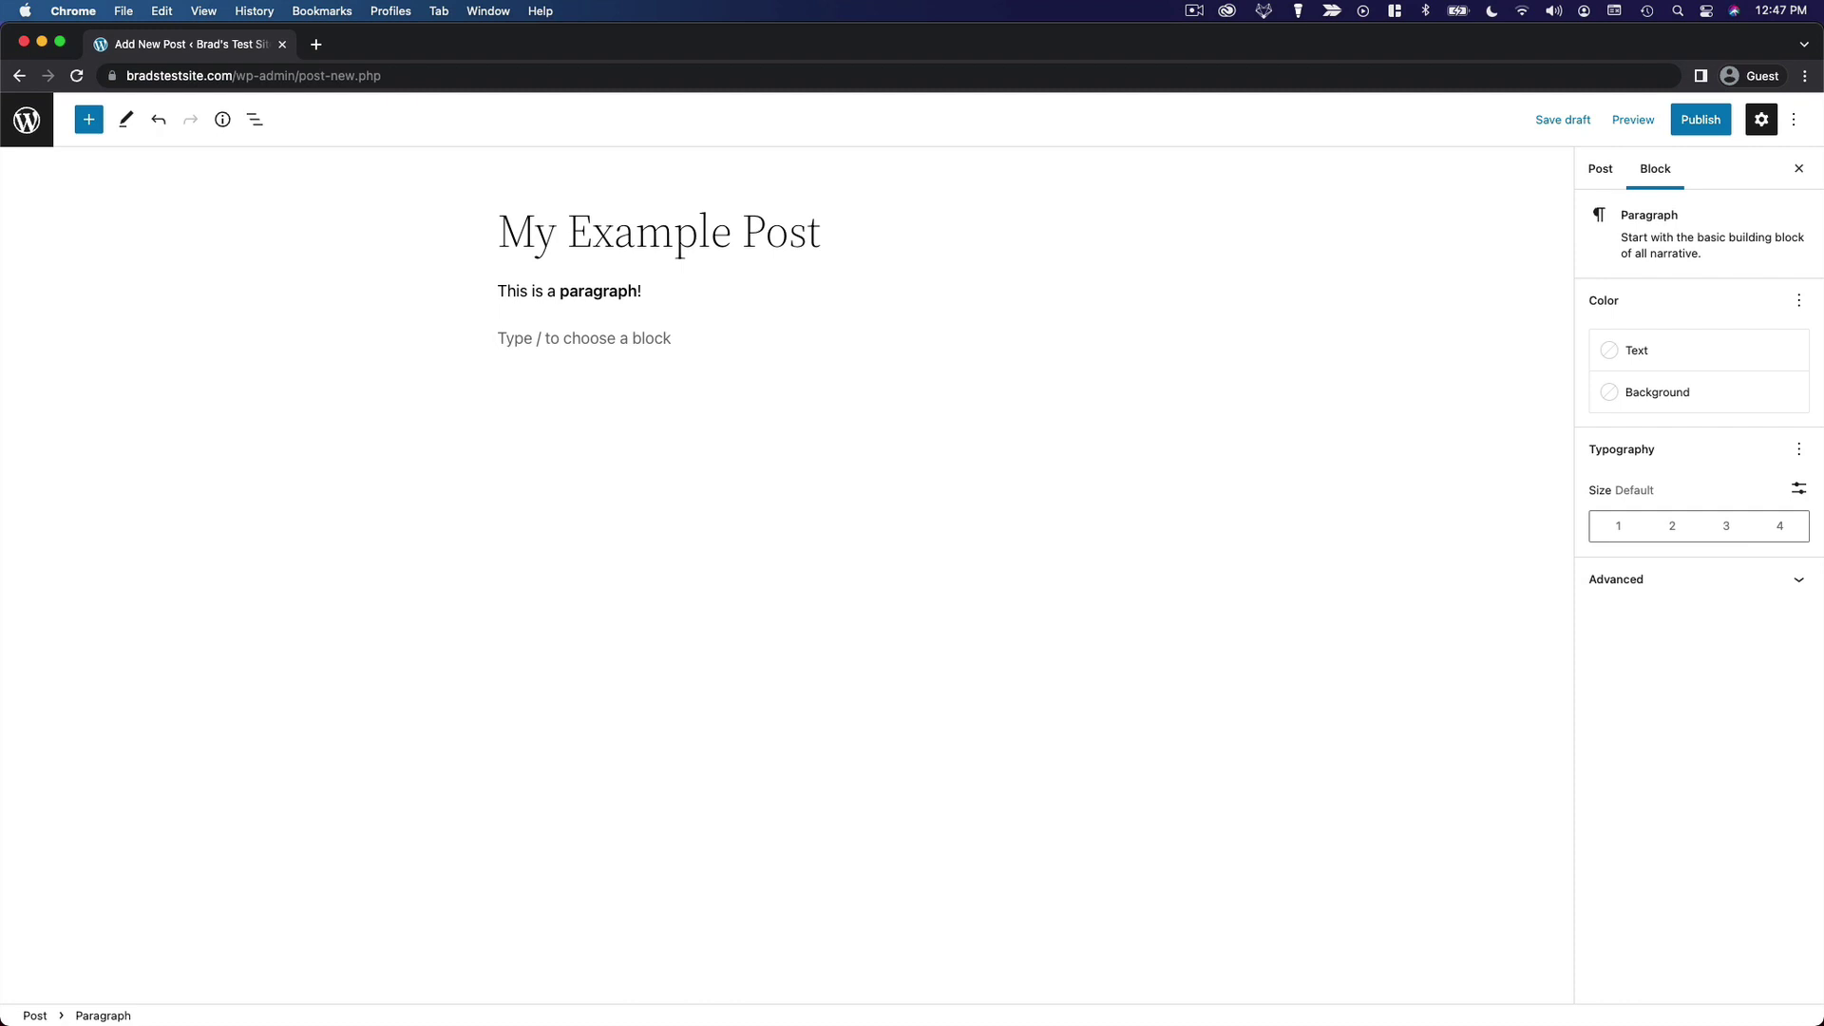
- Move into the empty block below the paragraph and open its block inserter
left_click(680, 289)
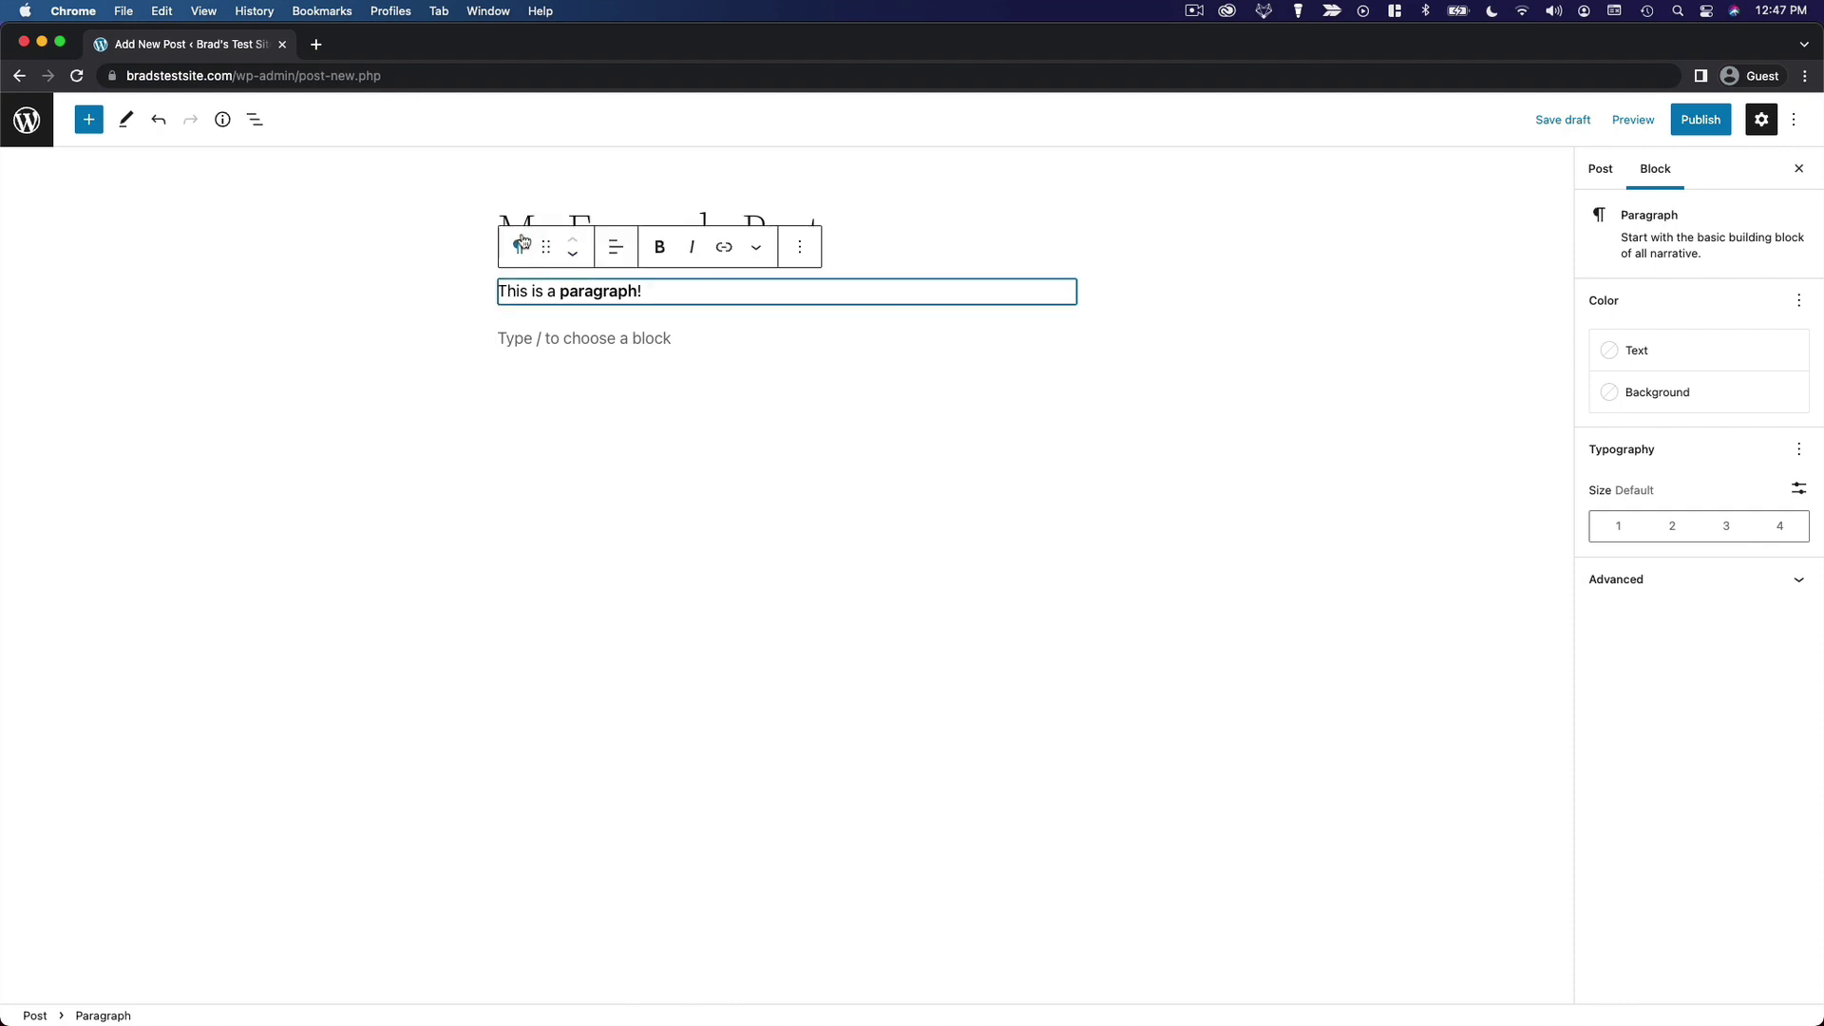
left_click(623, 339)
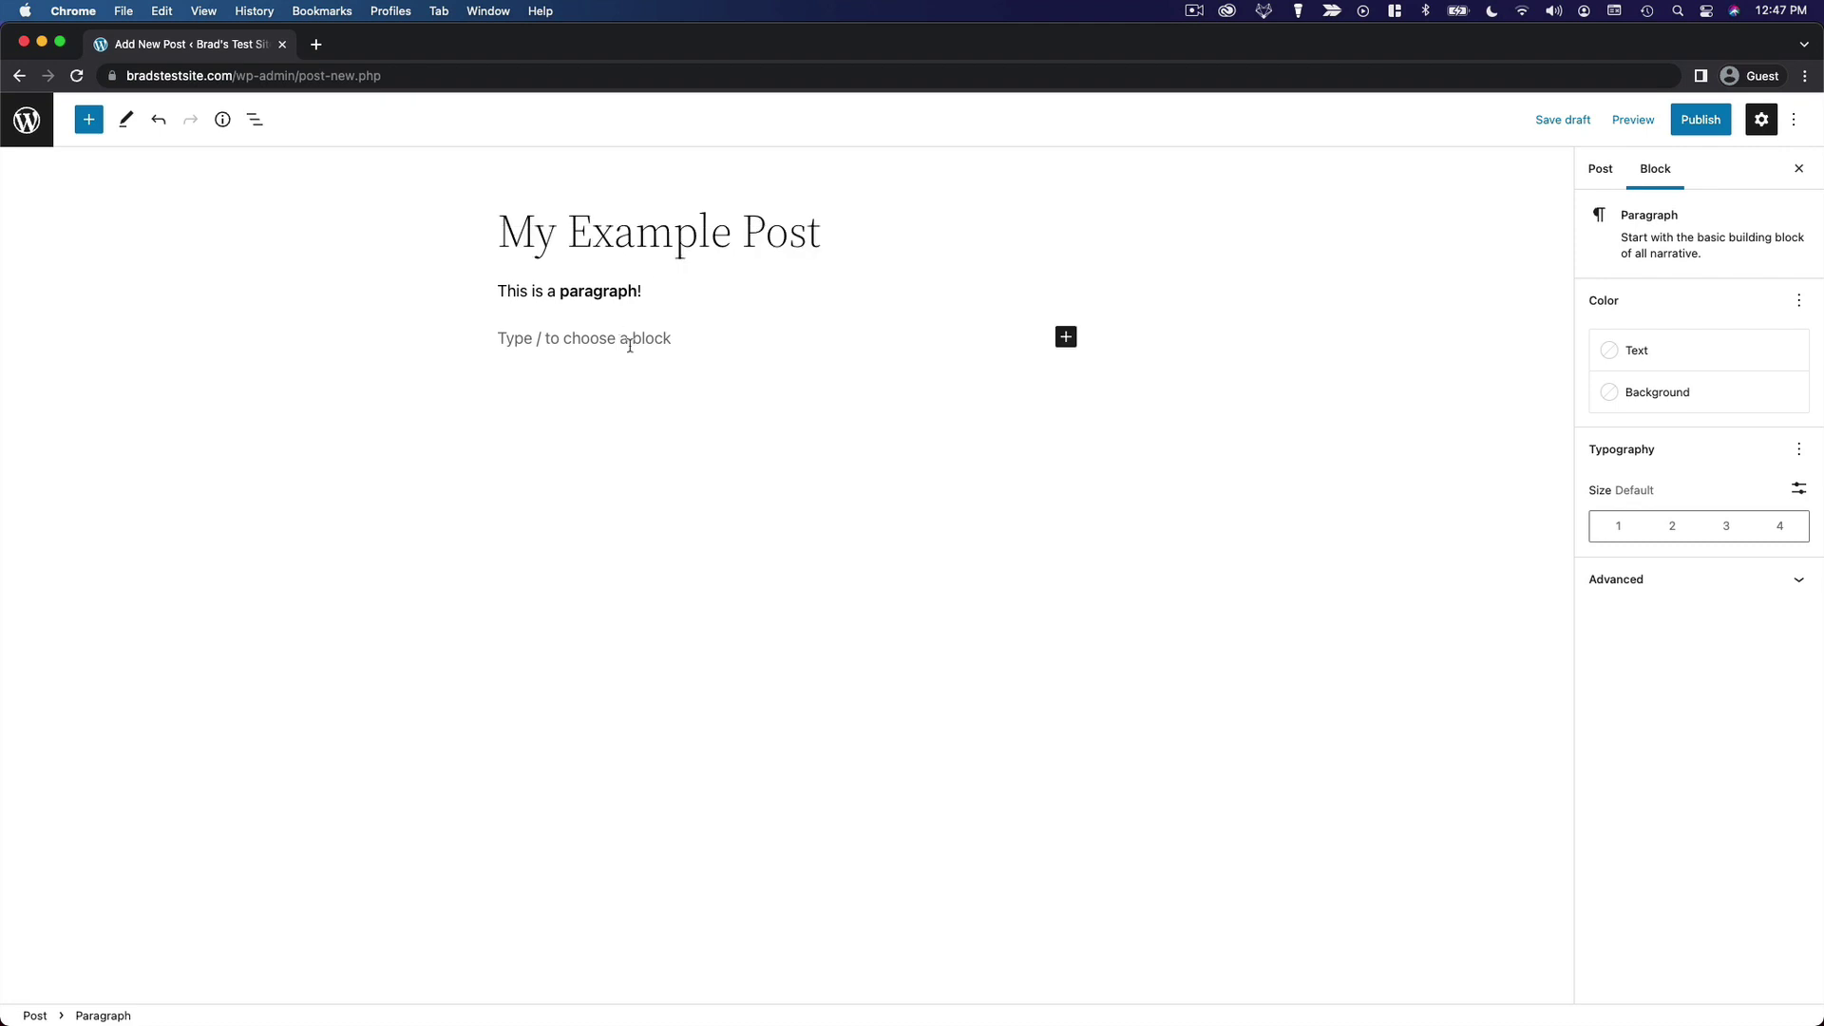
left_click(1066, 338)
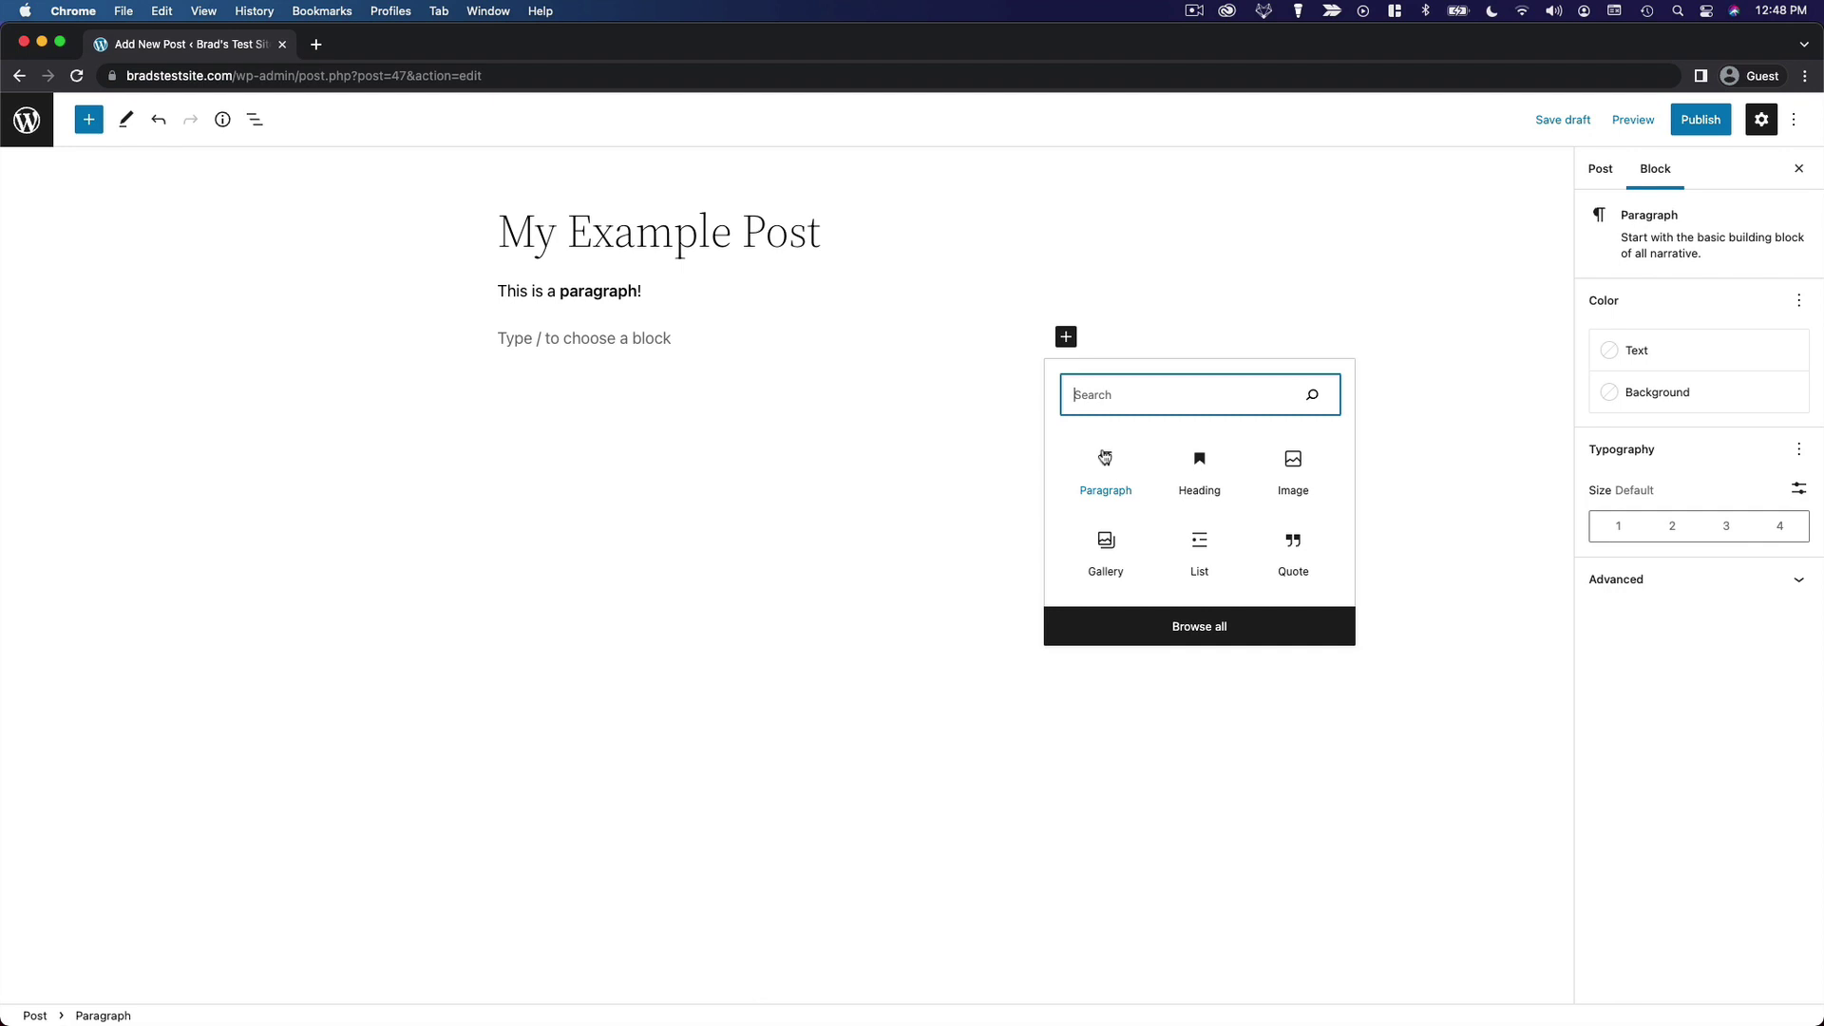
- Insert an H2 heading 'My Example Heading' and start a new block below it
left_click(1204, 480)
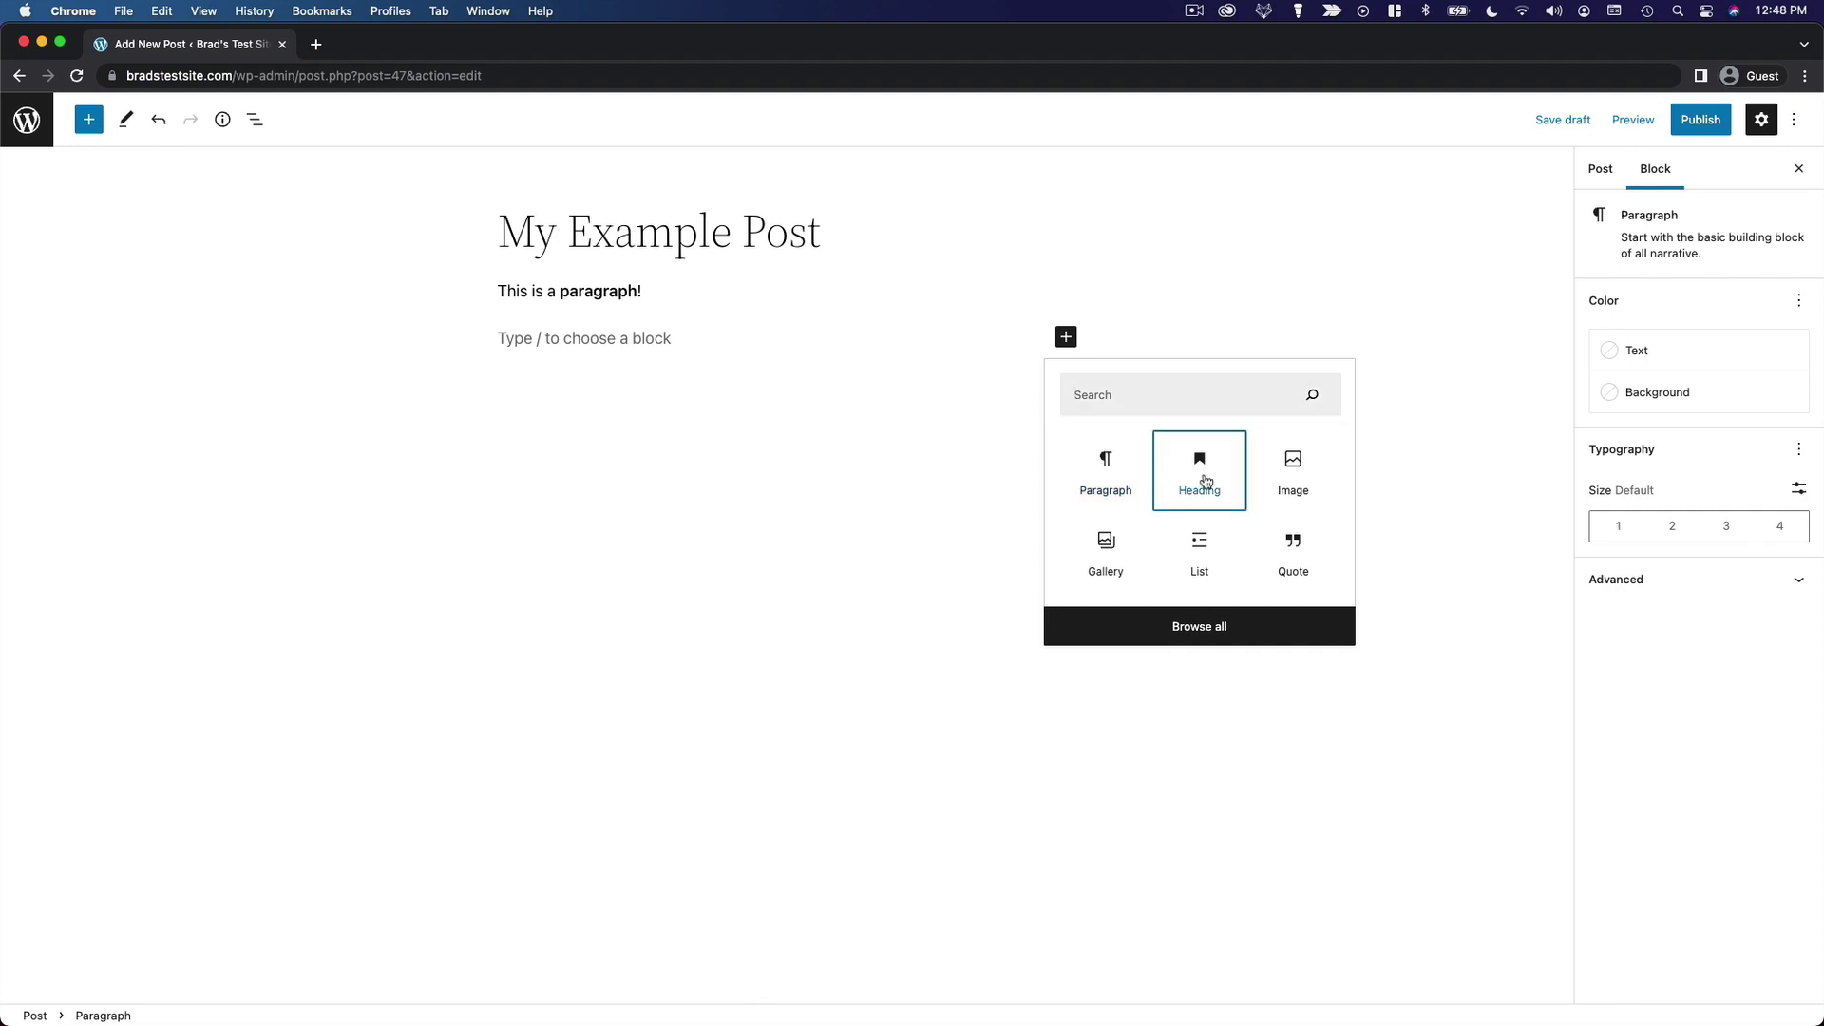
left_click(1205, 480)
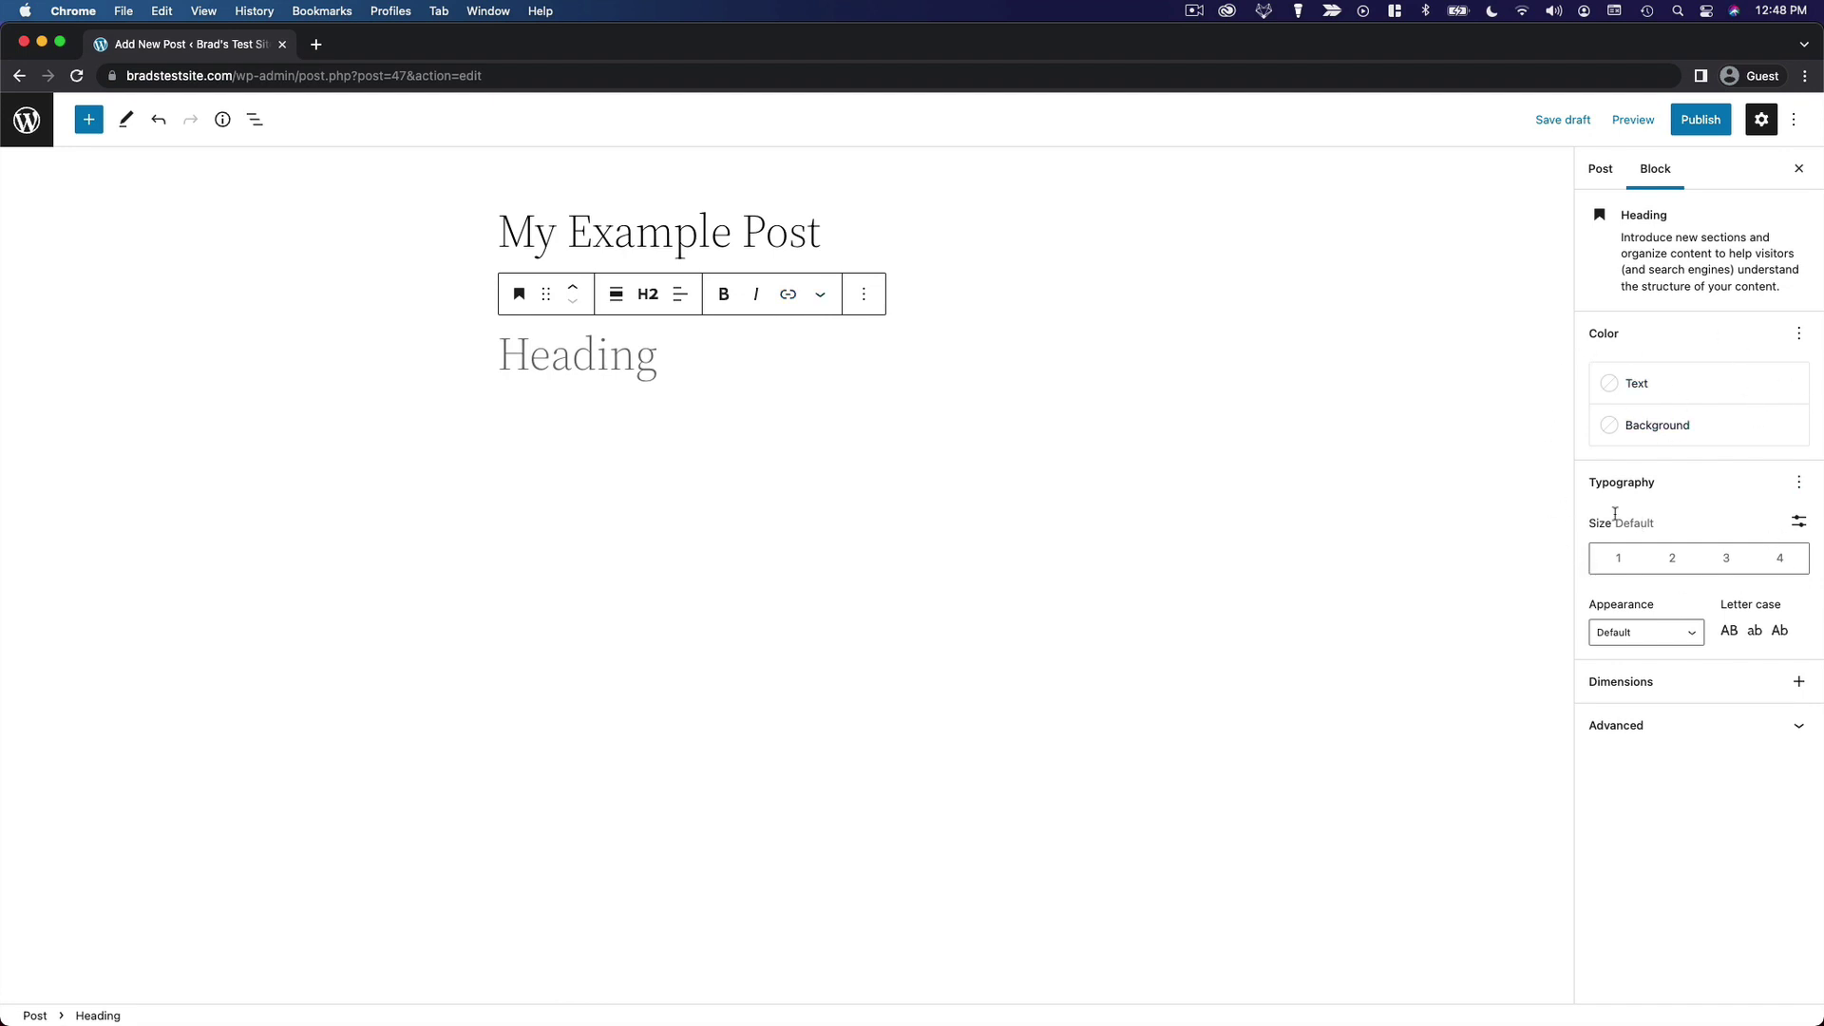
left_click(655, 306)
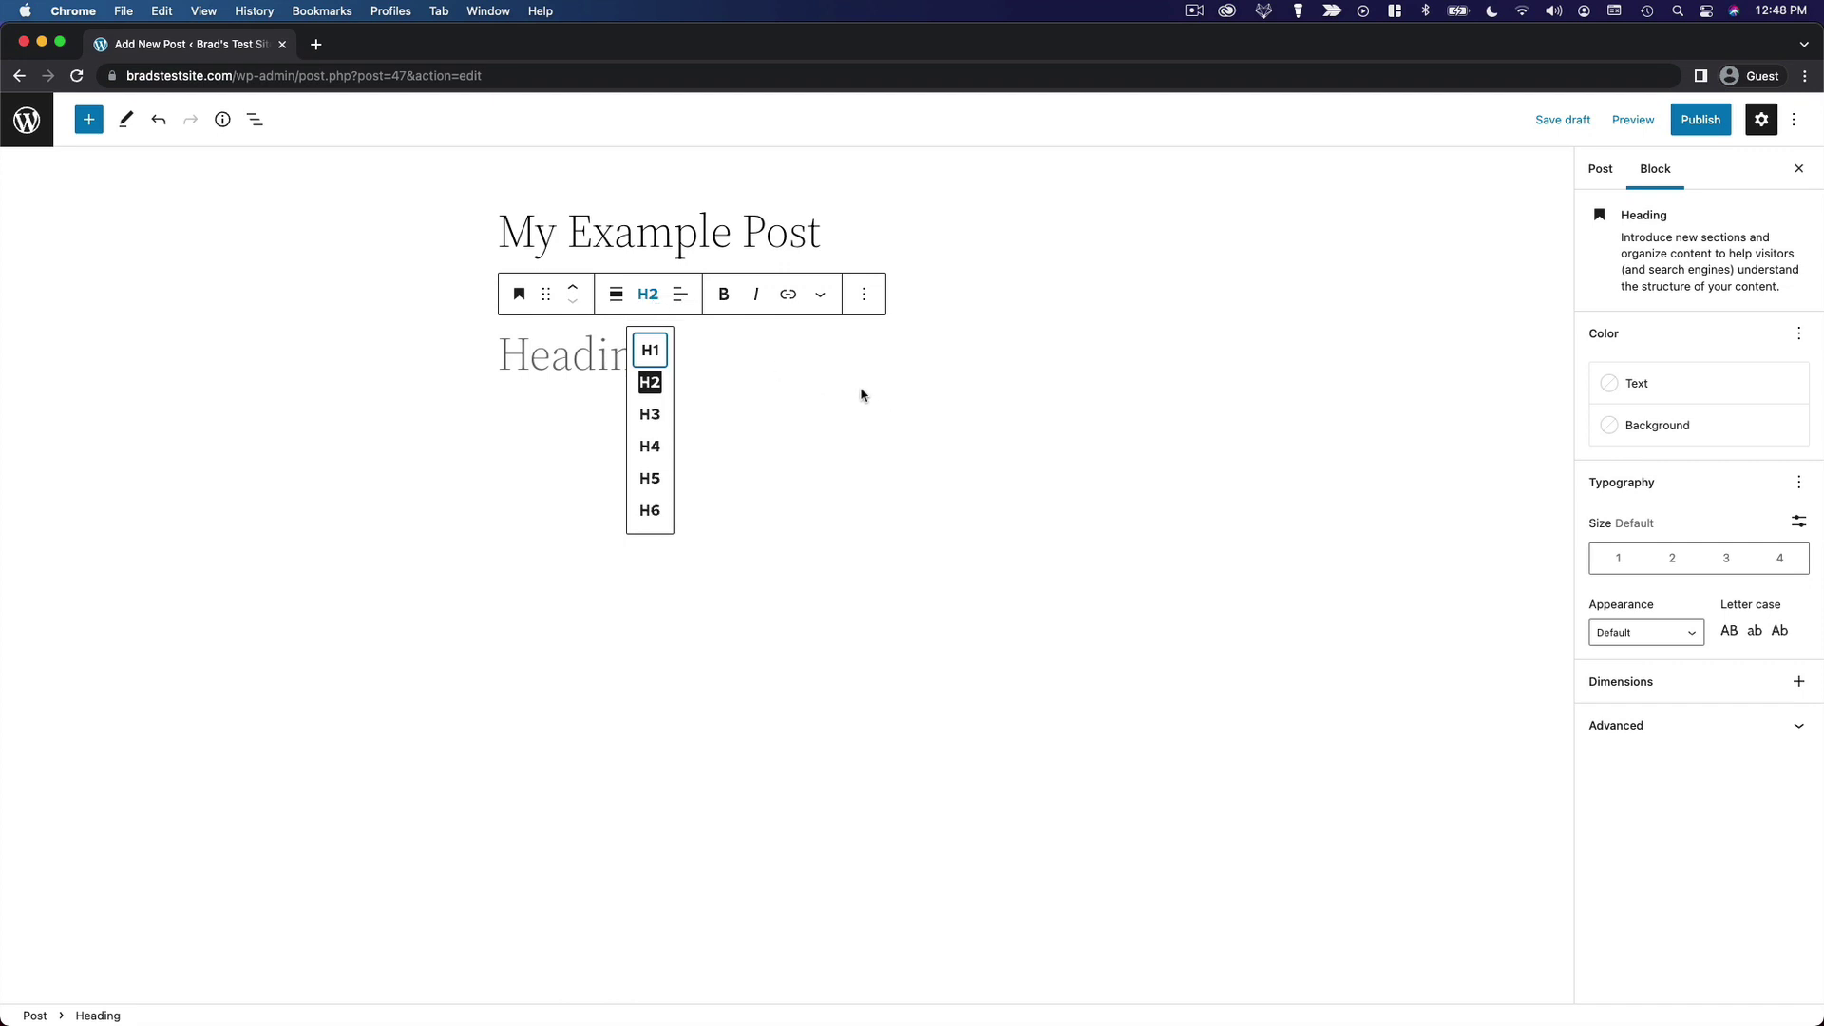
left_click(648, 295)
left_click(648, 295)
left_click(754, 349)
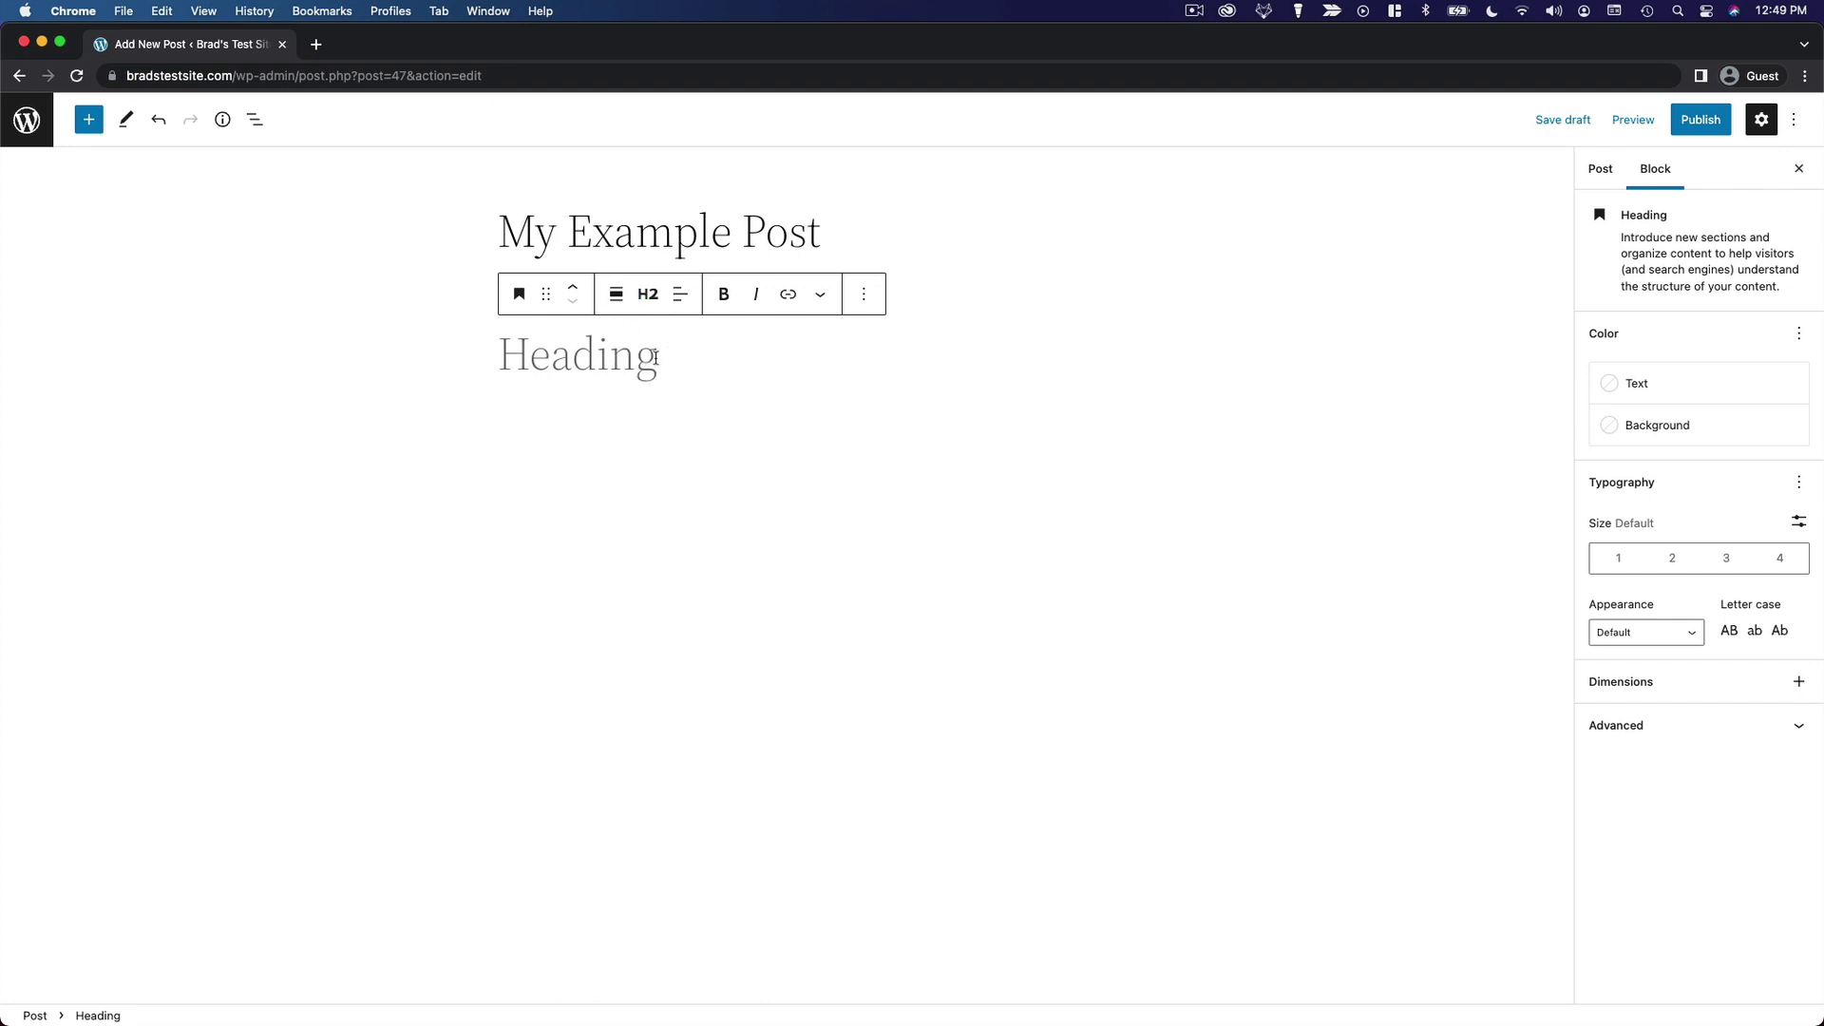
type("My Examp")
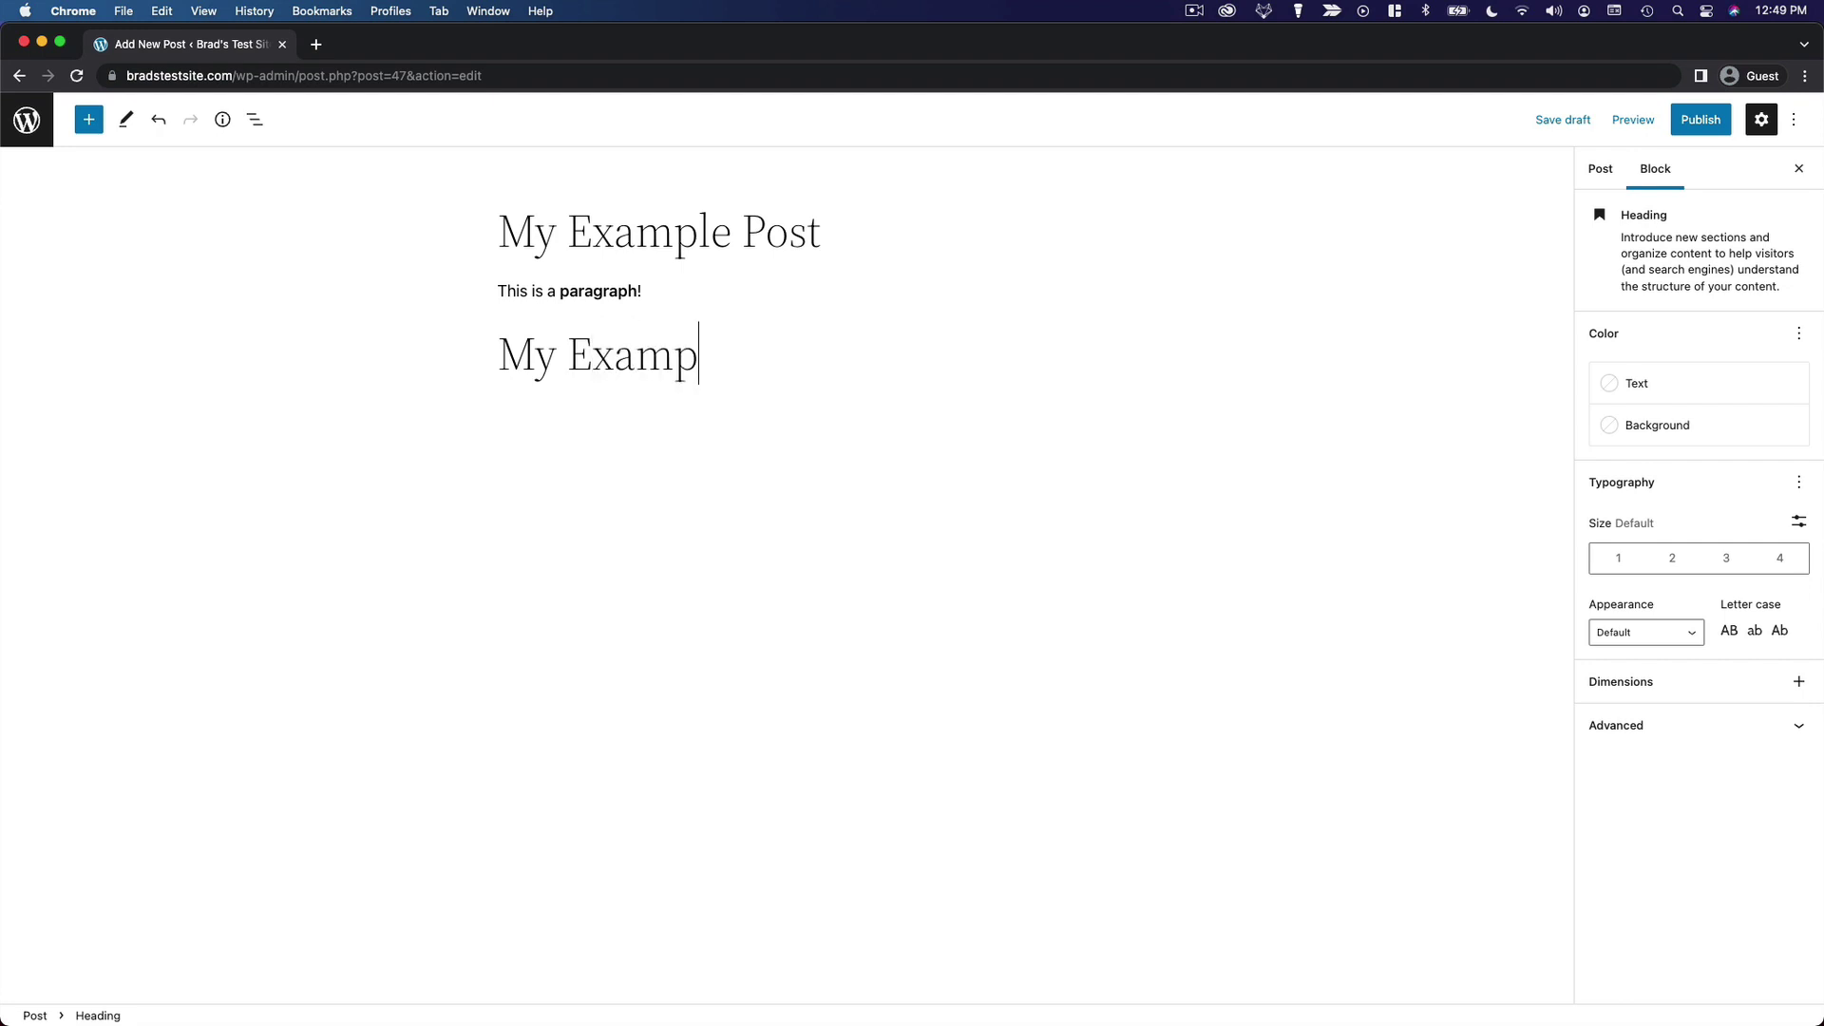
type("le Heading")
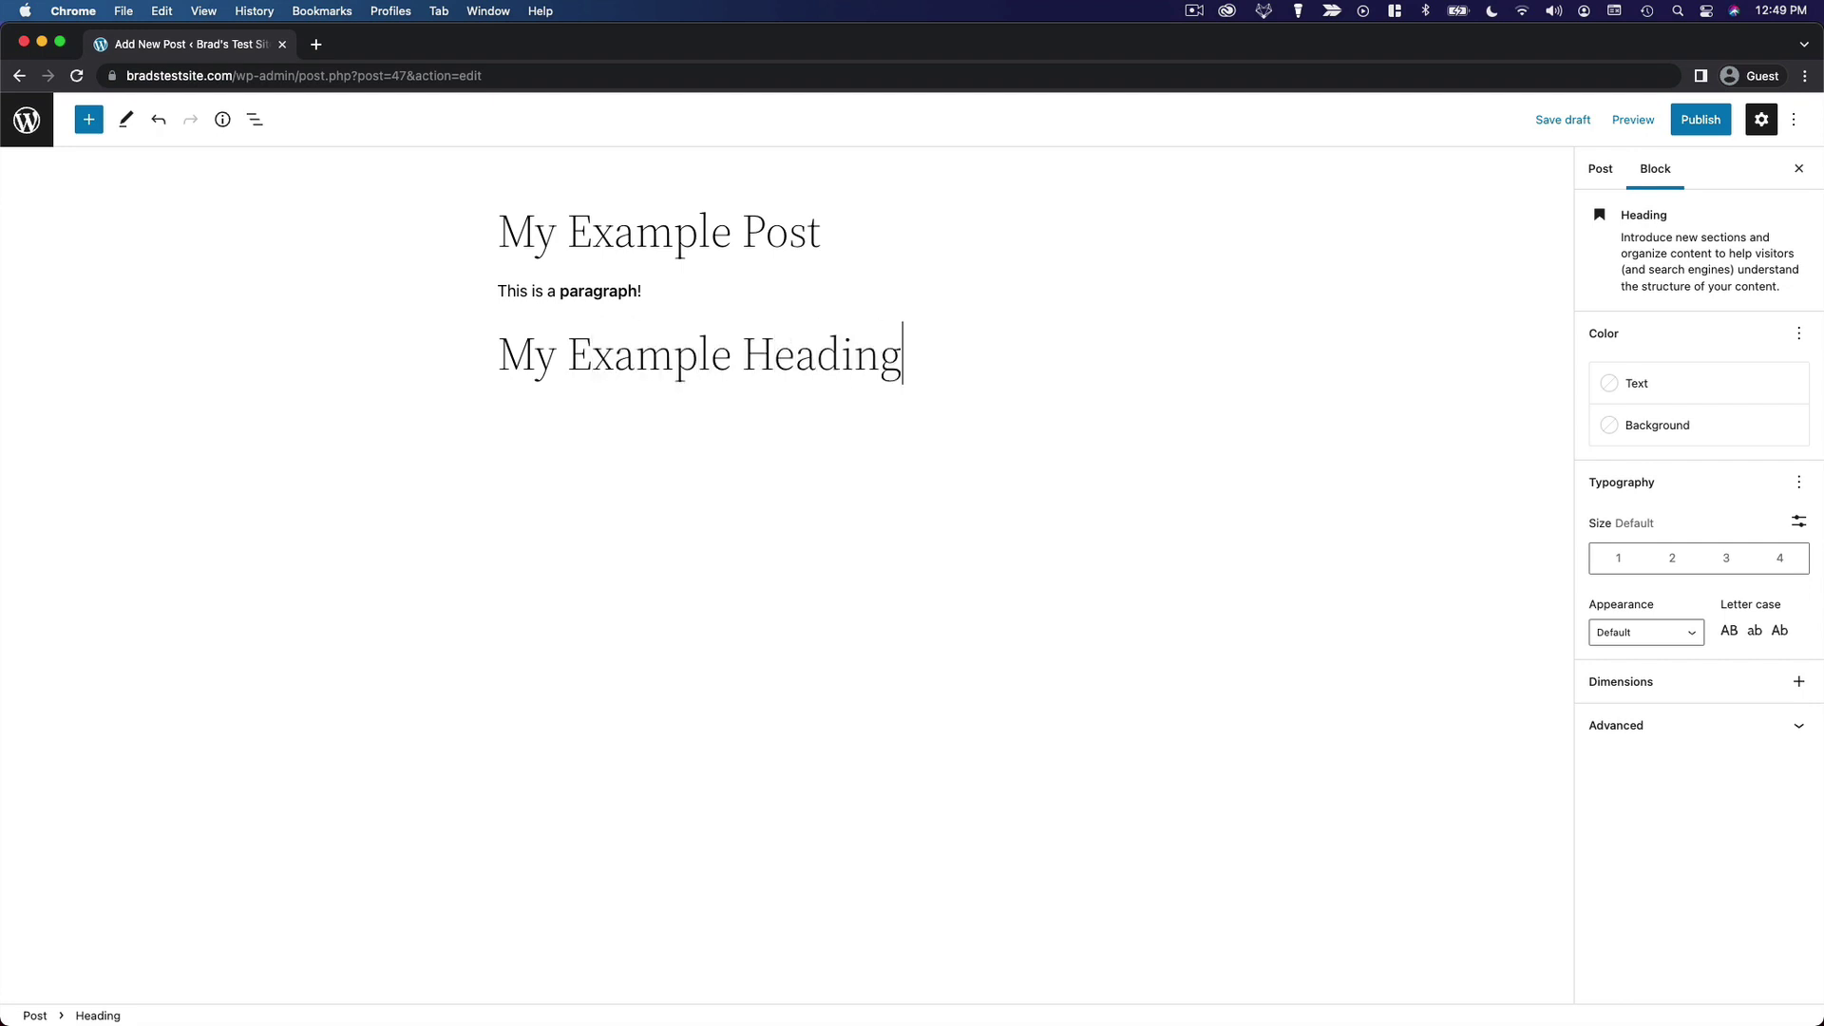
key("Return")
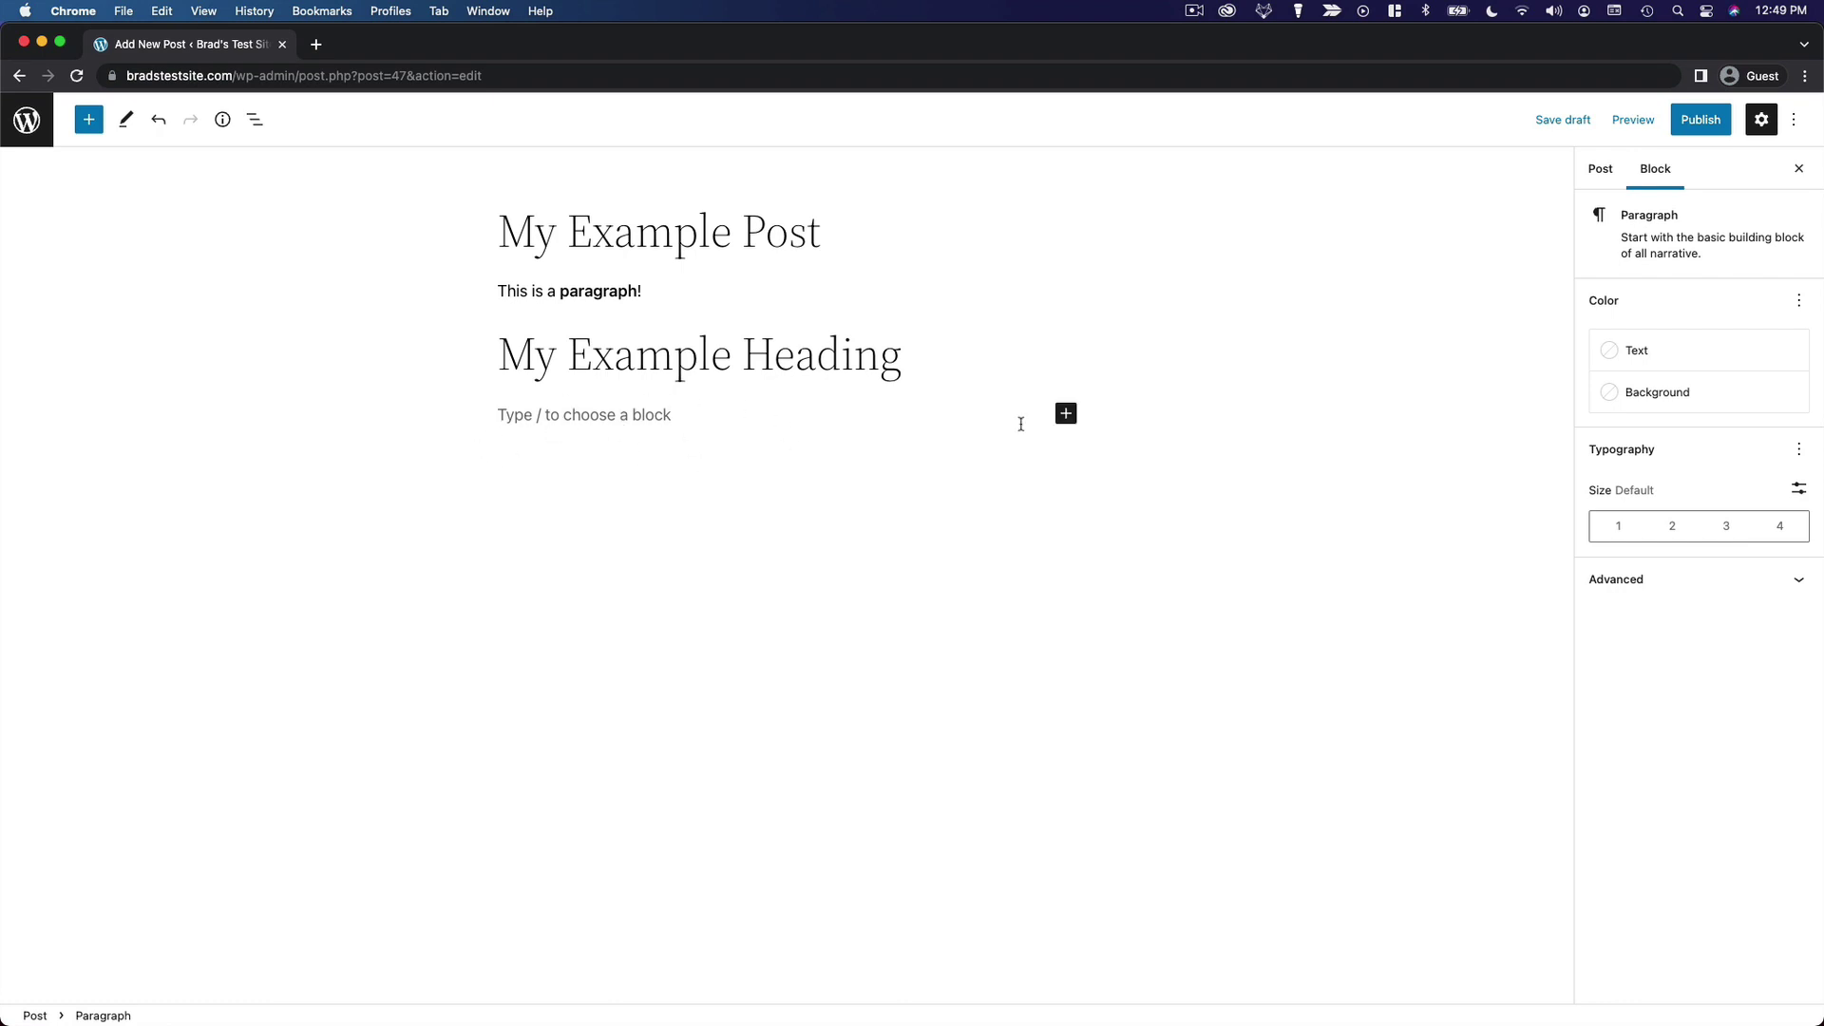
- Paste the Lorem ipsum text into the empty block below the heading
key("super+shift+5")
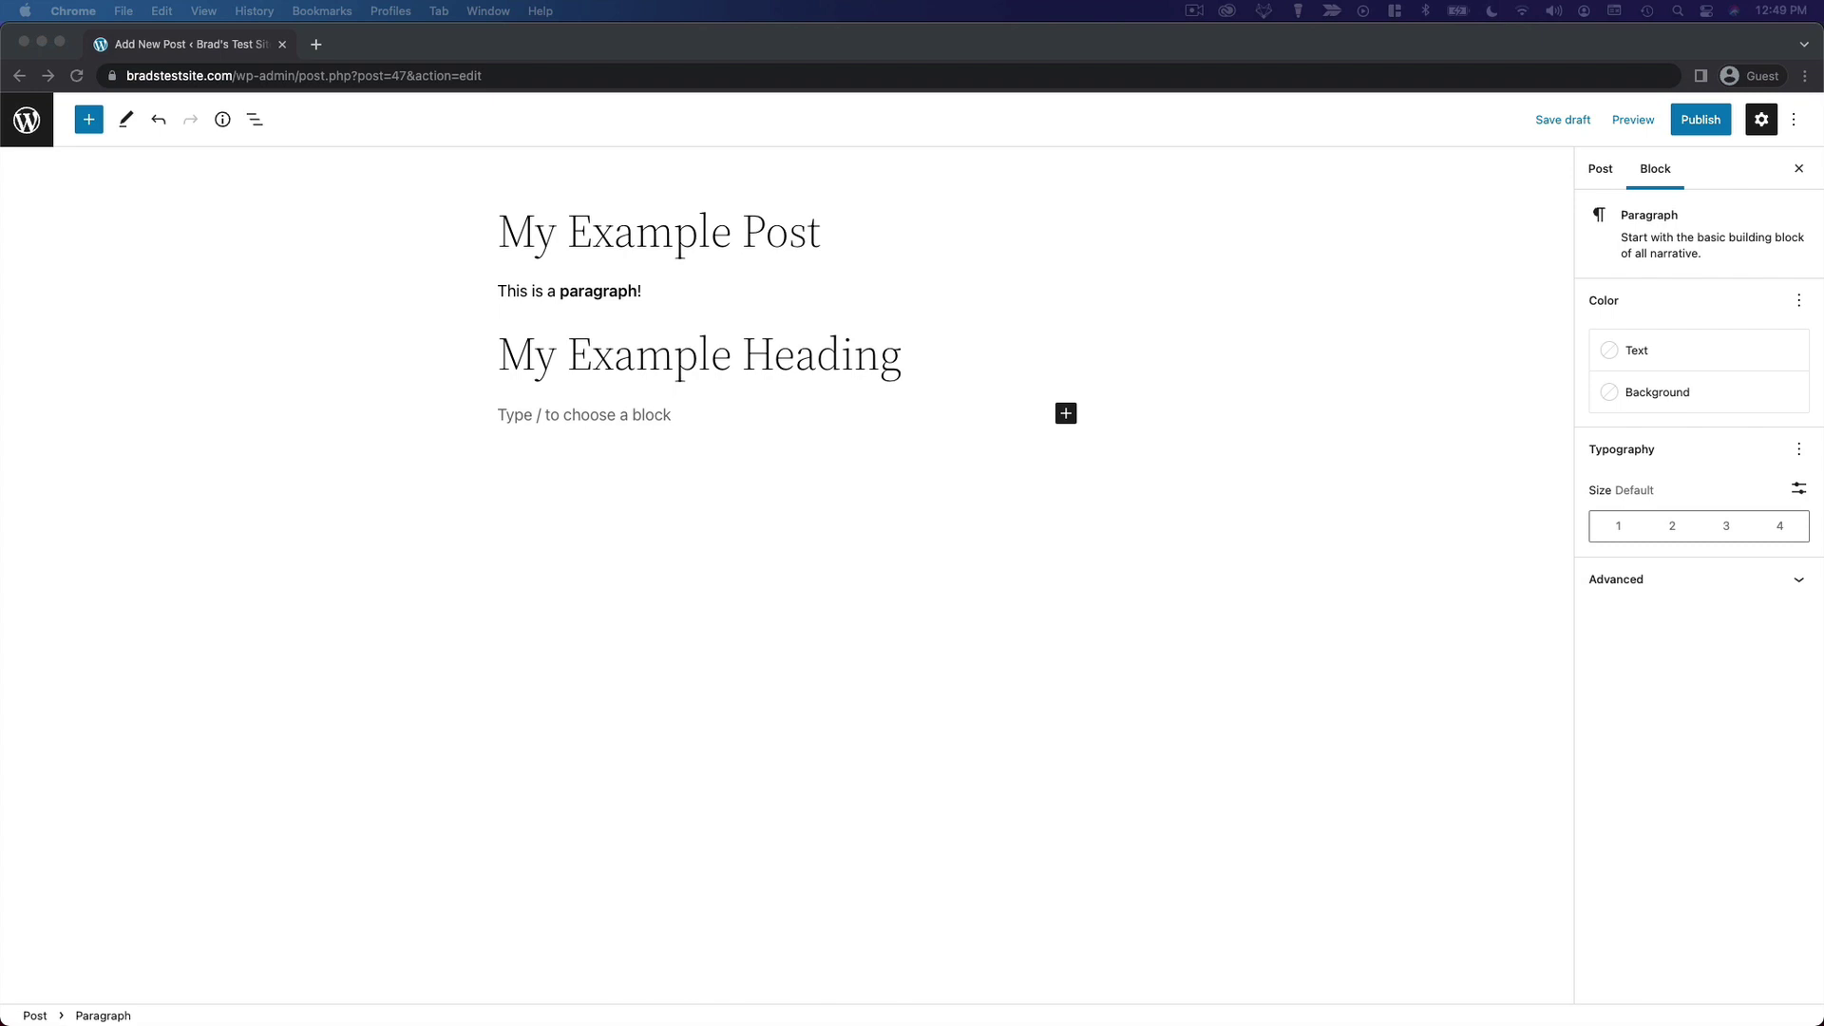
left_click(593, 420)
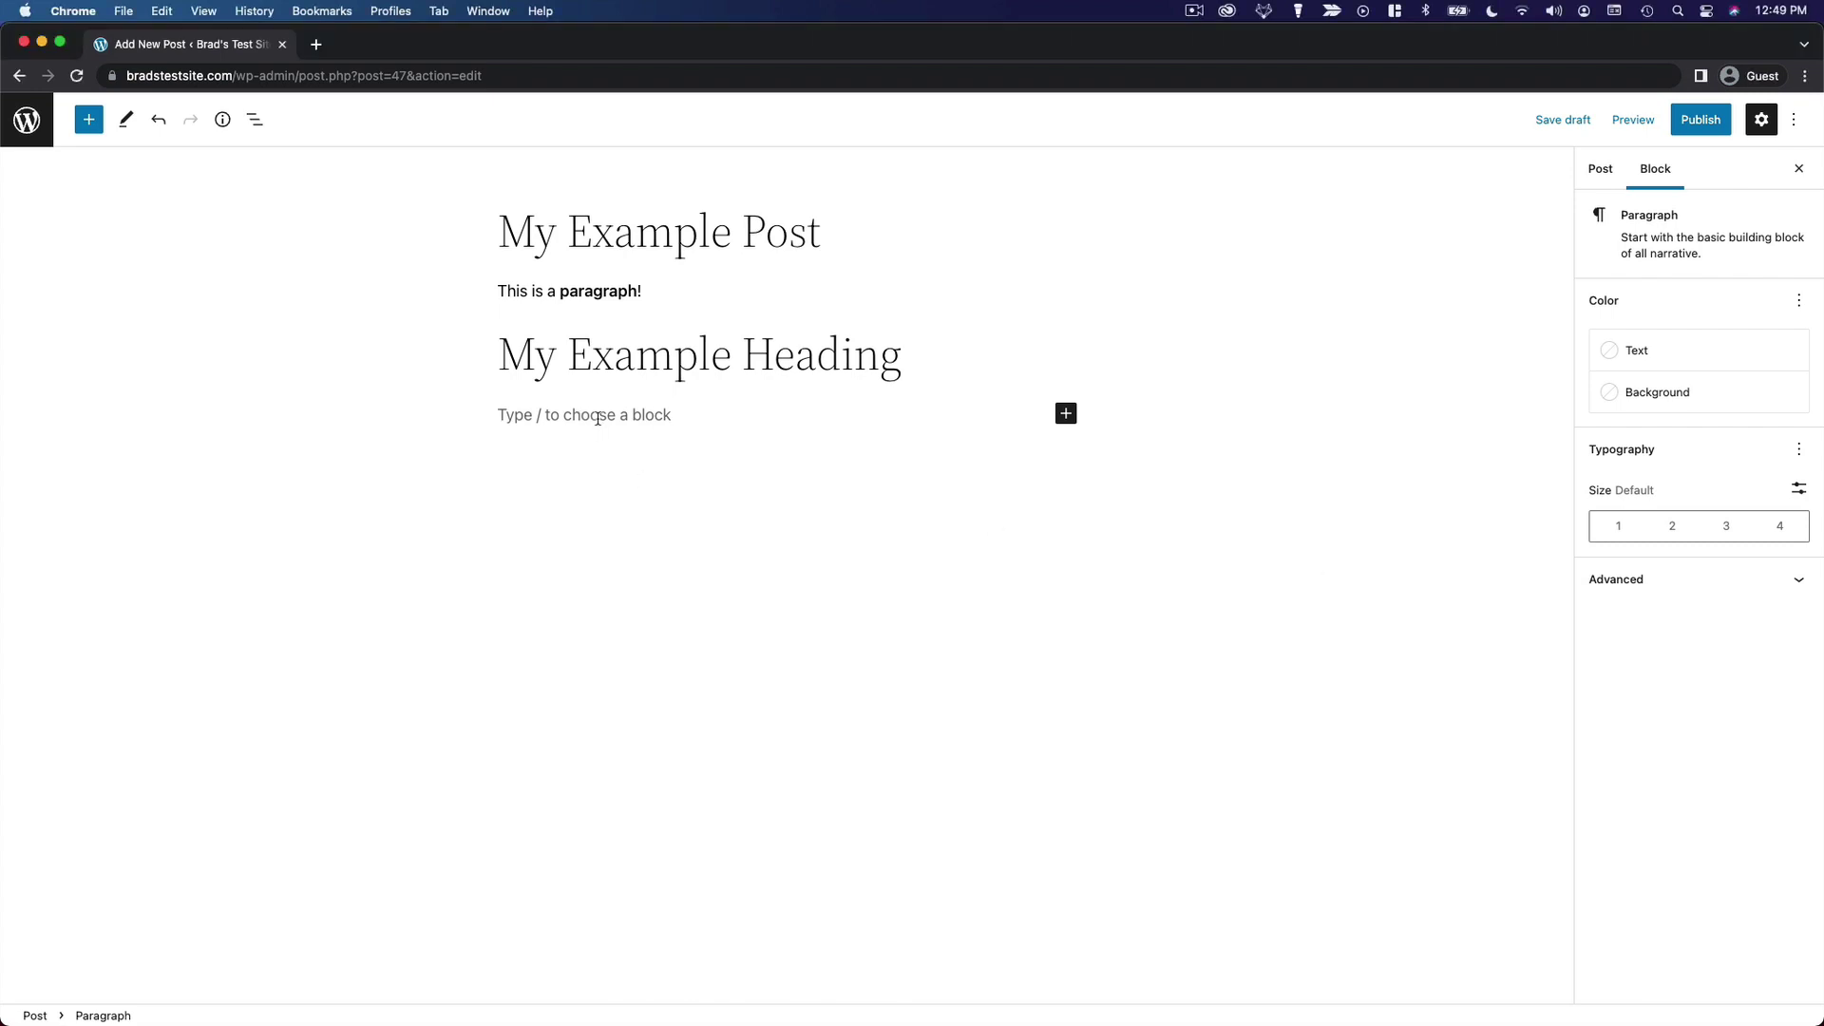
type("Lorem ipsum dolor sit amet, consectetur adipiscing elit. Vivamus mi nibh, dapibus sed tellus vitae, imperdiet cursus enim. Aliquam congue sapien ac justo iaculis, sit amet tristique nibh fringilla. Nulla facilisi. Ut aliquam ipsum sit amet lacinia mollis. Donec suscipit nulla non tellus pulvinar dignissim. Morbi condimentum mauris eget ex ultrices, sagittis faucibus nisi sagittis. Aenean dignissim lectus nunc, at finibus nisl aliquet ut. Morbi lacus nibh, commodo sit amet justo a, vestibulum lacinia est. Pellentesque et massa congue, tempor sapien nec, posuere sem.")
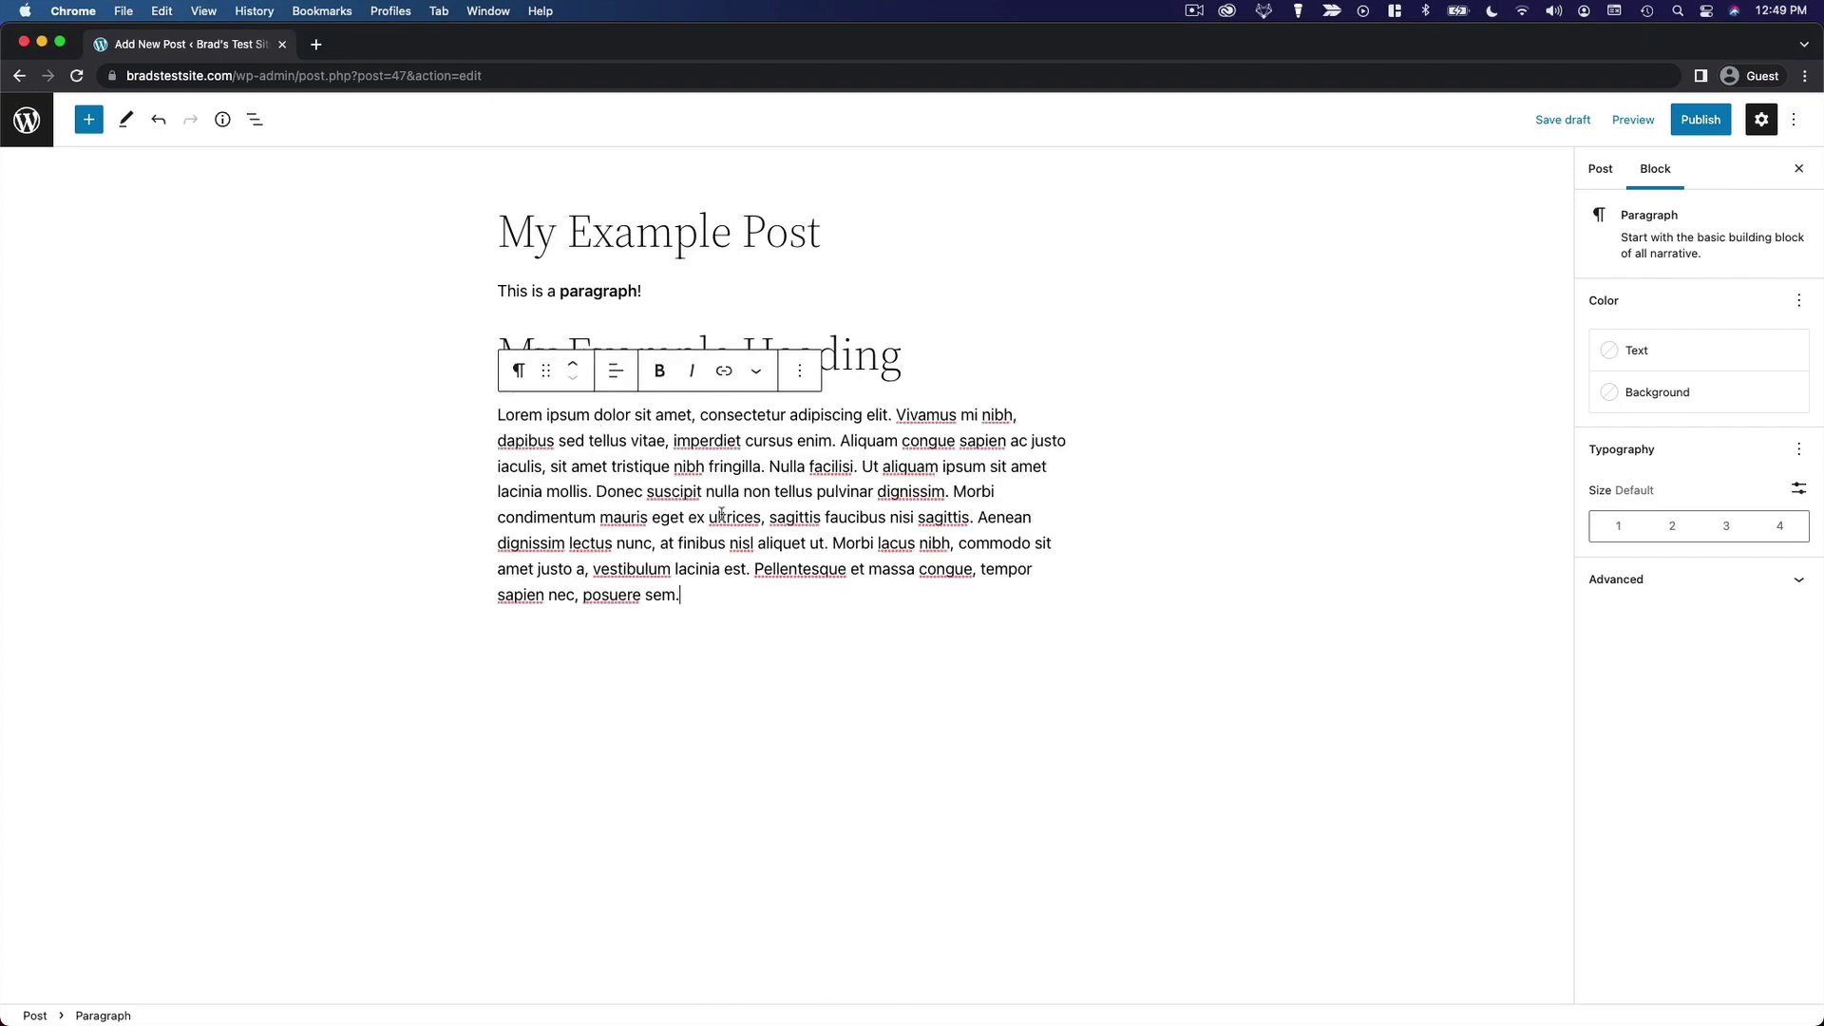
left_click(1238, 478)
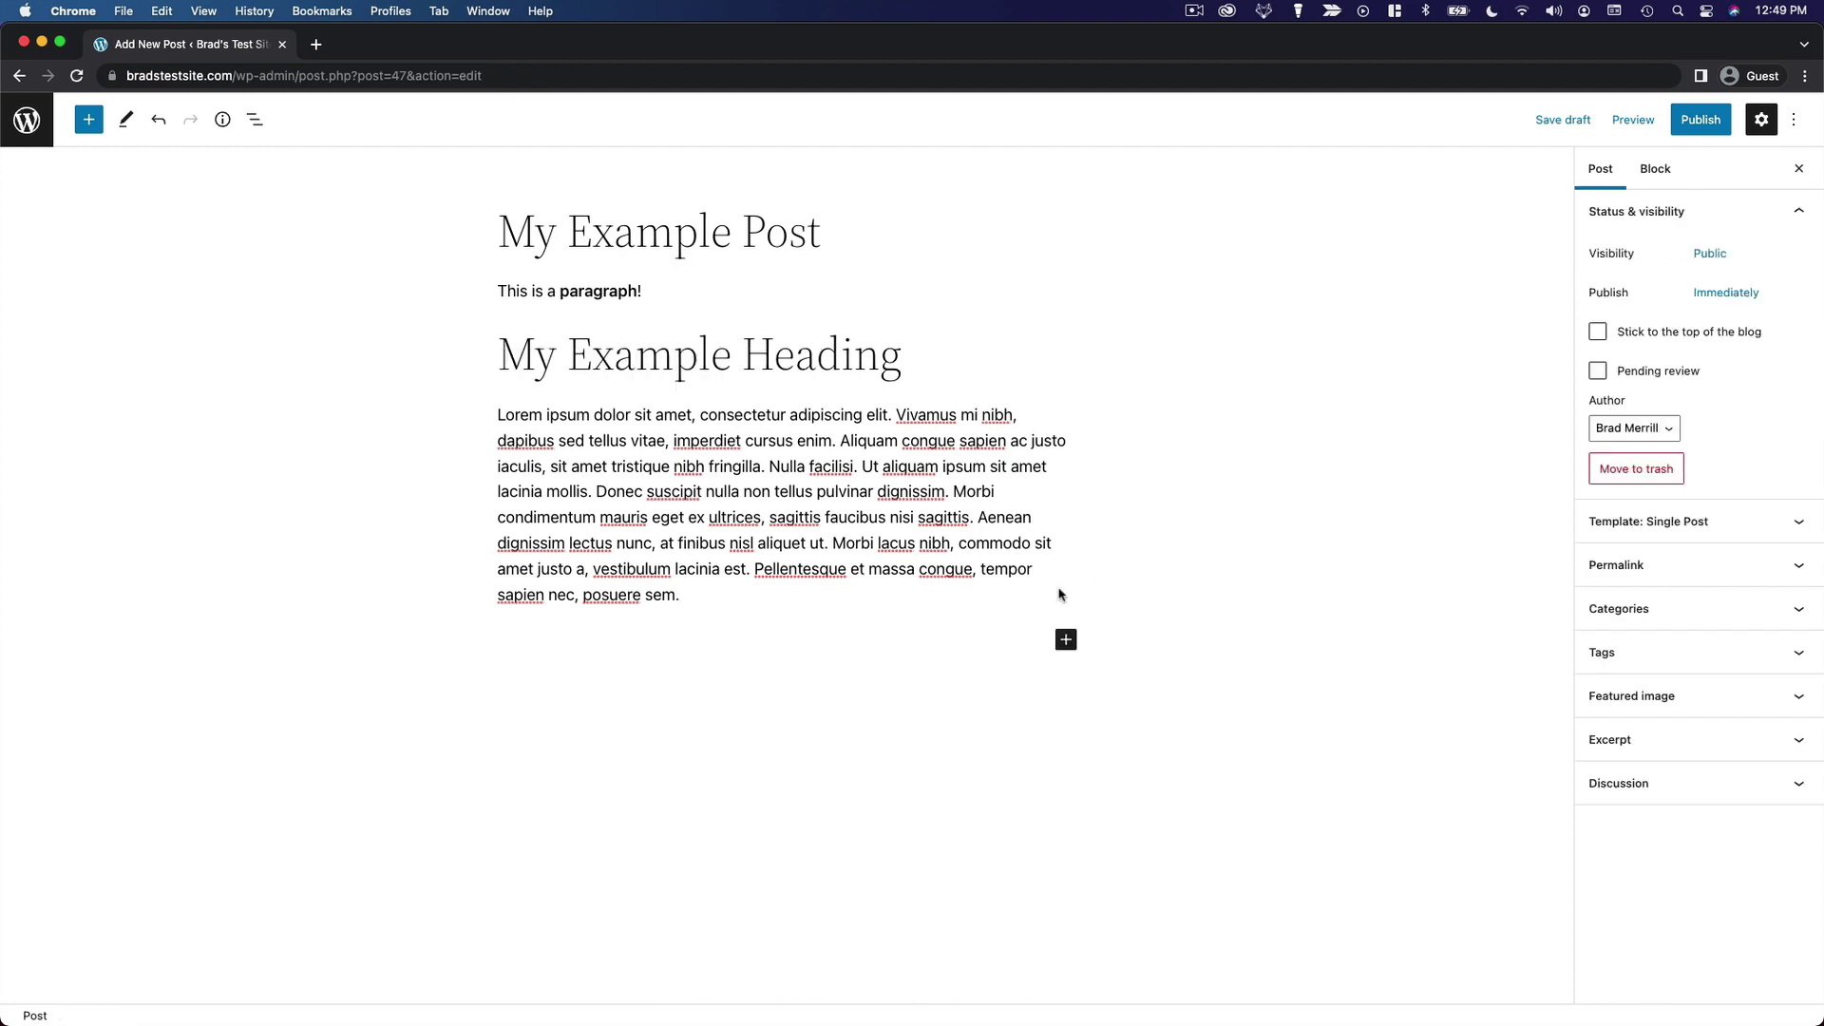
- Add a new block after the Lorem paragraph and make it an Image block
left_click(799, 594)
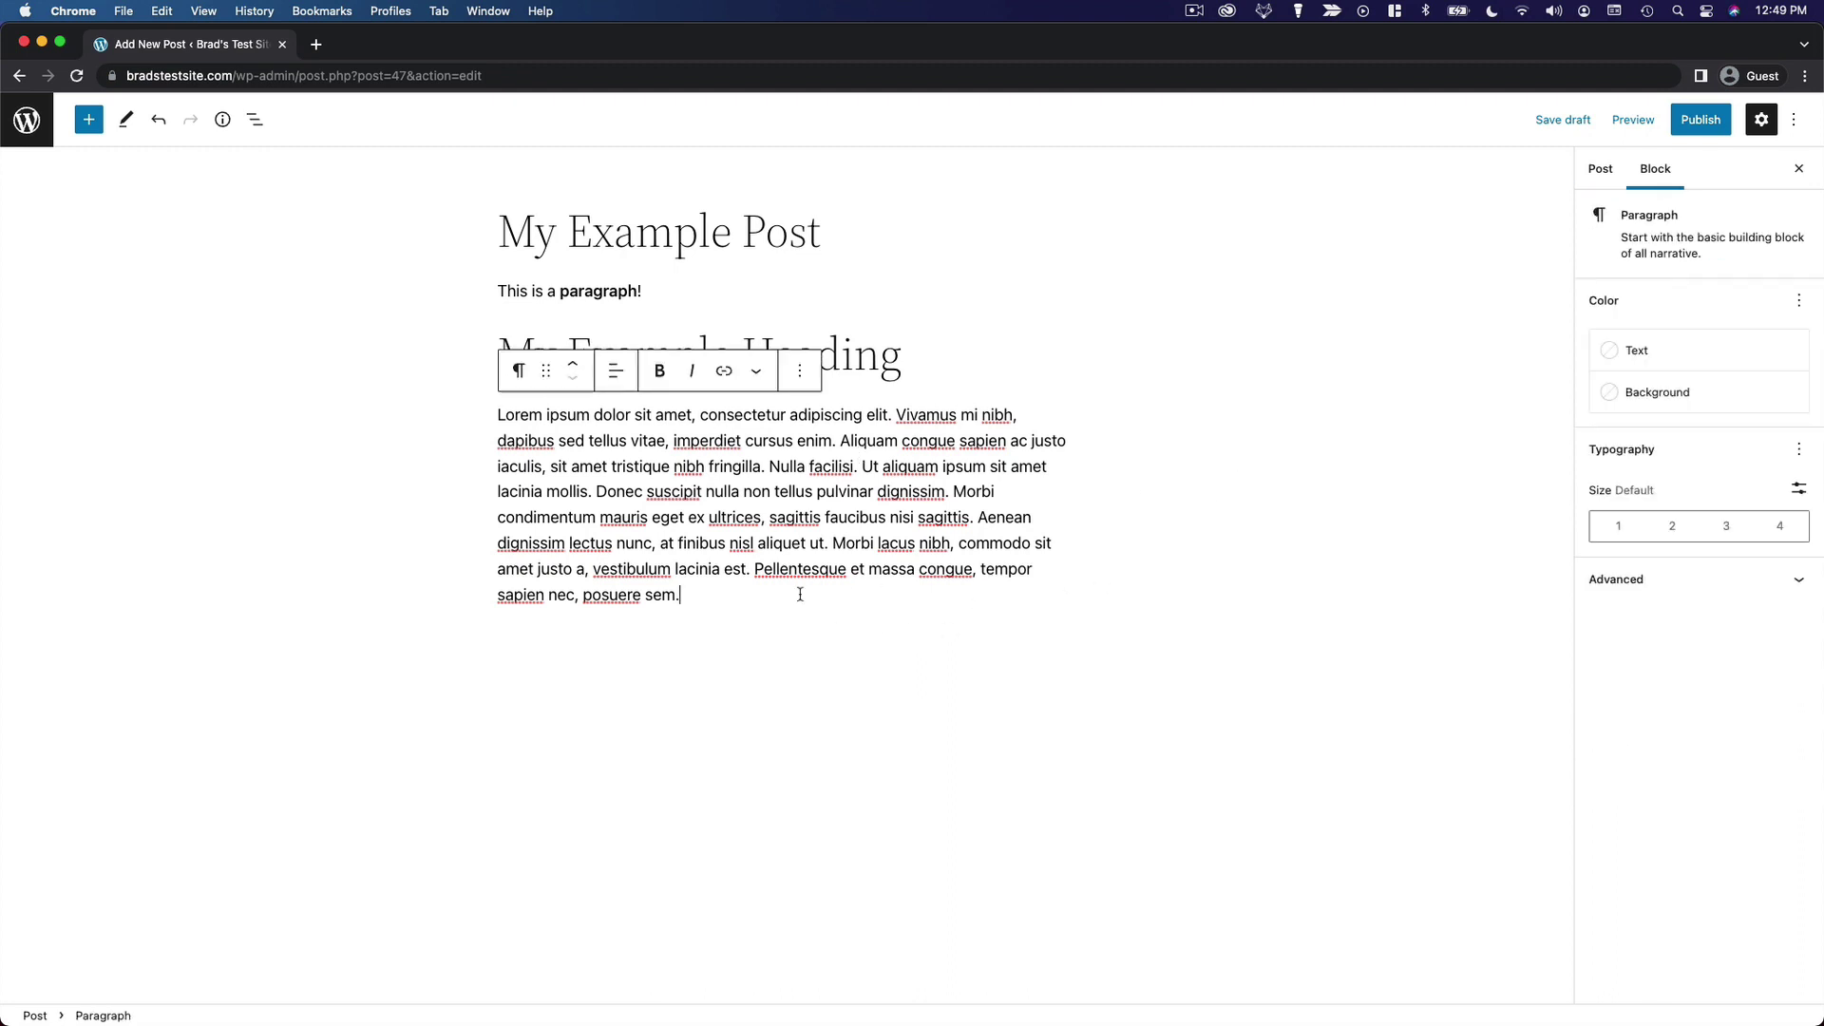
key("Return")
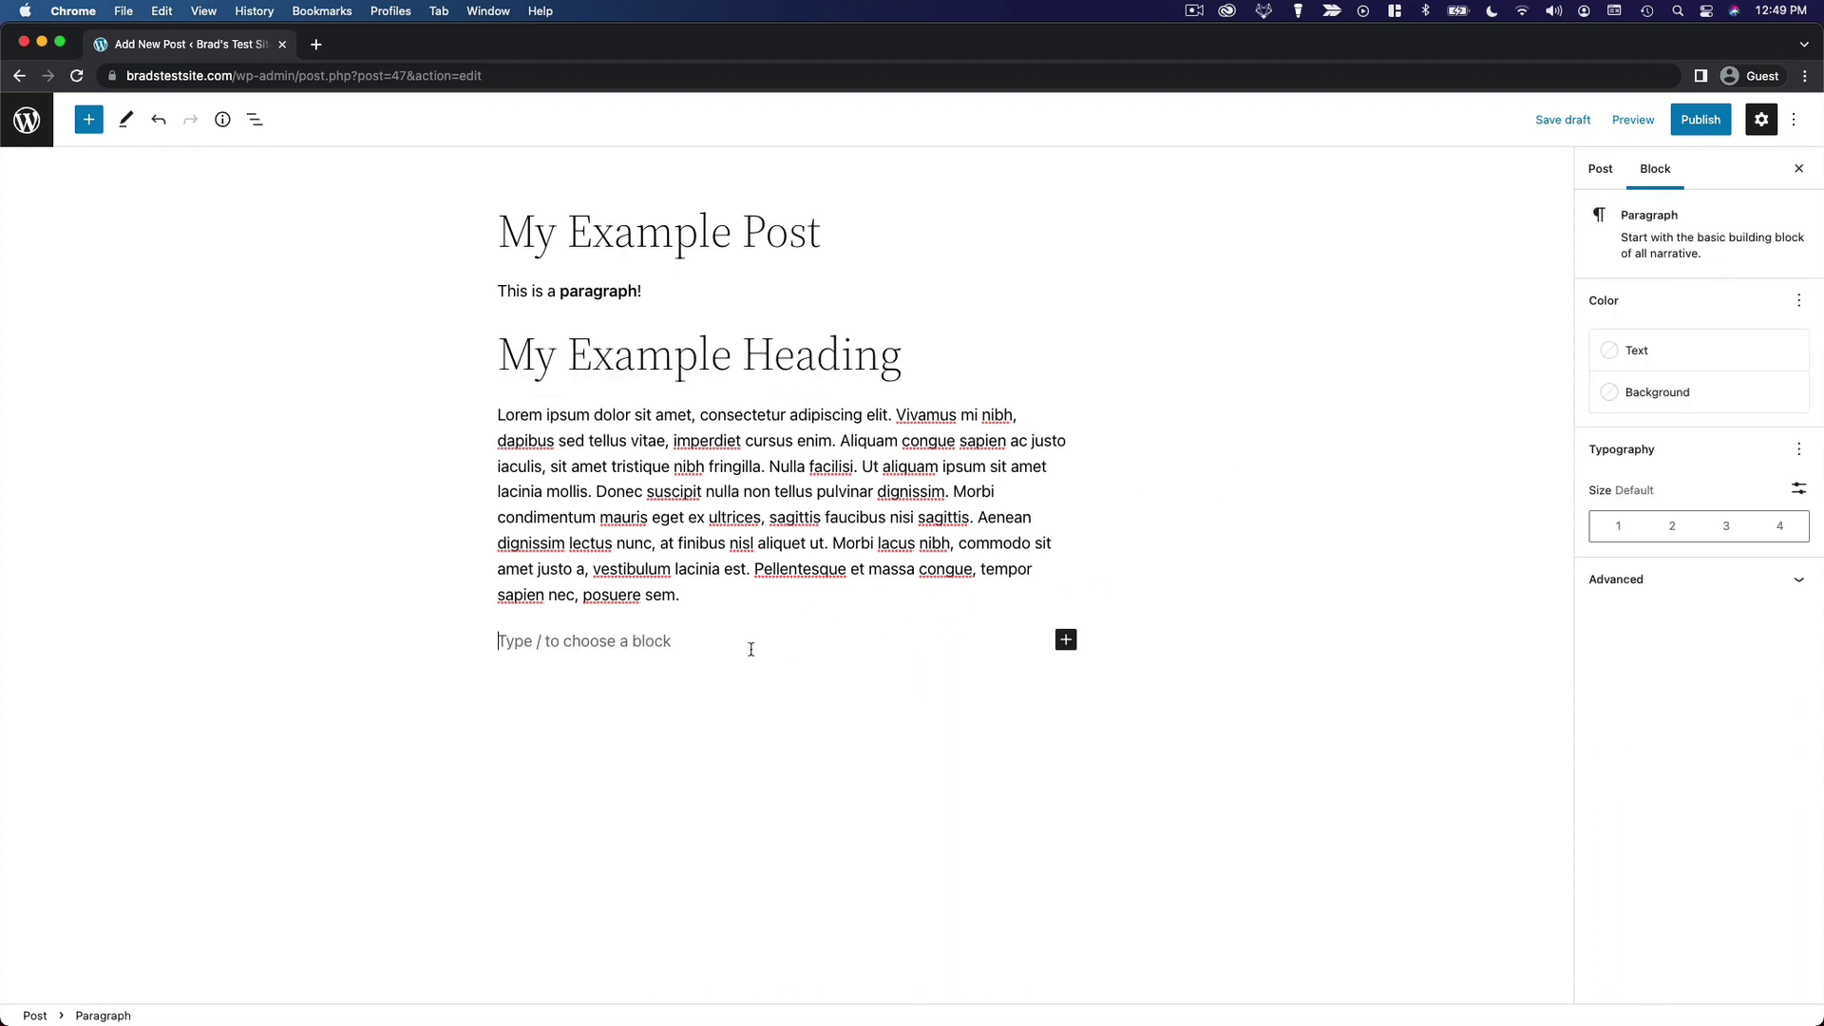
left_click(1066, 642)
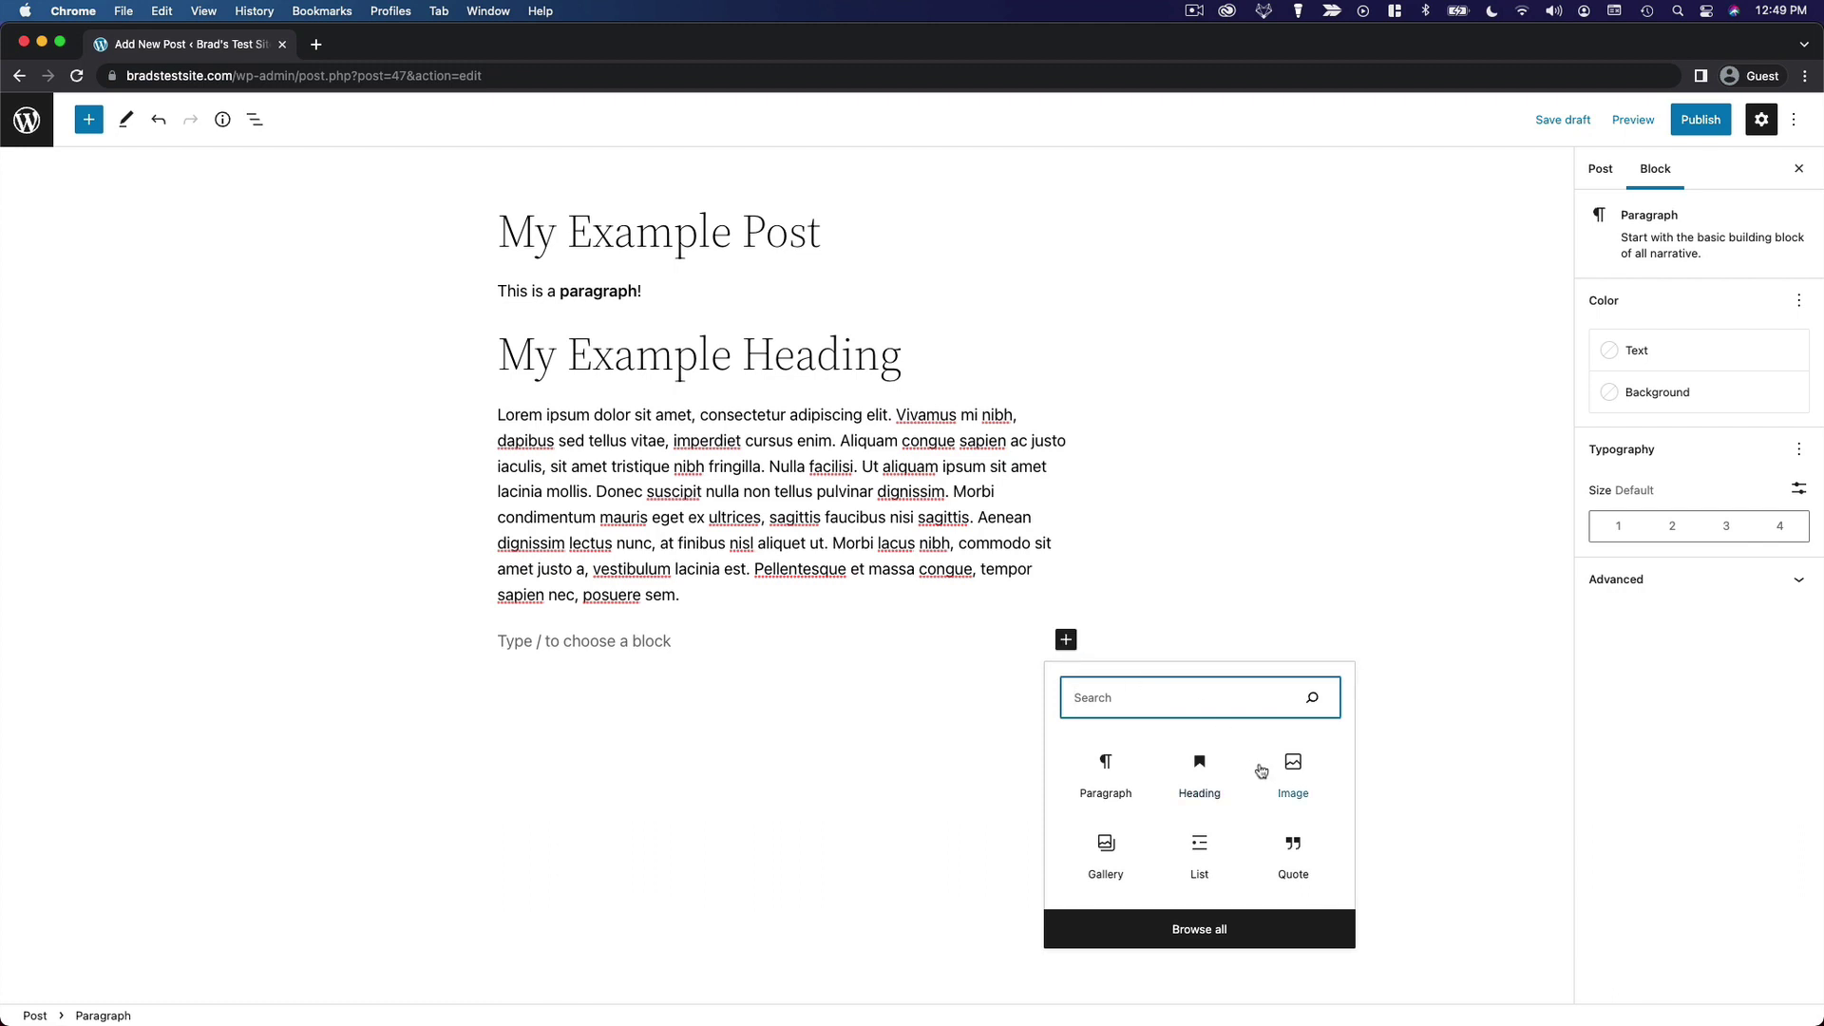
left_click(1293, 777)
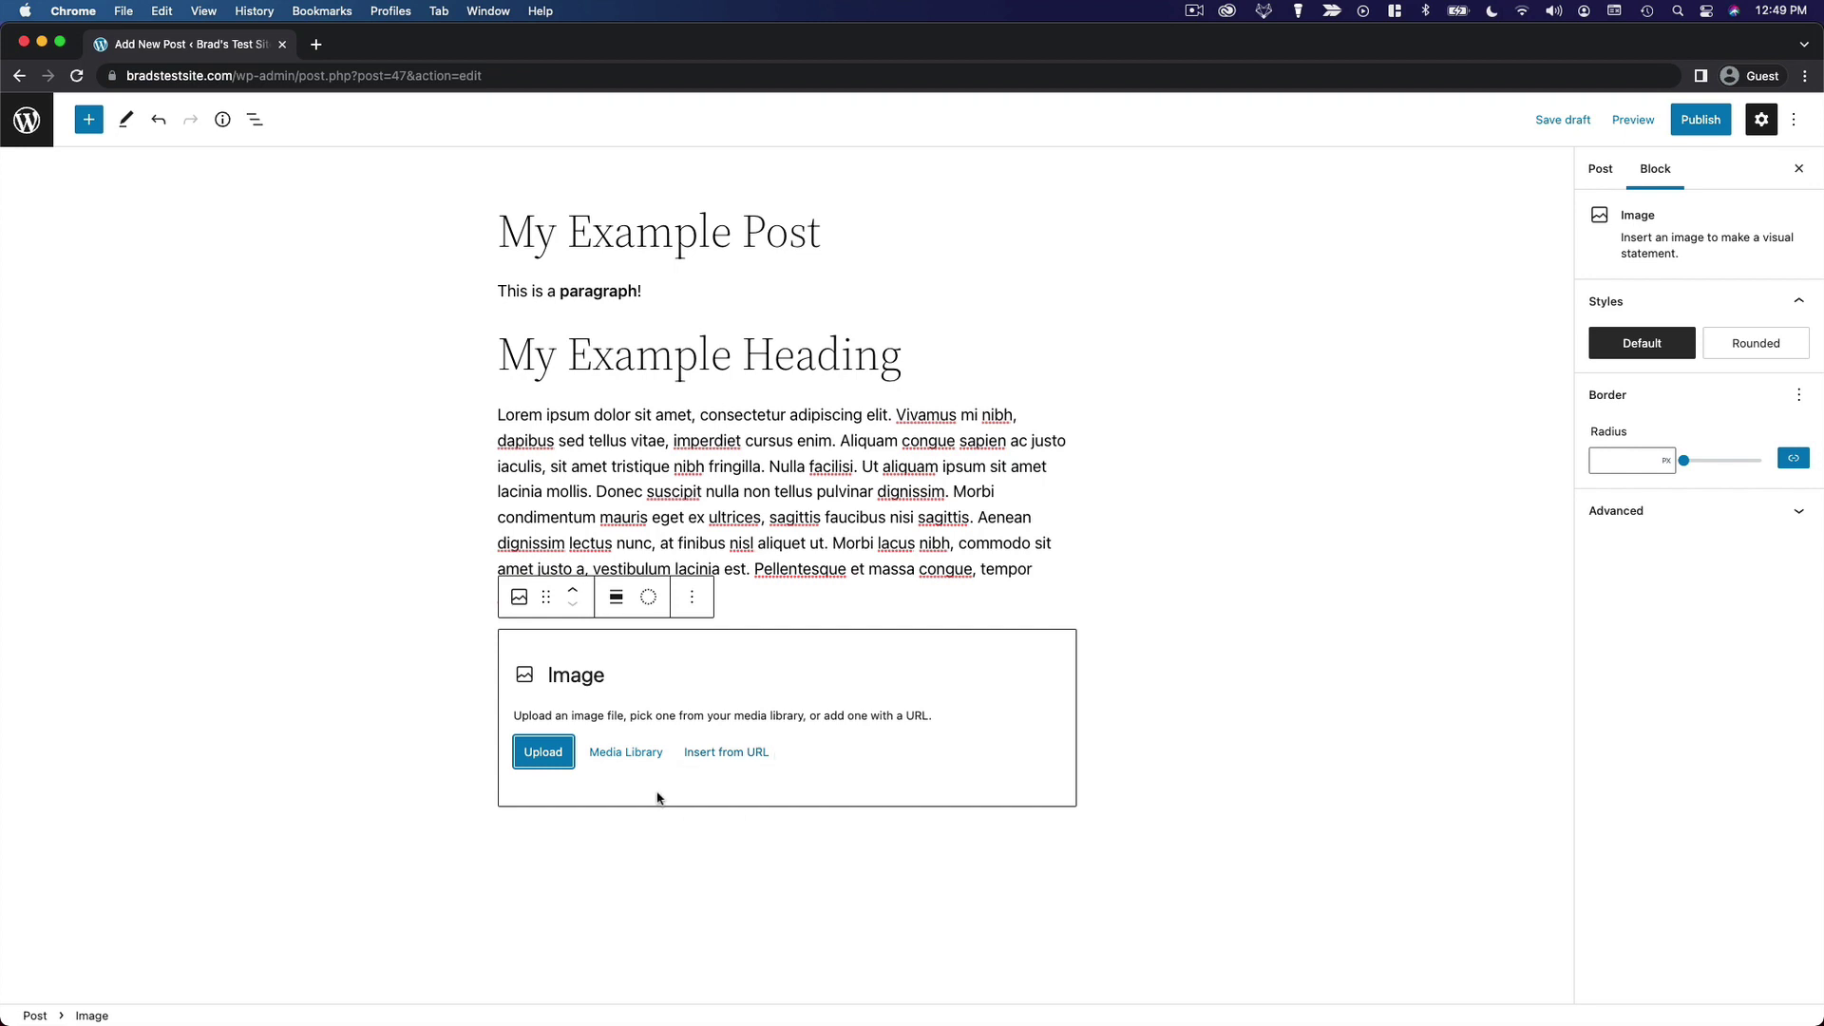
- Fill the Image block with the landscape photo from the media library
left_click(629, 759)
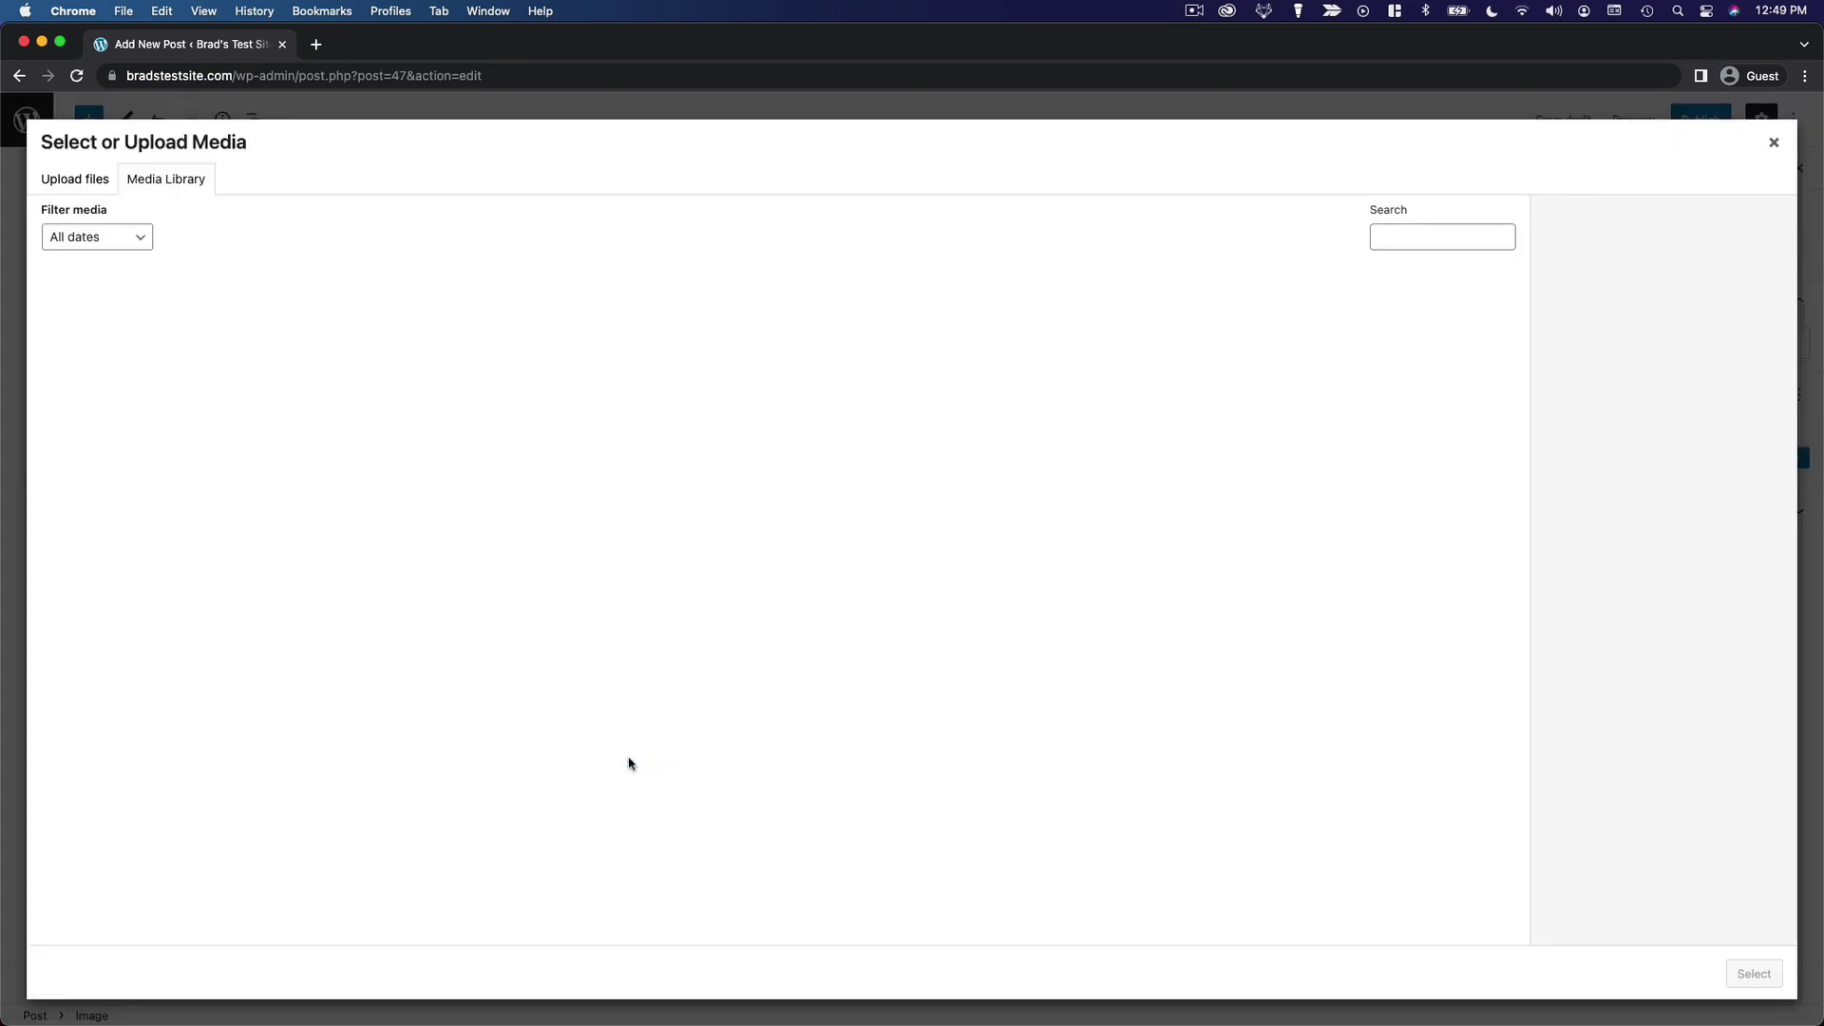
left_click(257, 337)
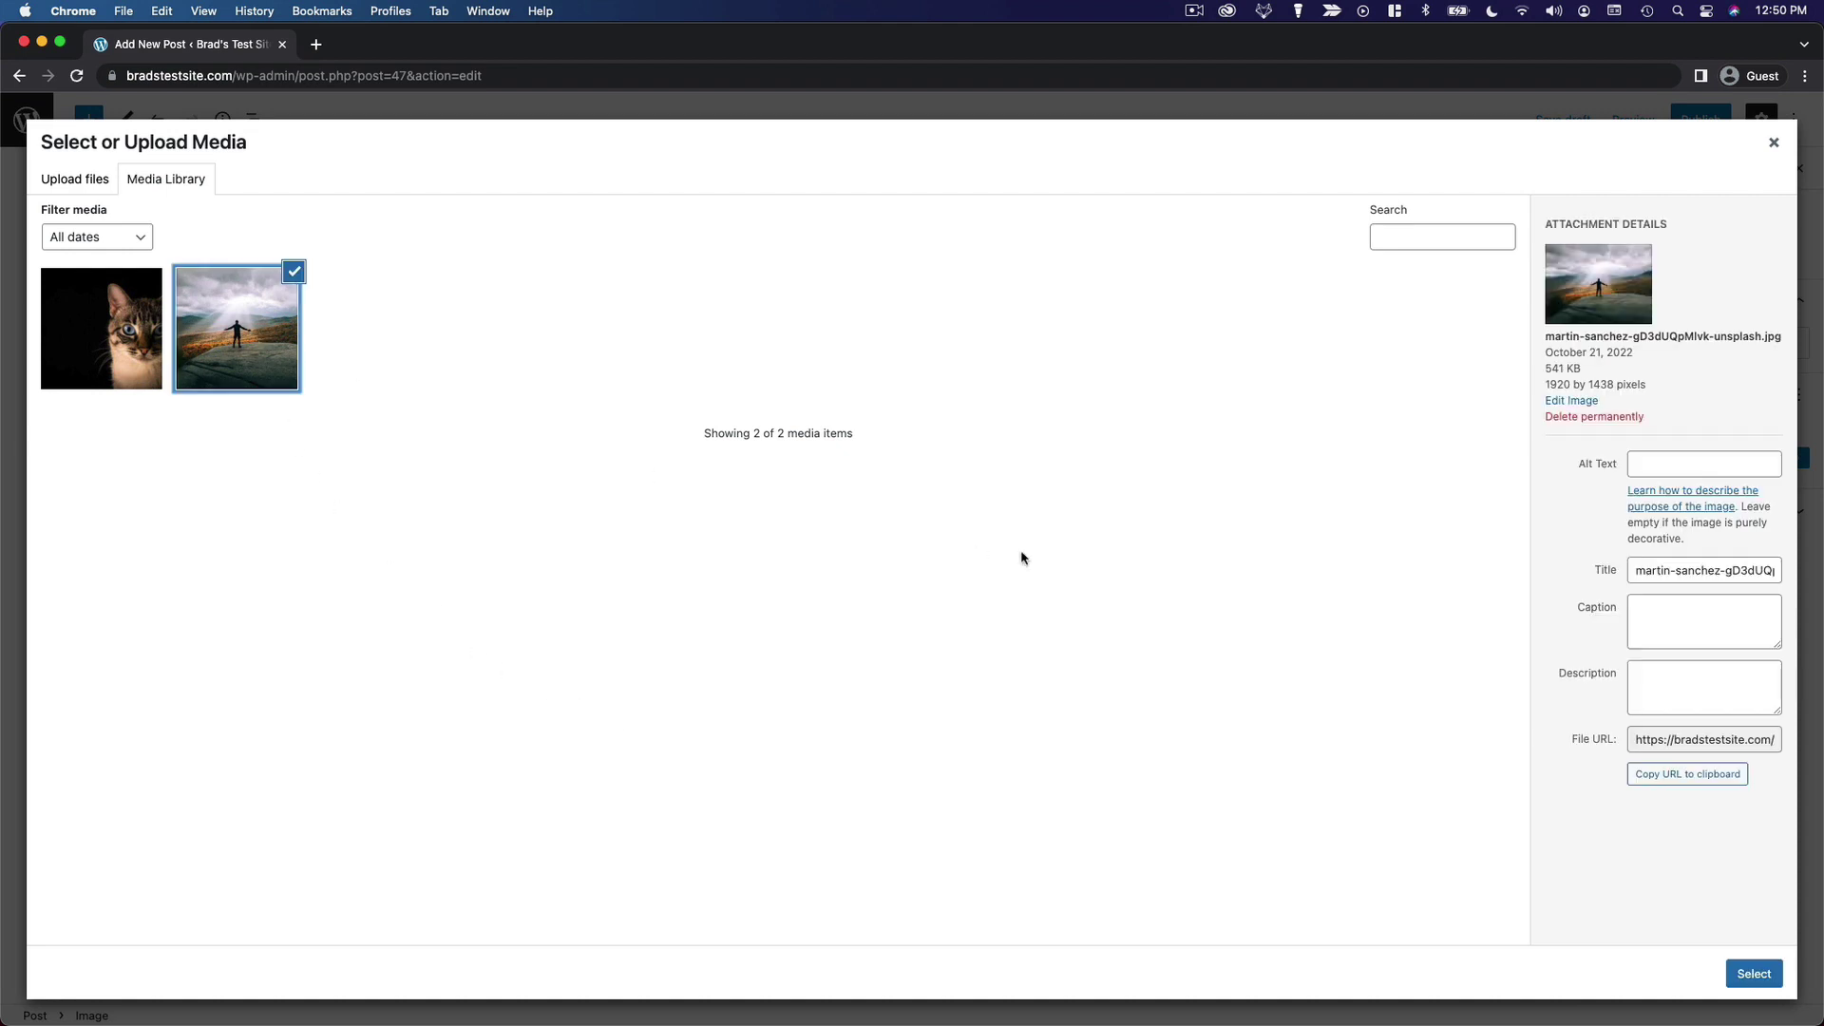
left_click(1754, 976)
scroll(1189, 692, "down", 2)
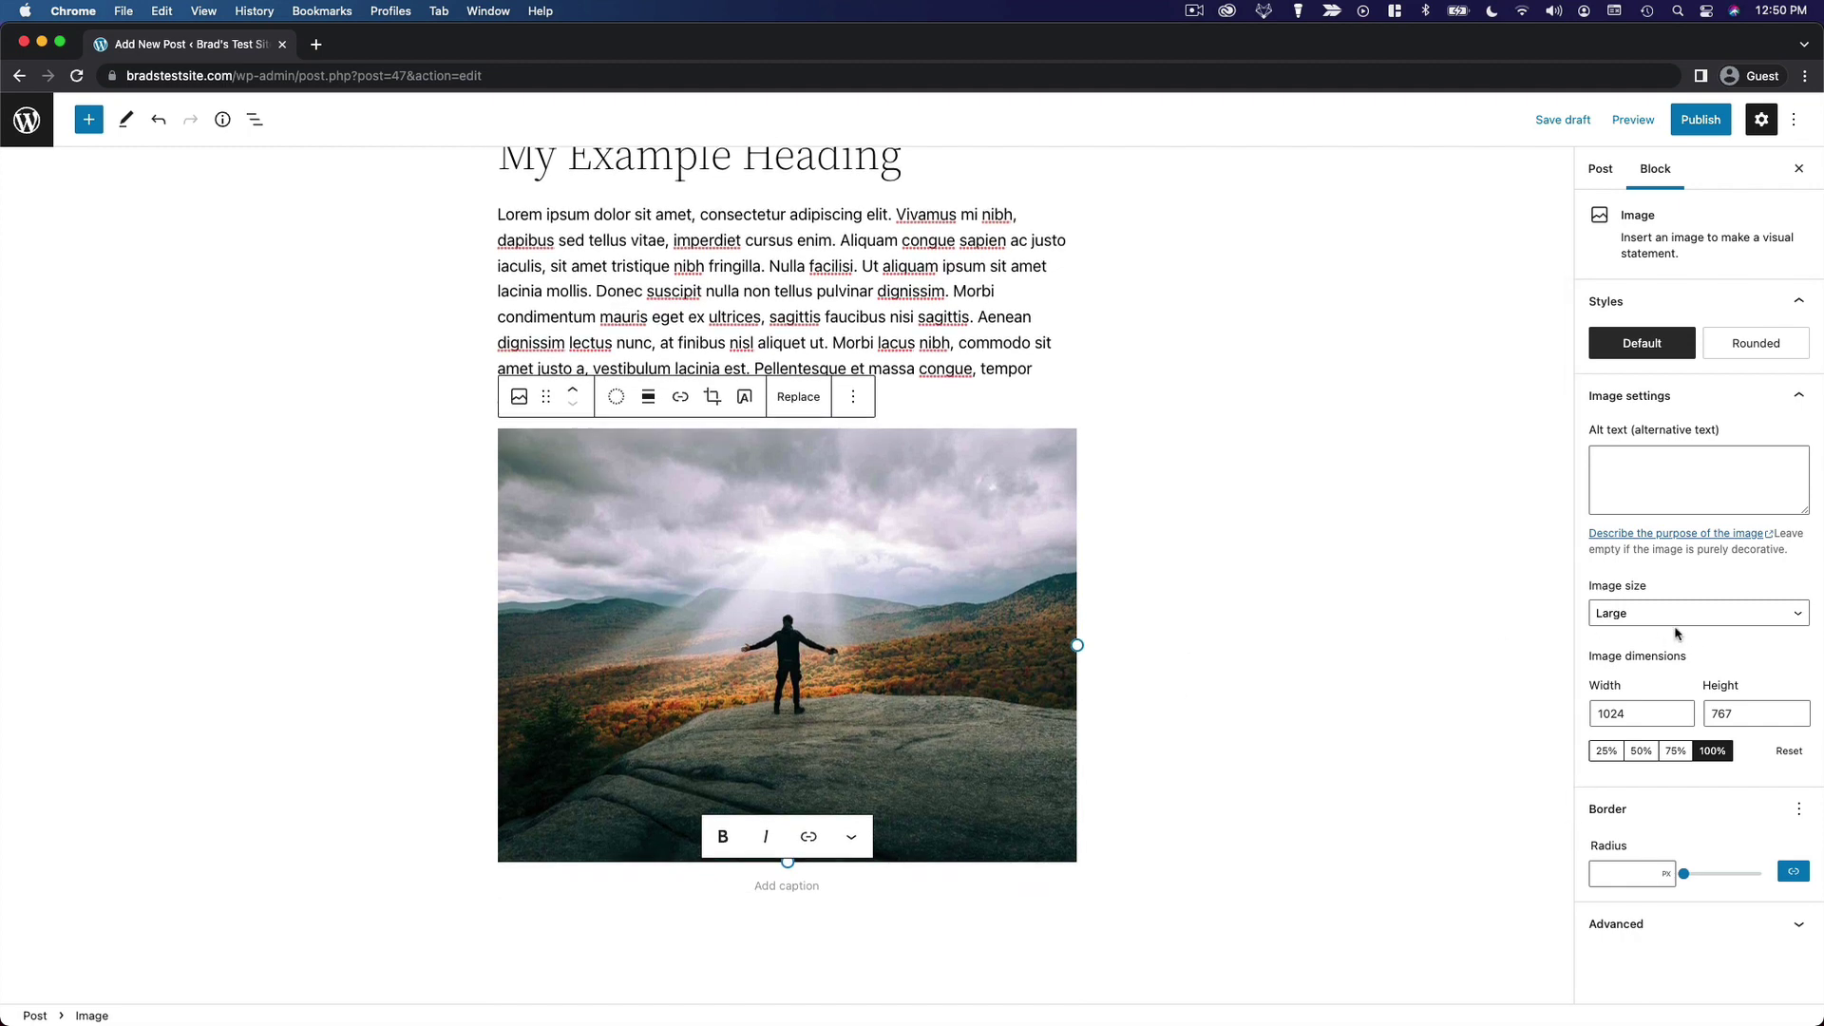
- Add an empty block below the image and bring up its quick block inserter
left_click(1356, 557)
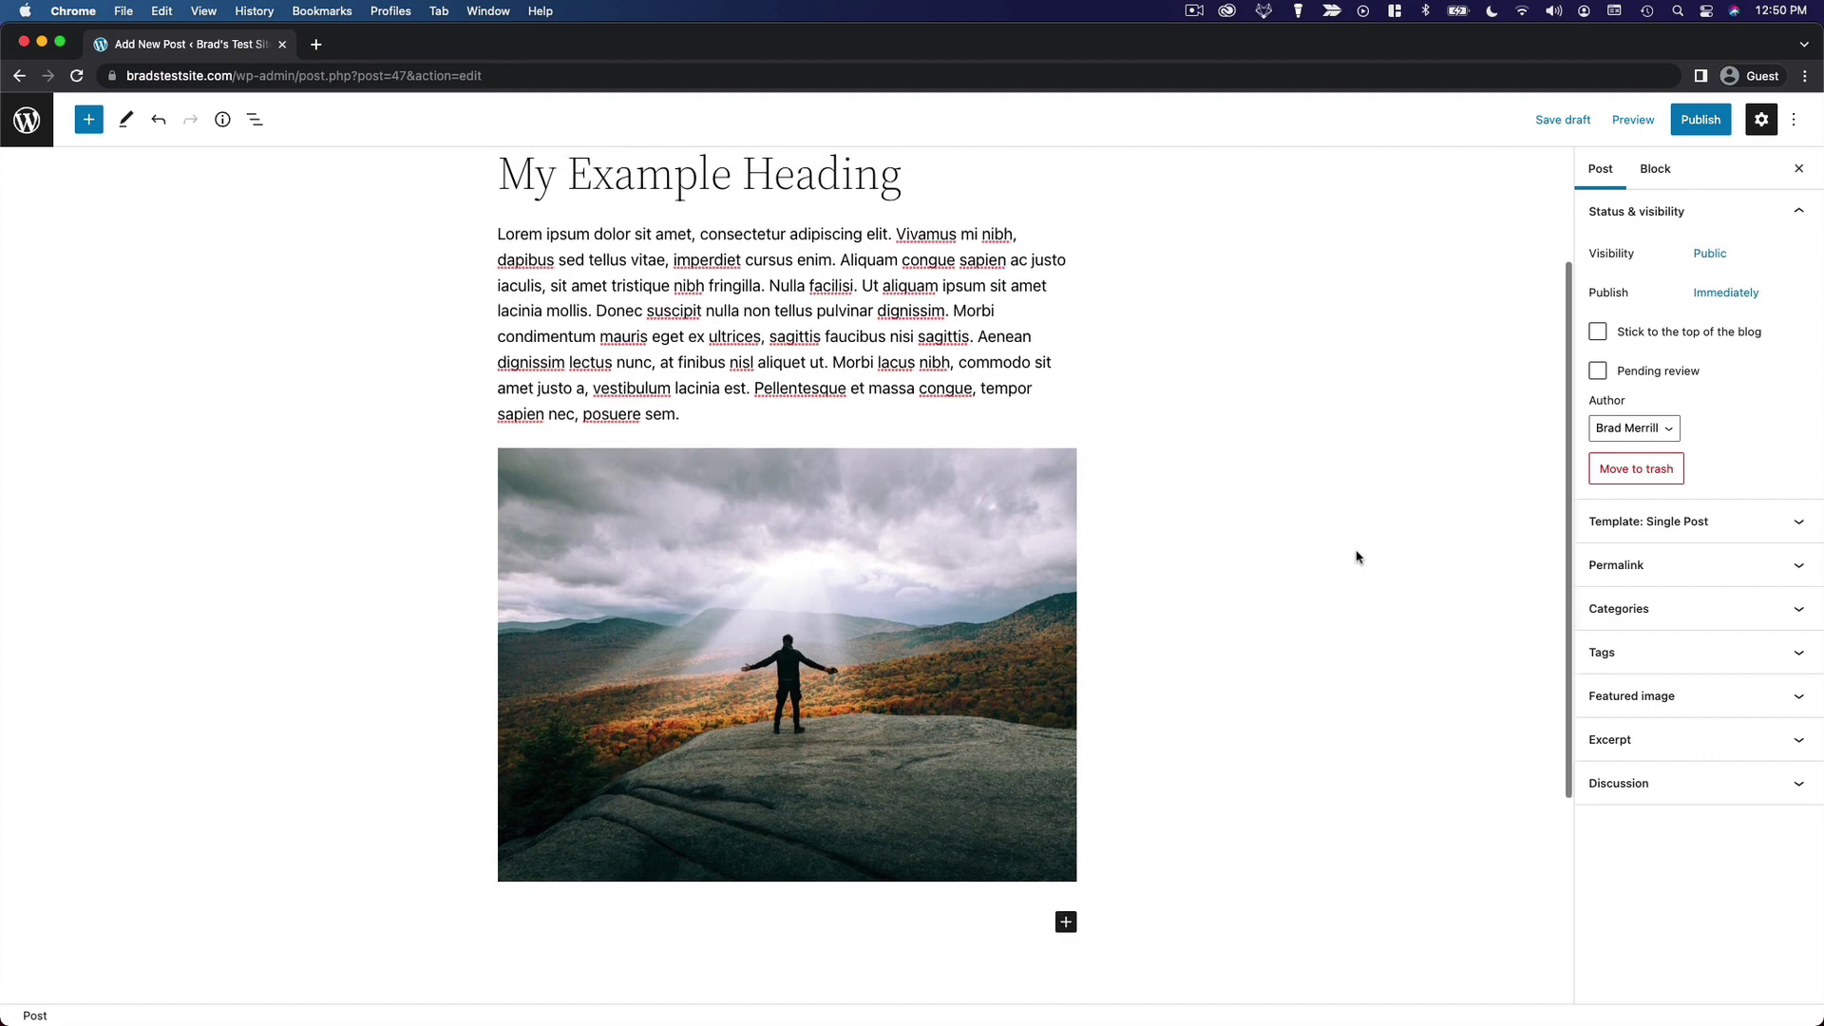
scroll(1356, 556, "down", 5)
left_click(927, 590)
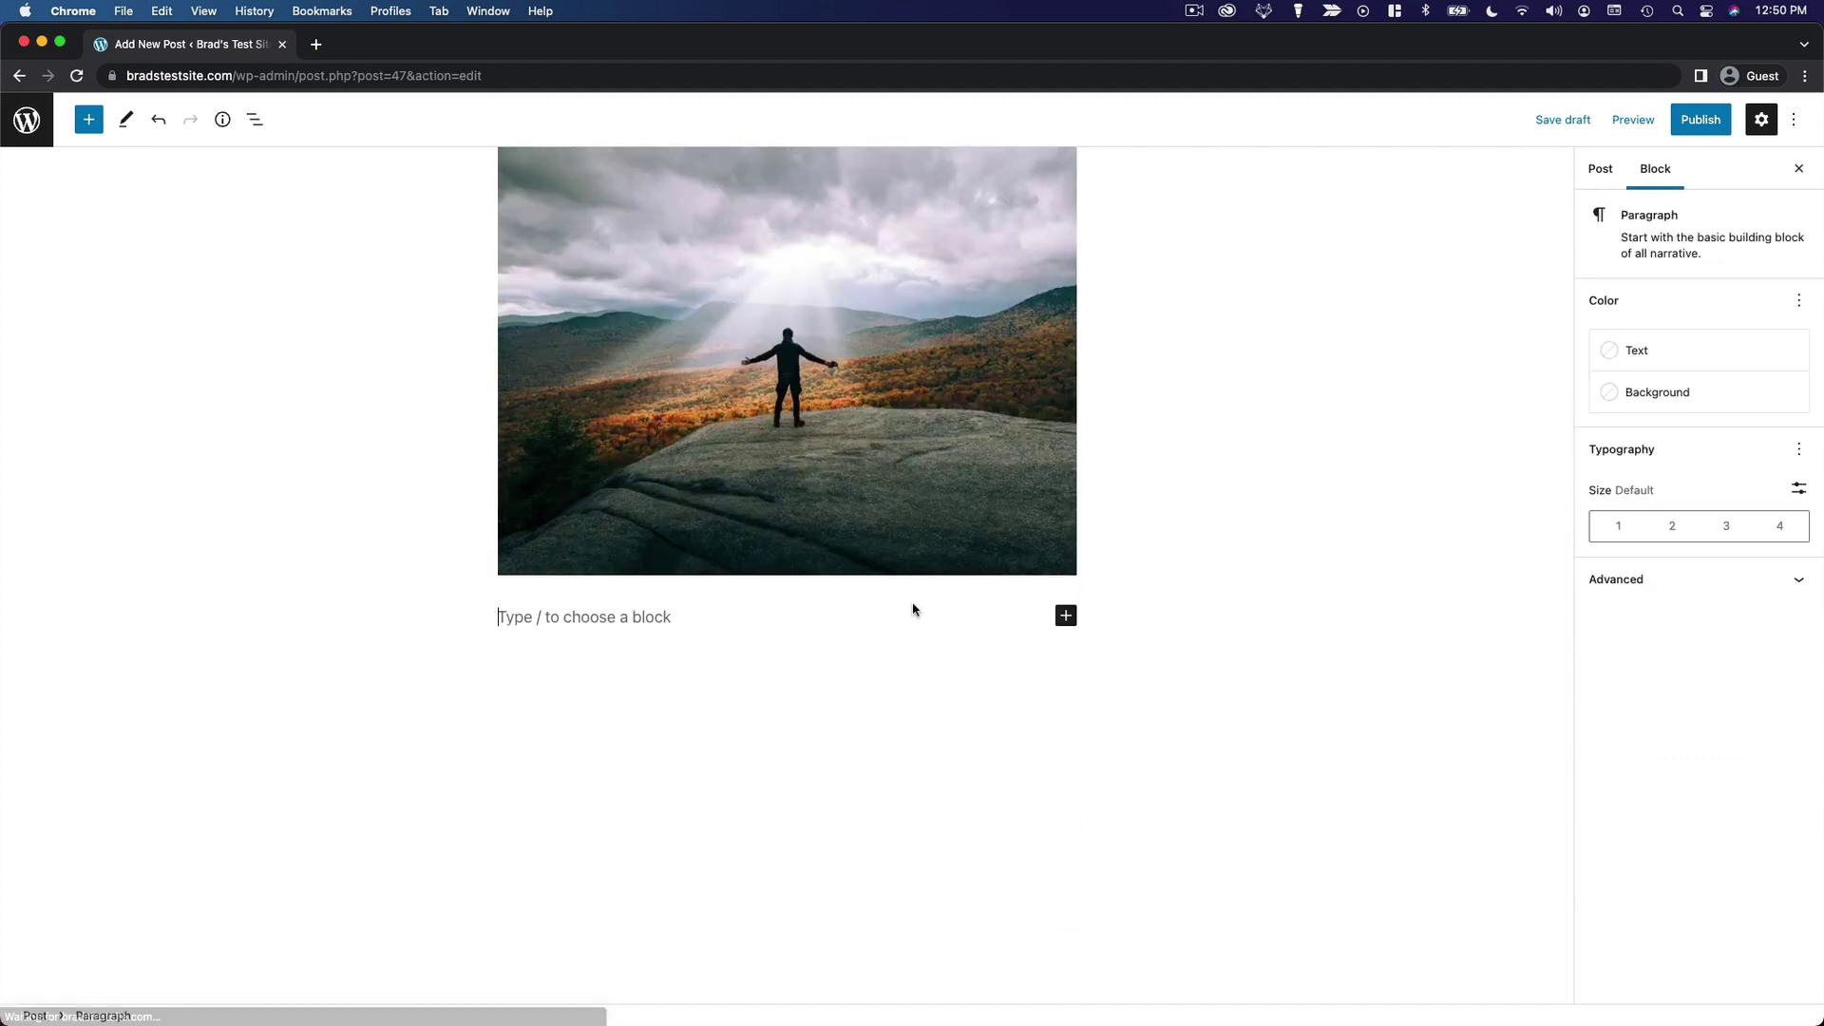
scroll(932, 643, "up", 3)
scroll(945, 608, "down", 3)
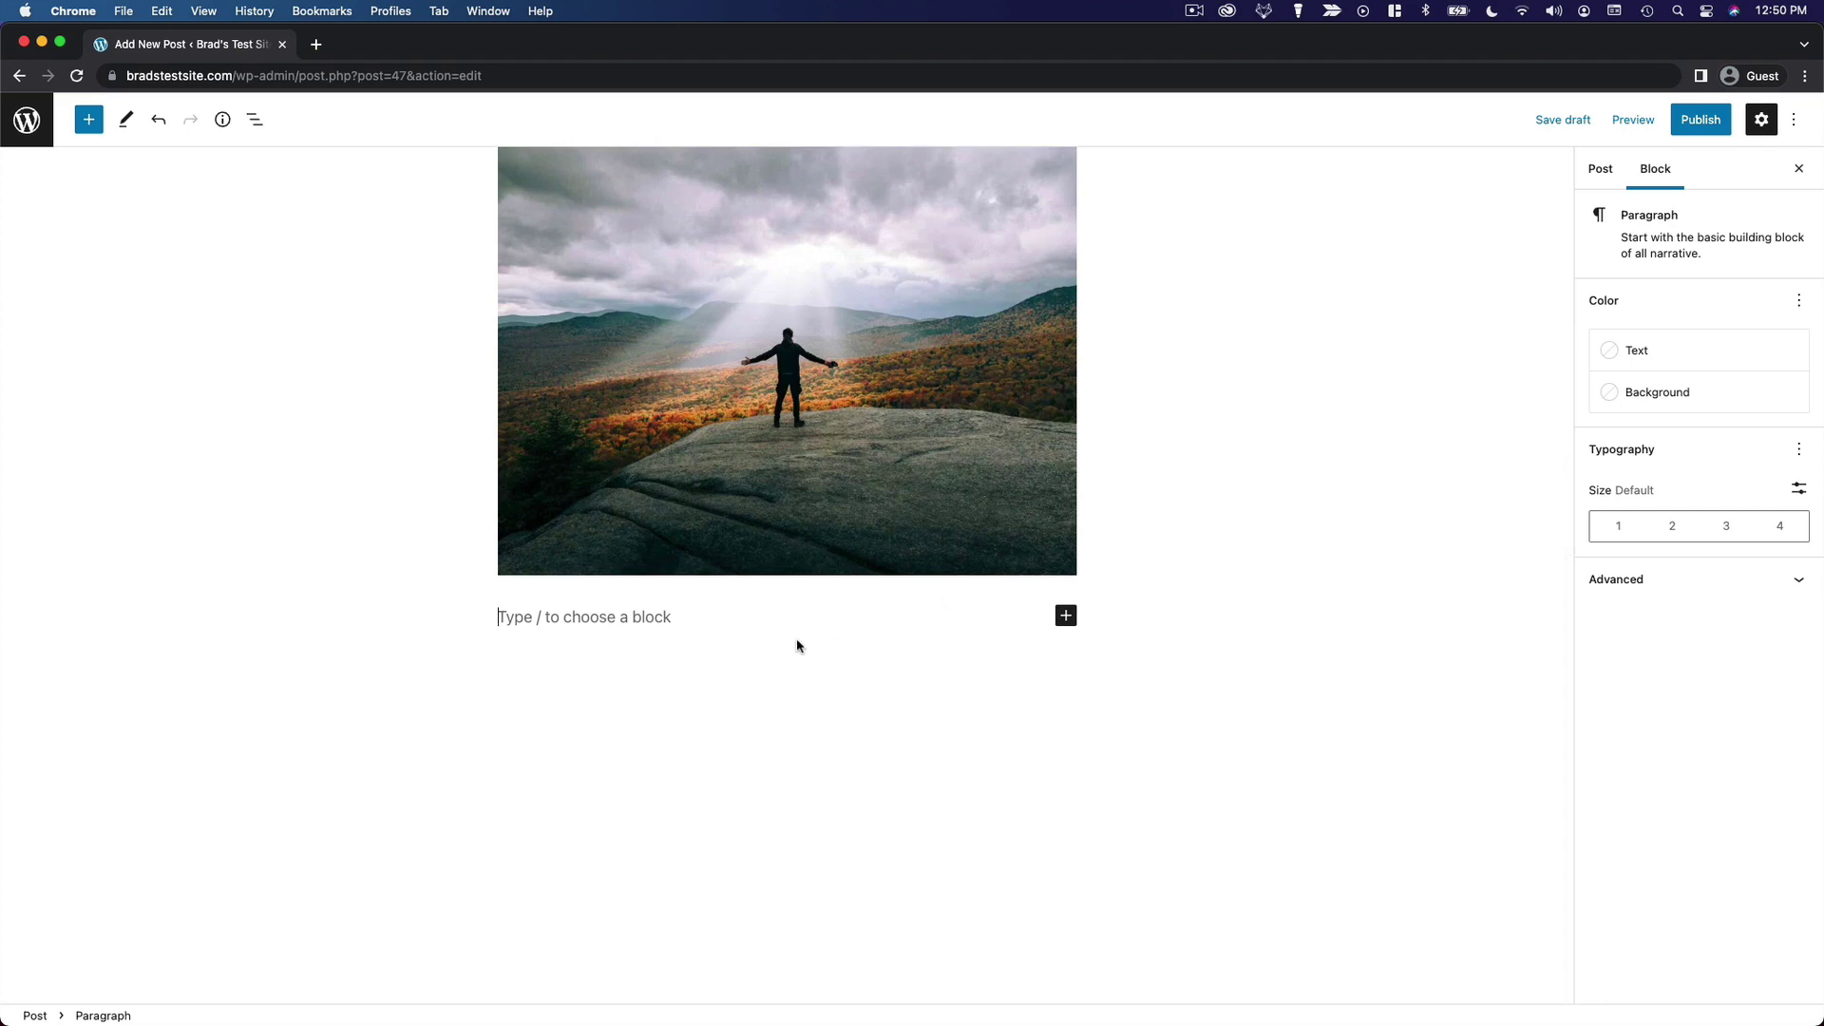
left_click(1066, 615)
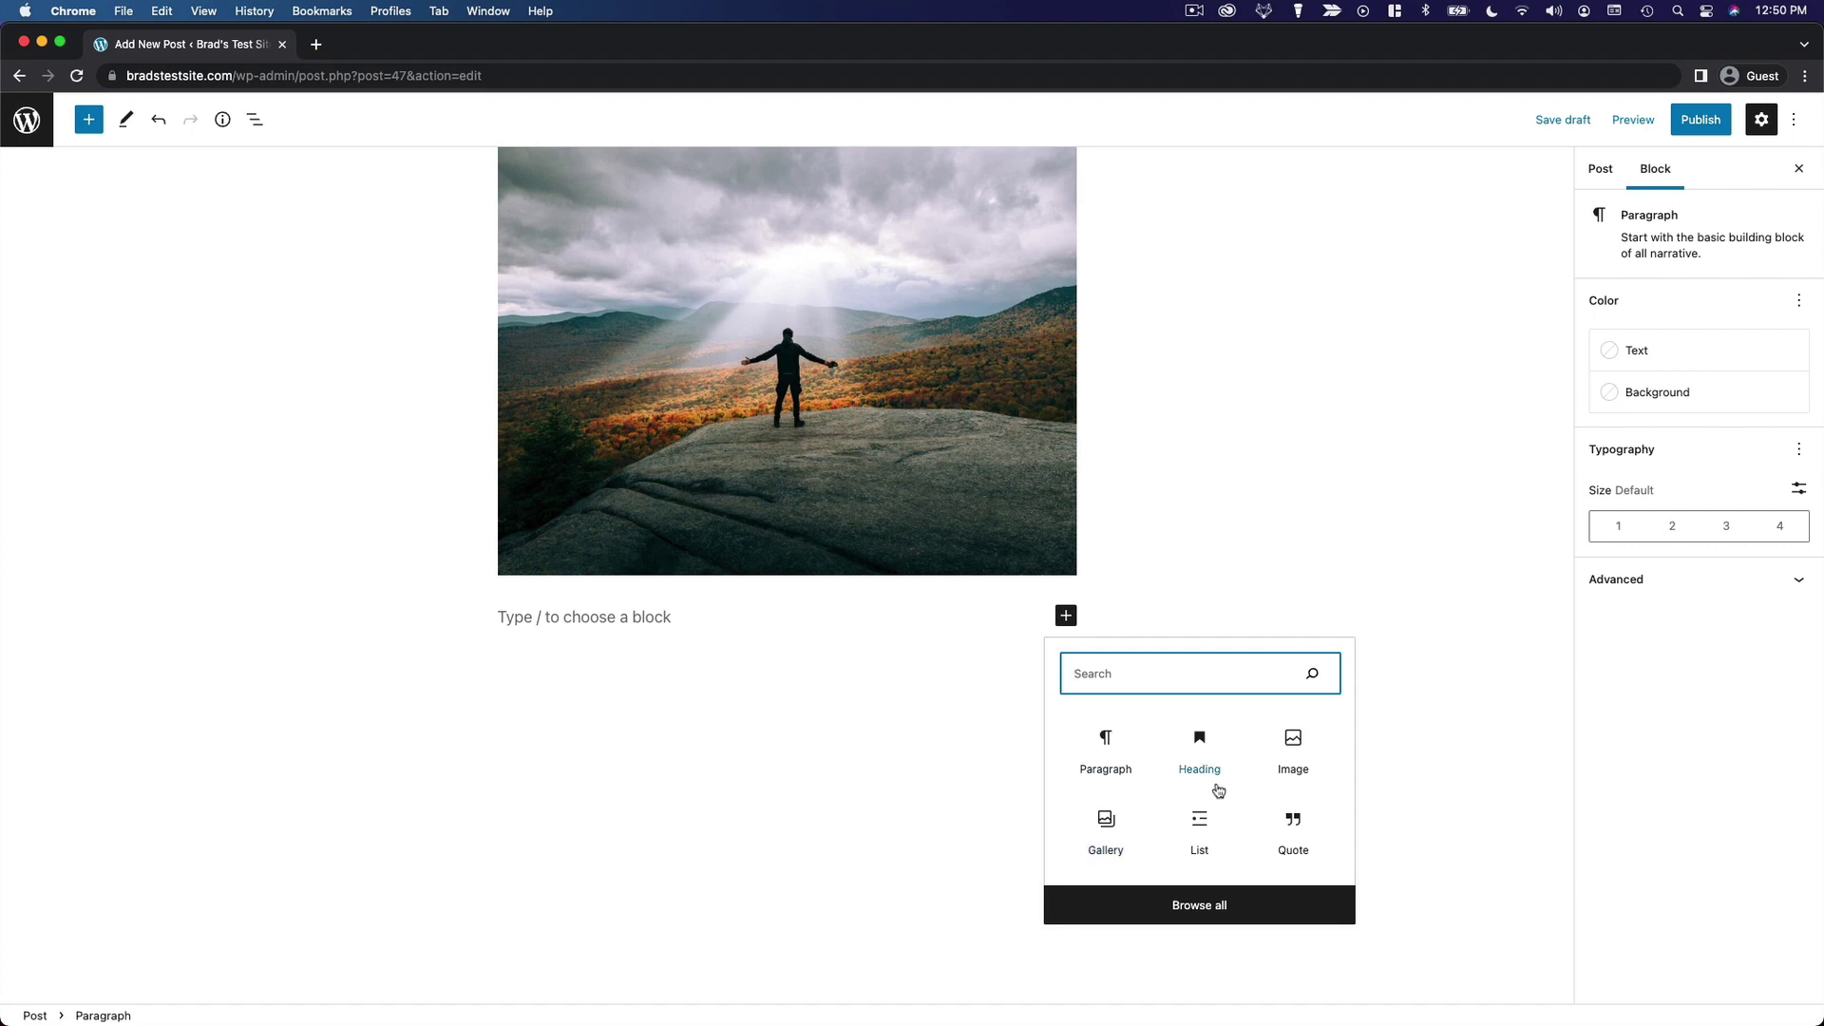
- Open the full block library and look through its Text, Media, Design and Widgets blocks
left_click(1241, 912)
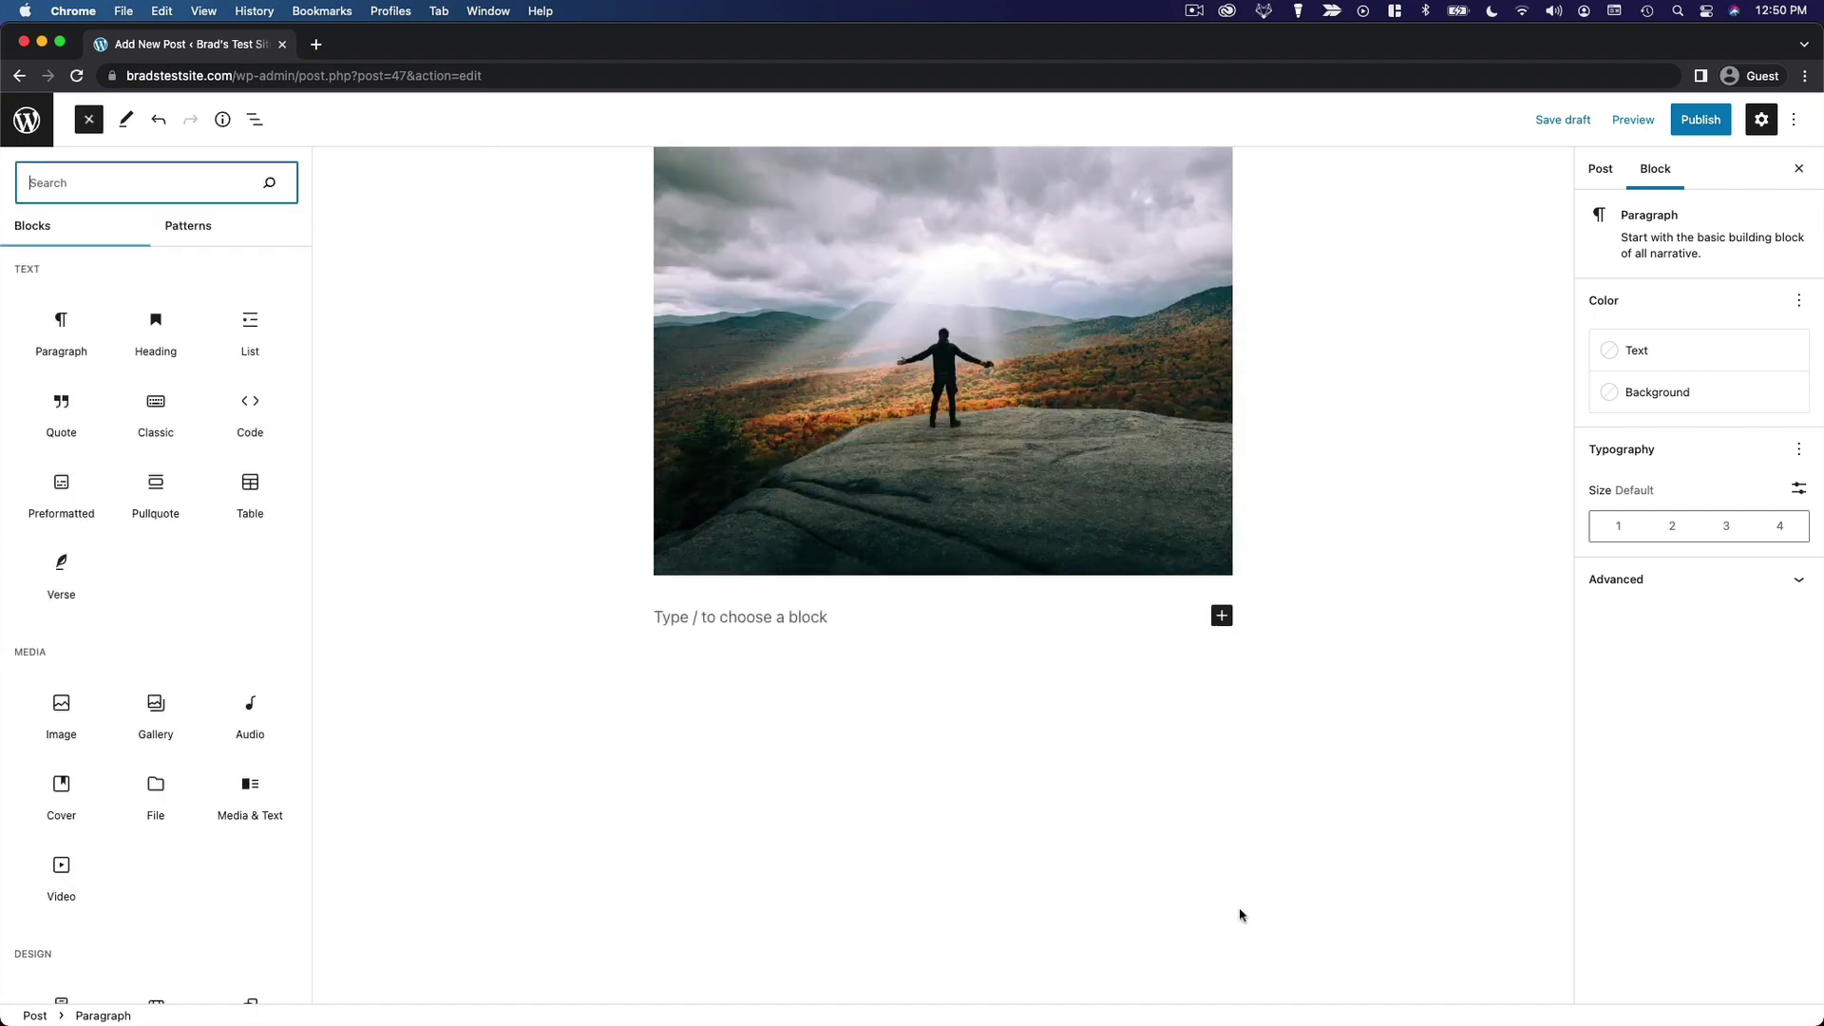
mouse_move(100, 580)
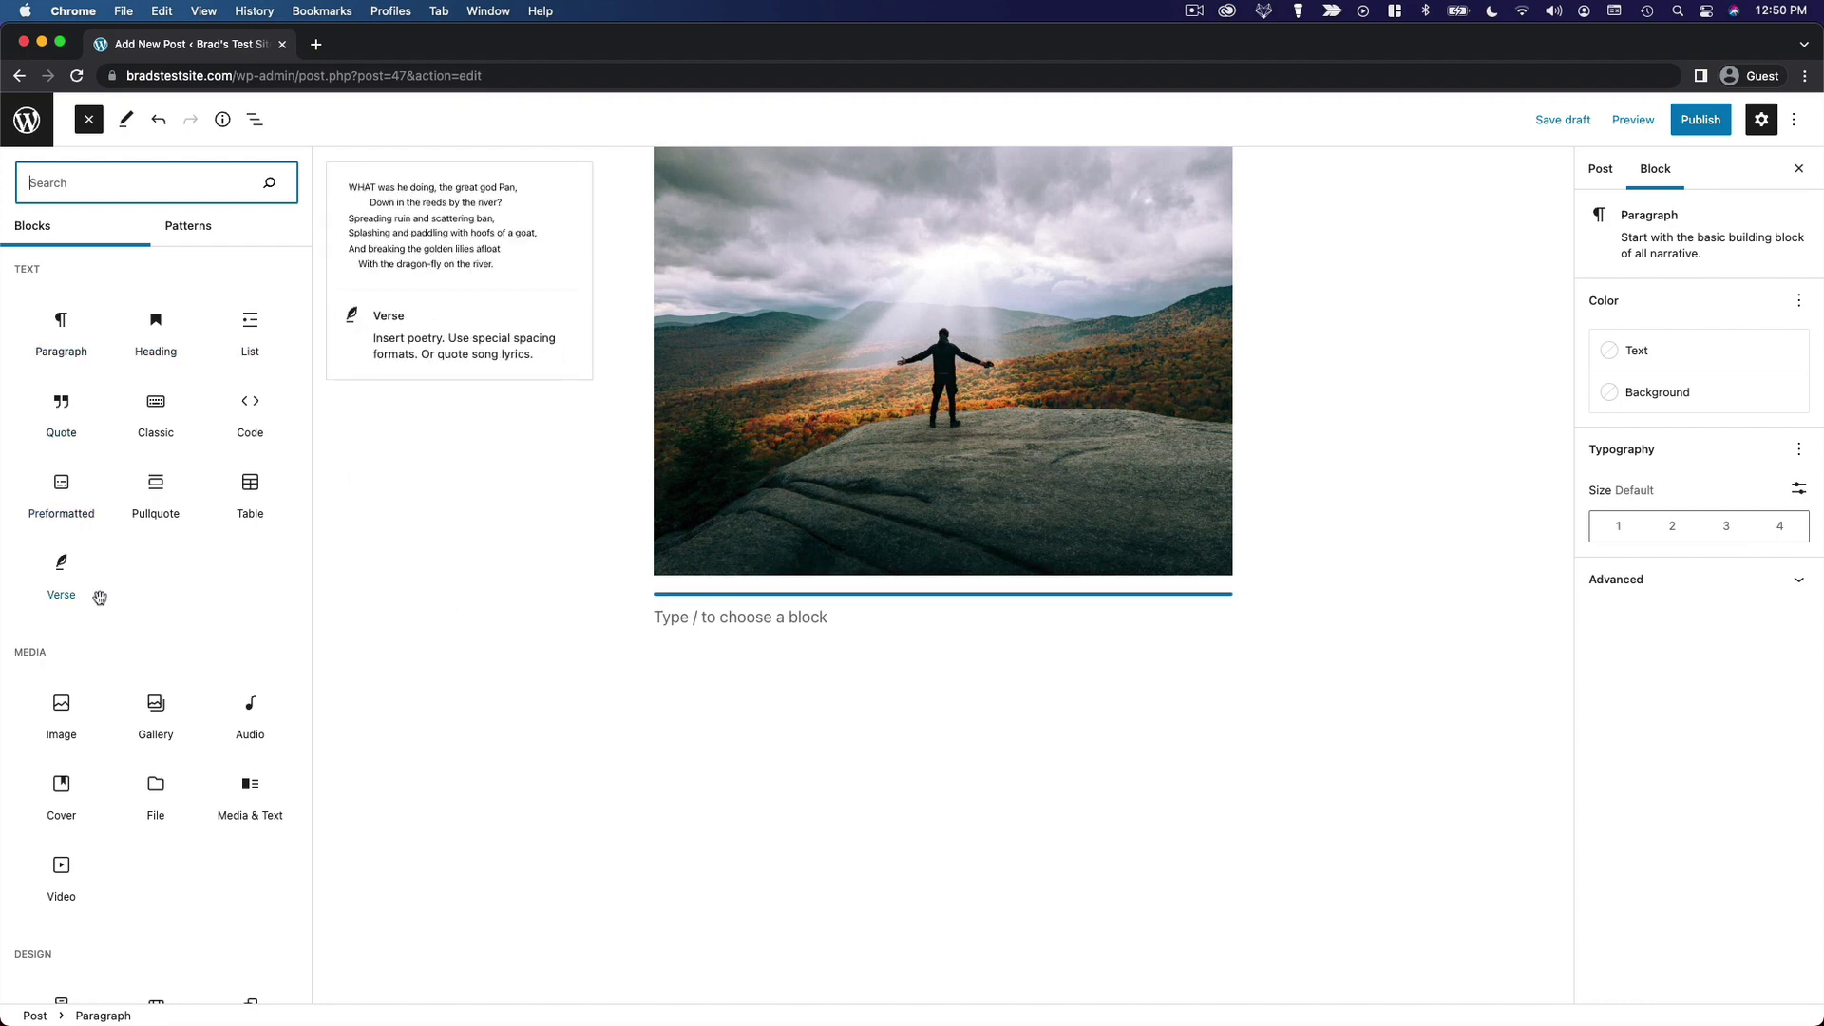
scroll(128, 622, "down", 2)
scroll(128, 622, "down", 4)
scroll(128, 622, "up", 6)
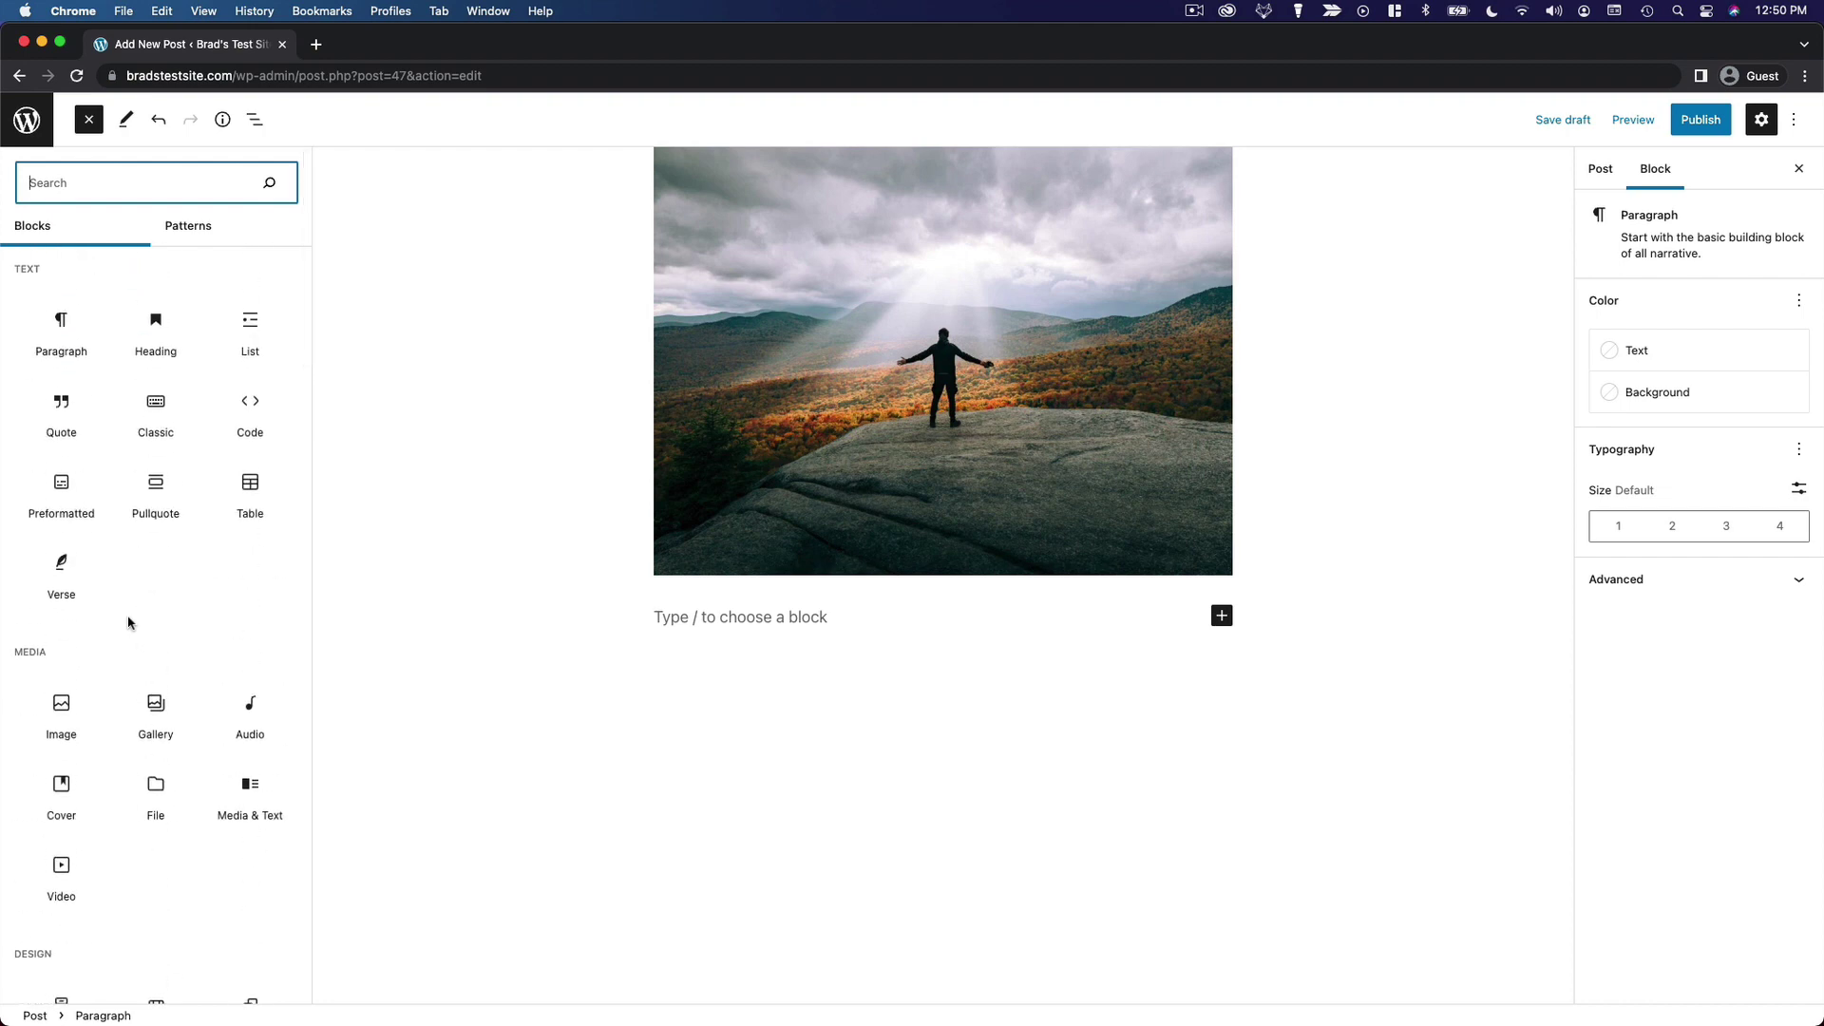
mouse_move(146, 491)
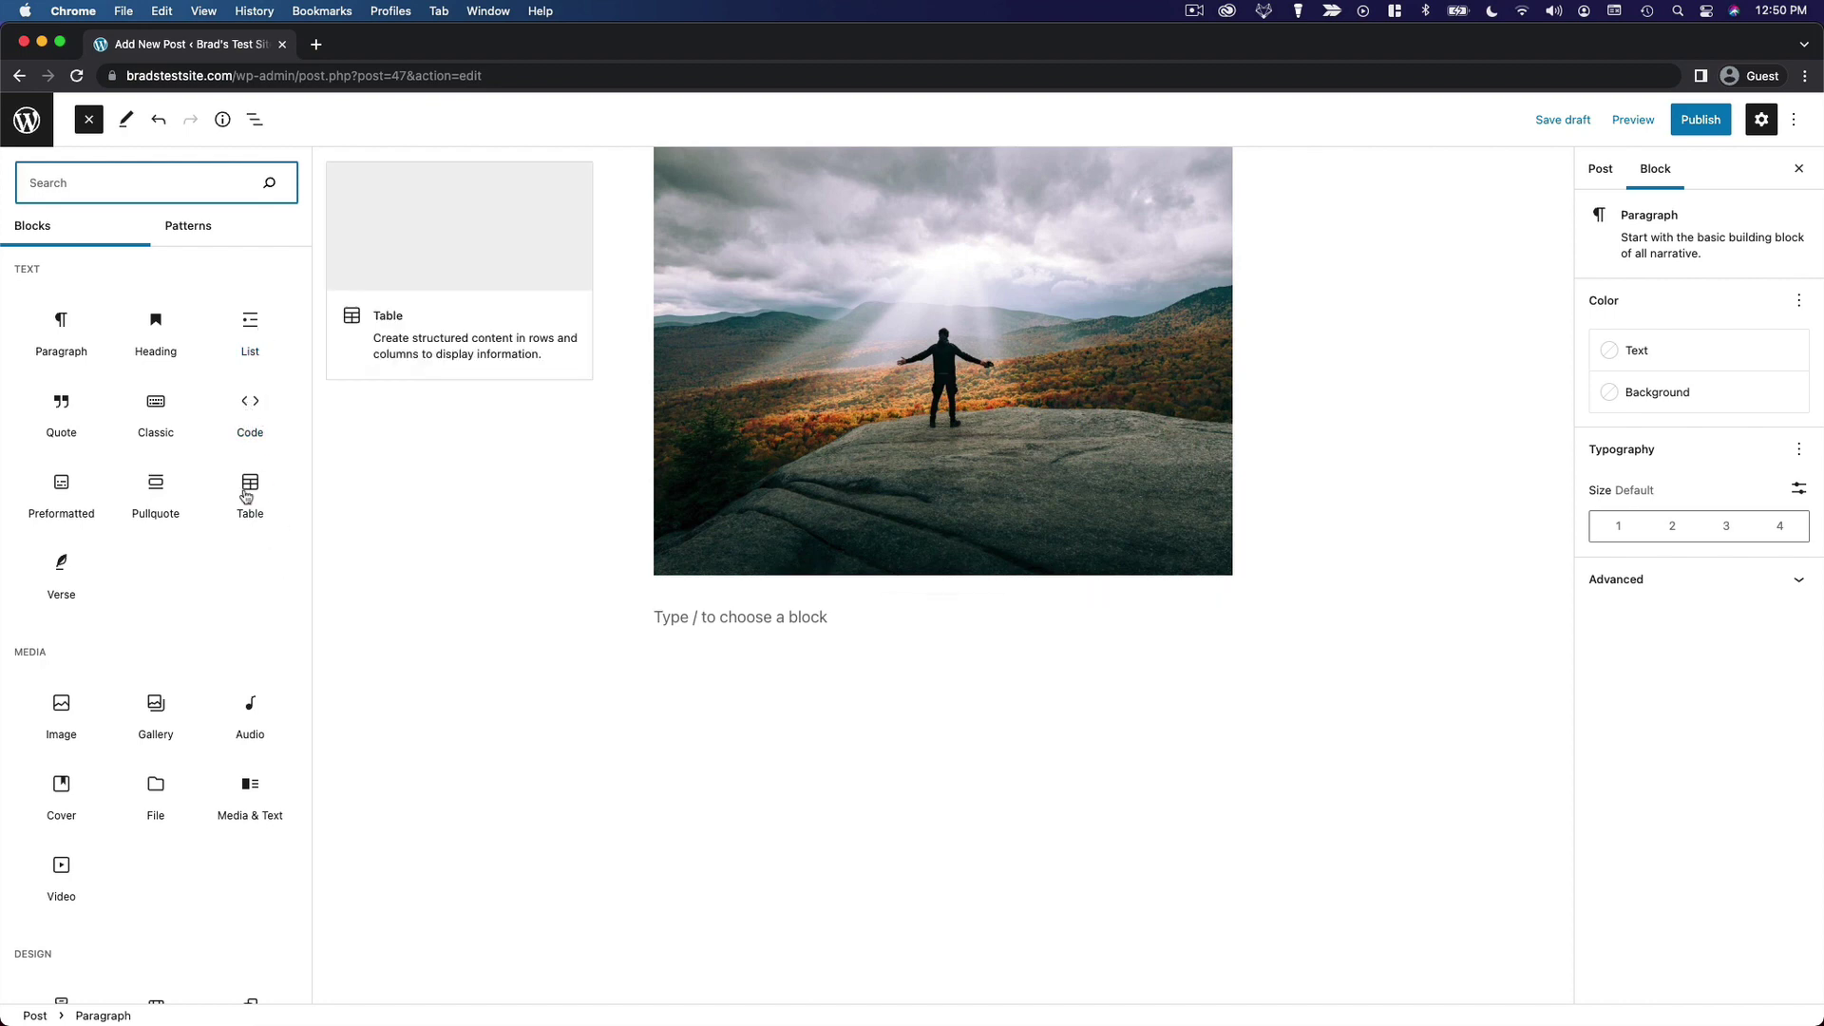
scroll(219, 538, "down", 5)
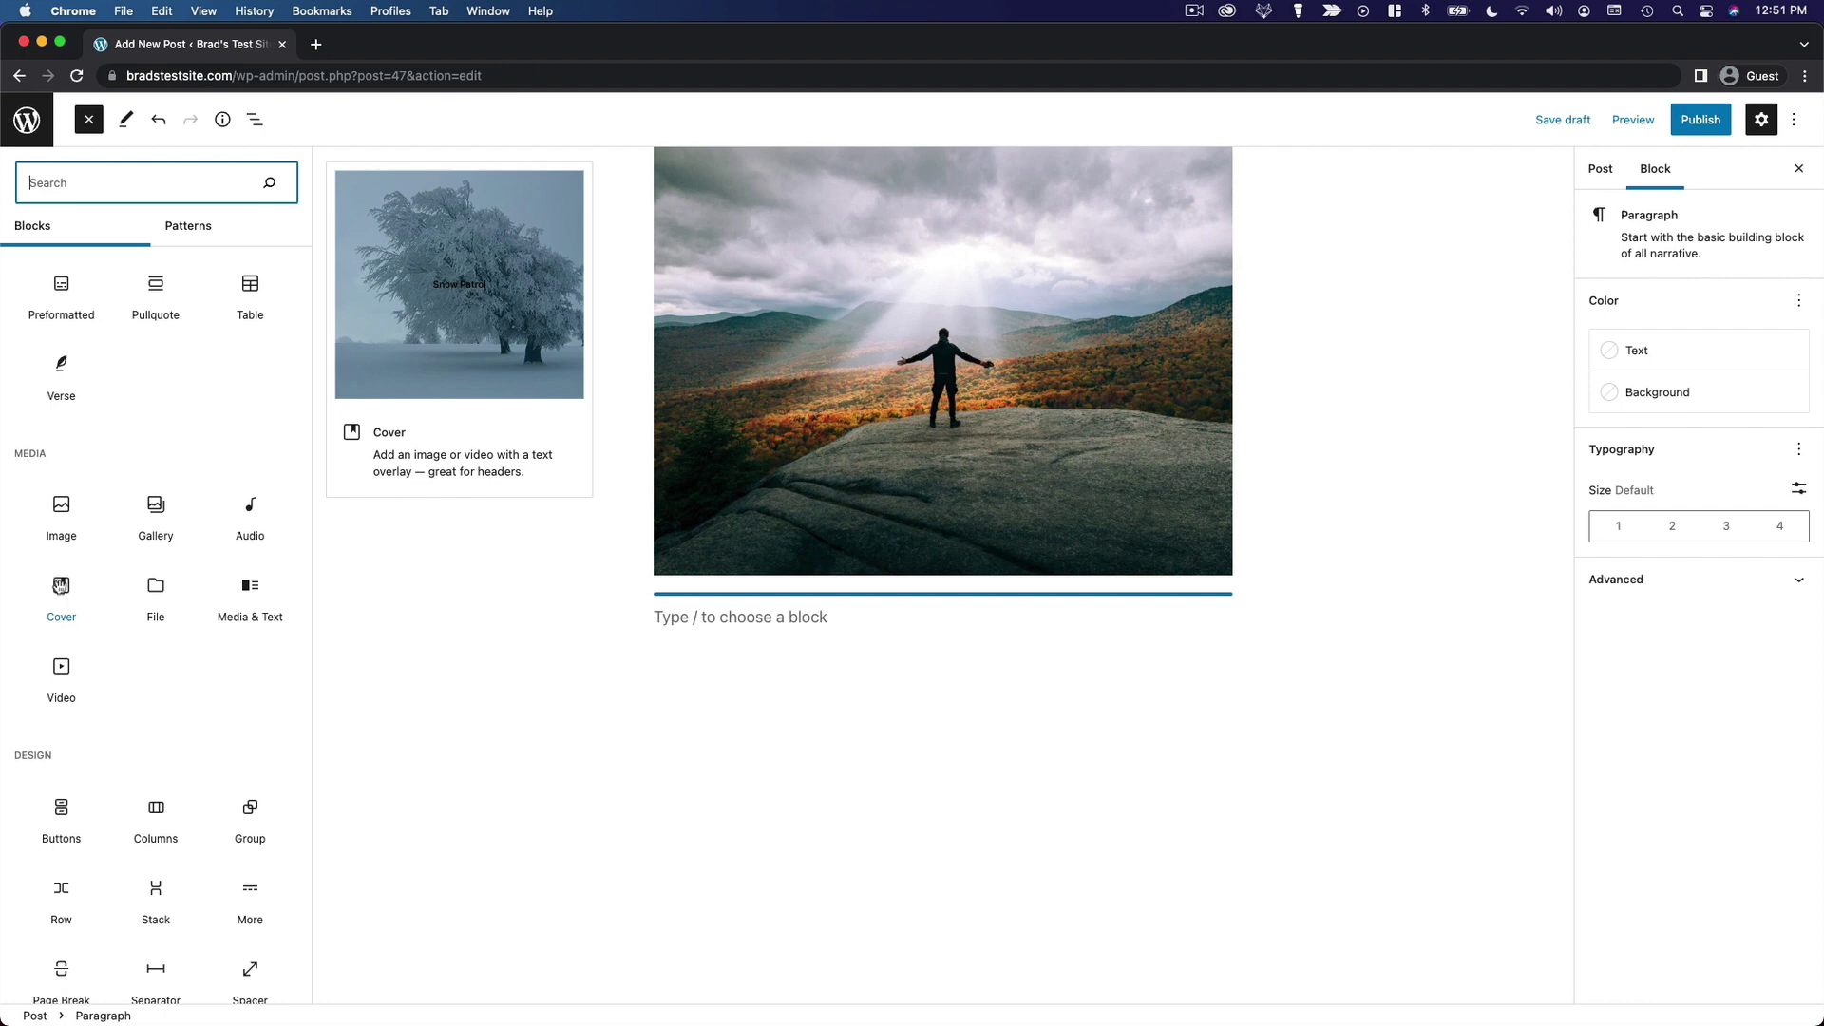
scroll(57, 584, "down", 5)
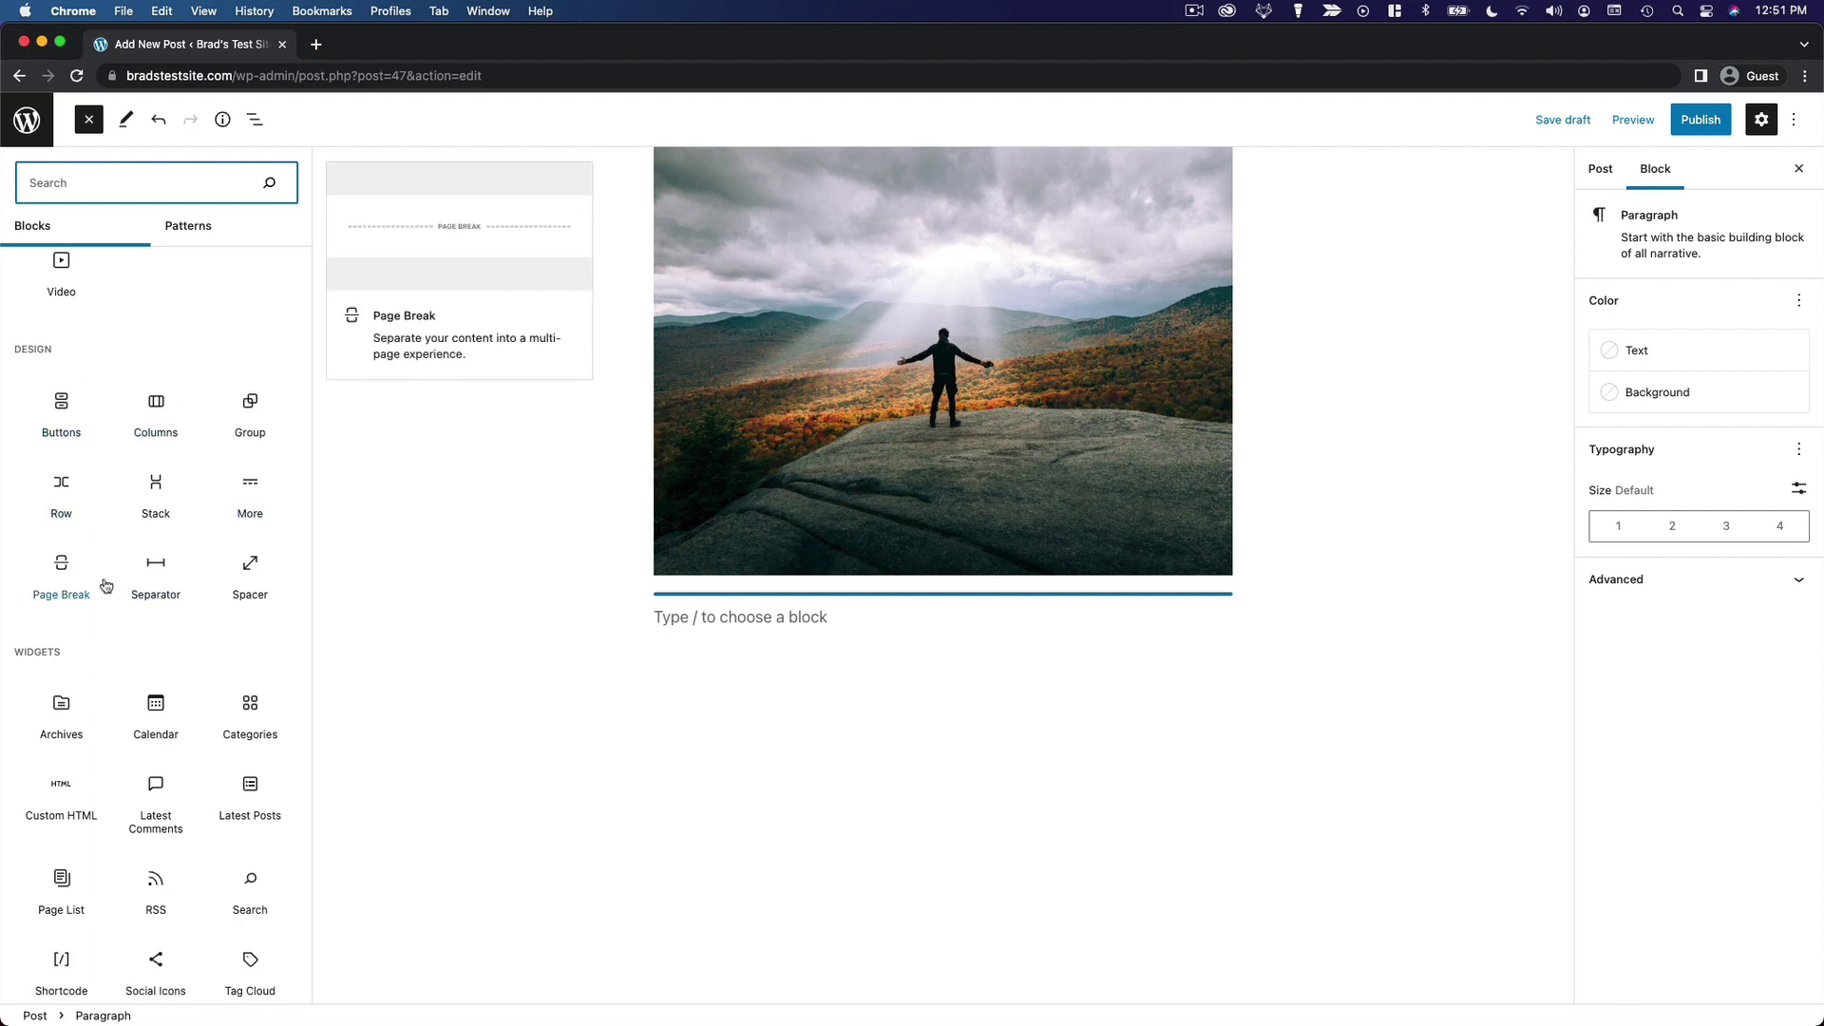
scroll(112, 570, "down", 4)
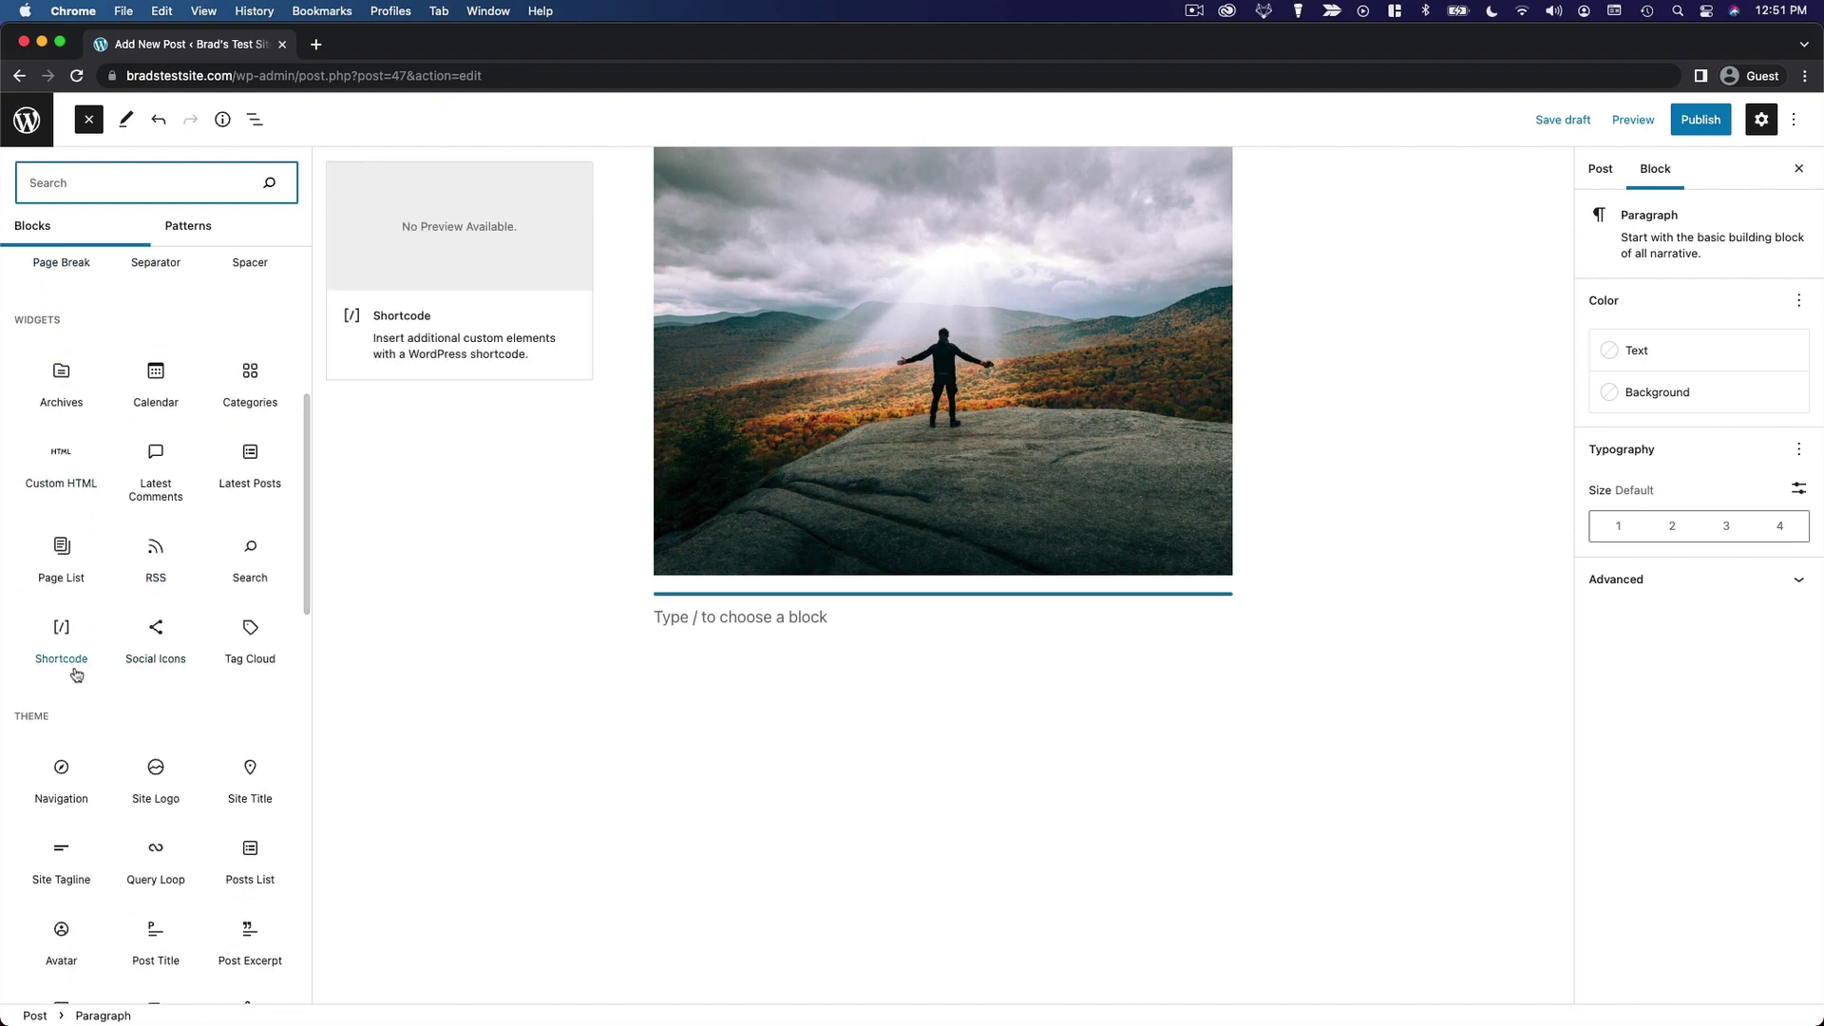
scroll(98, 638, "down", 2)
scroll(164, 860, "down", 3)
scroll(181, 784, "up", 4)
scroll(180, 784, "up", 8)
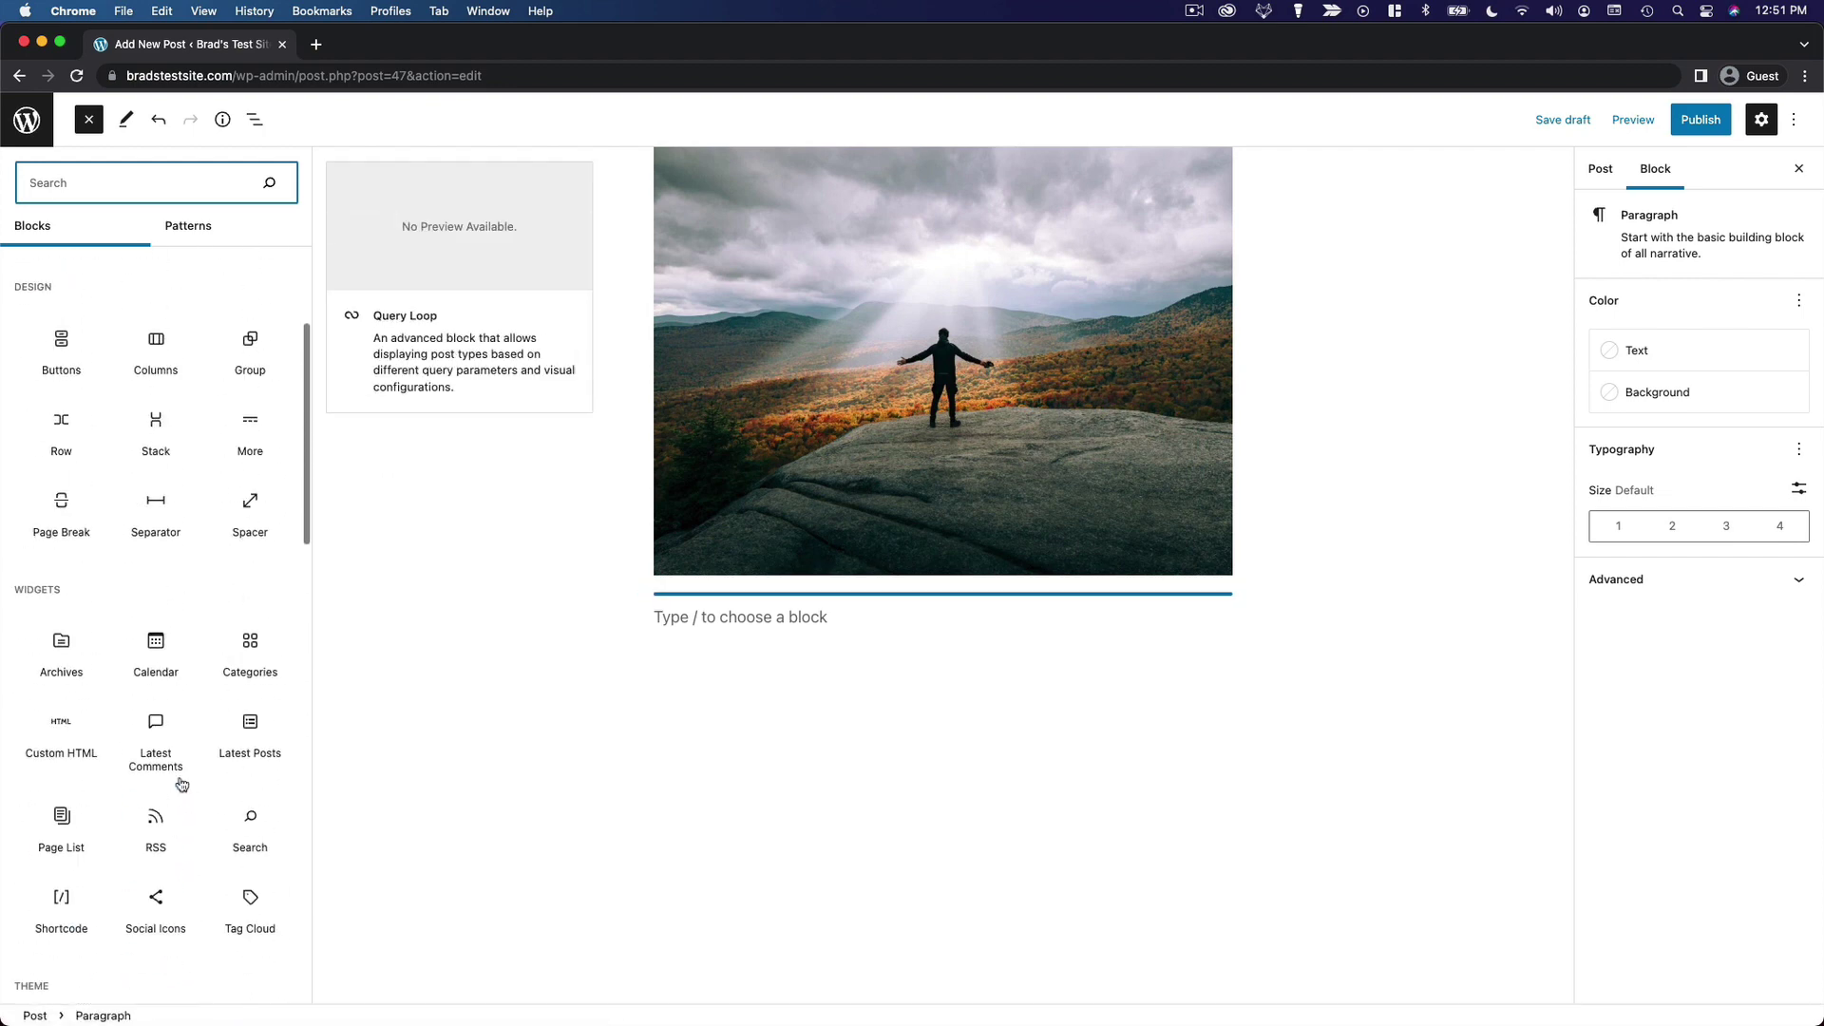
scroll(183, 817, "down", 6)
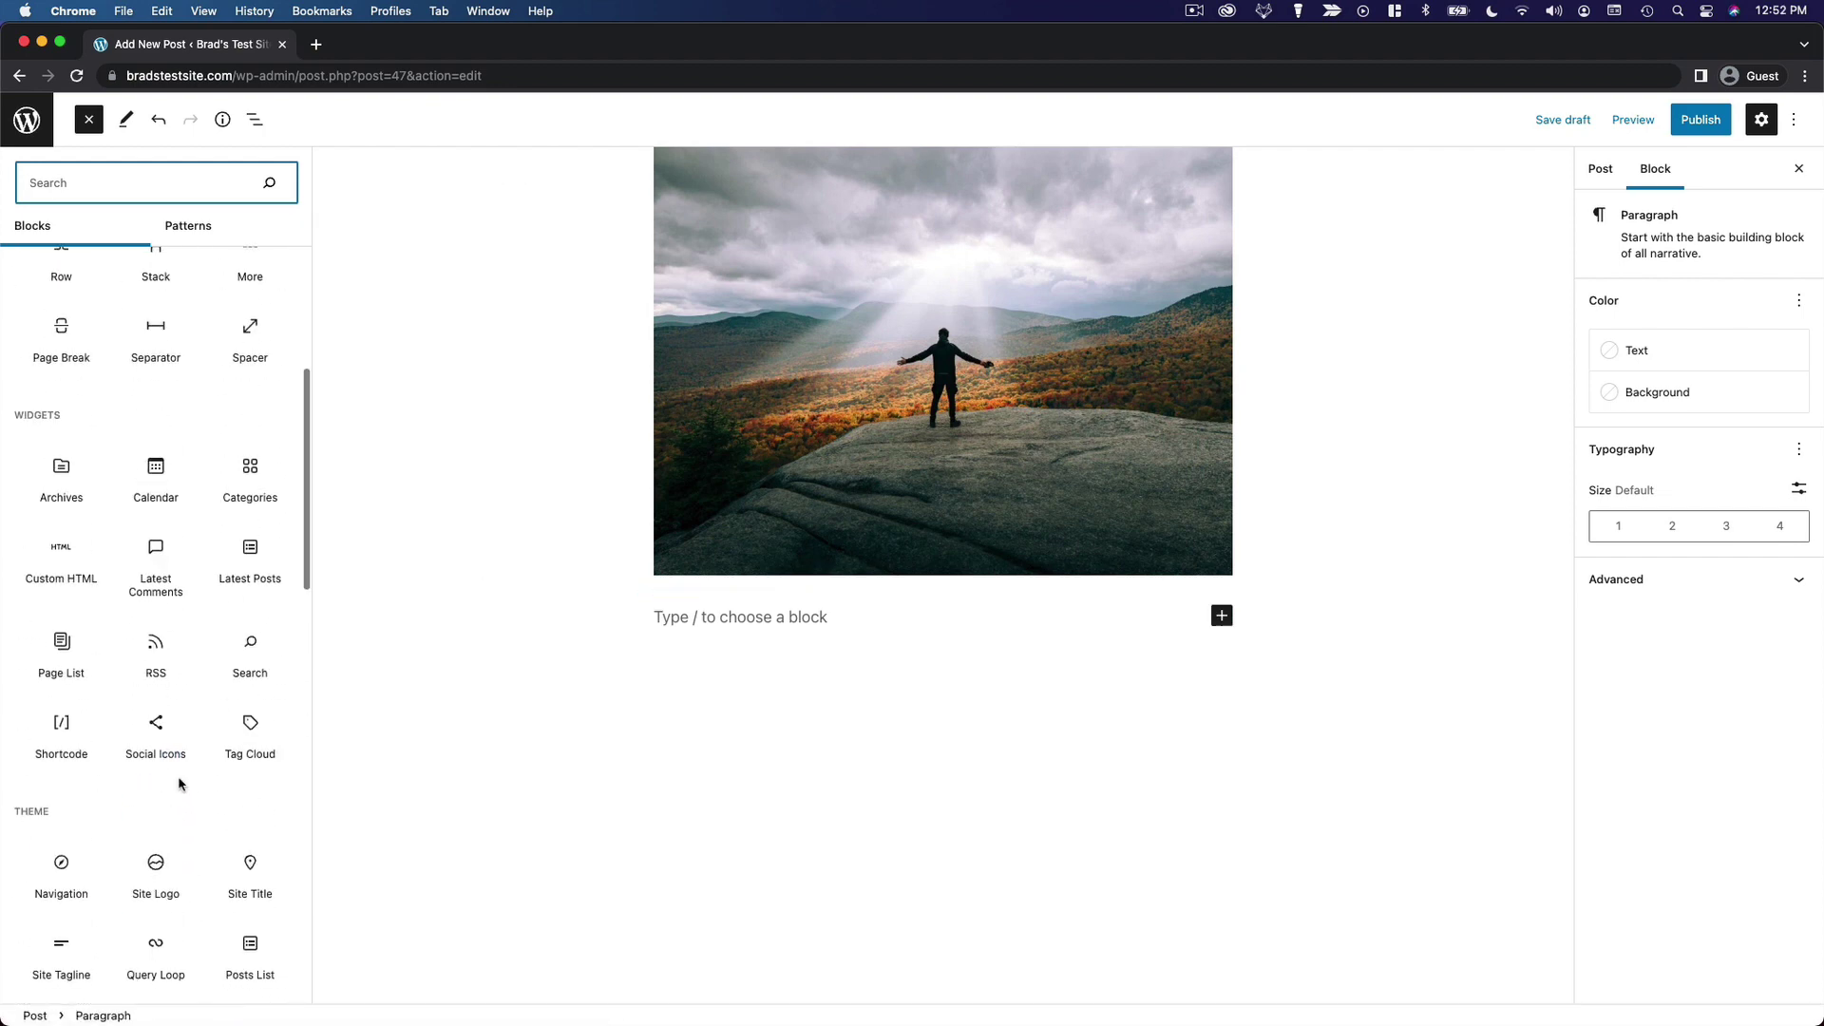
scroll(181, 784, "up", 3)
scroll(179, 783, "up", 2)
scroll(179, 779, "up", 6)
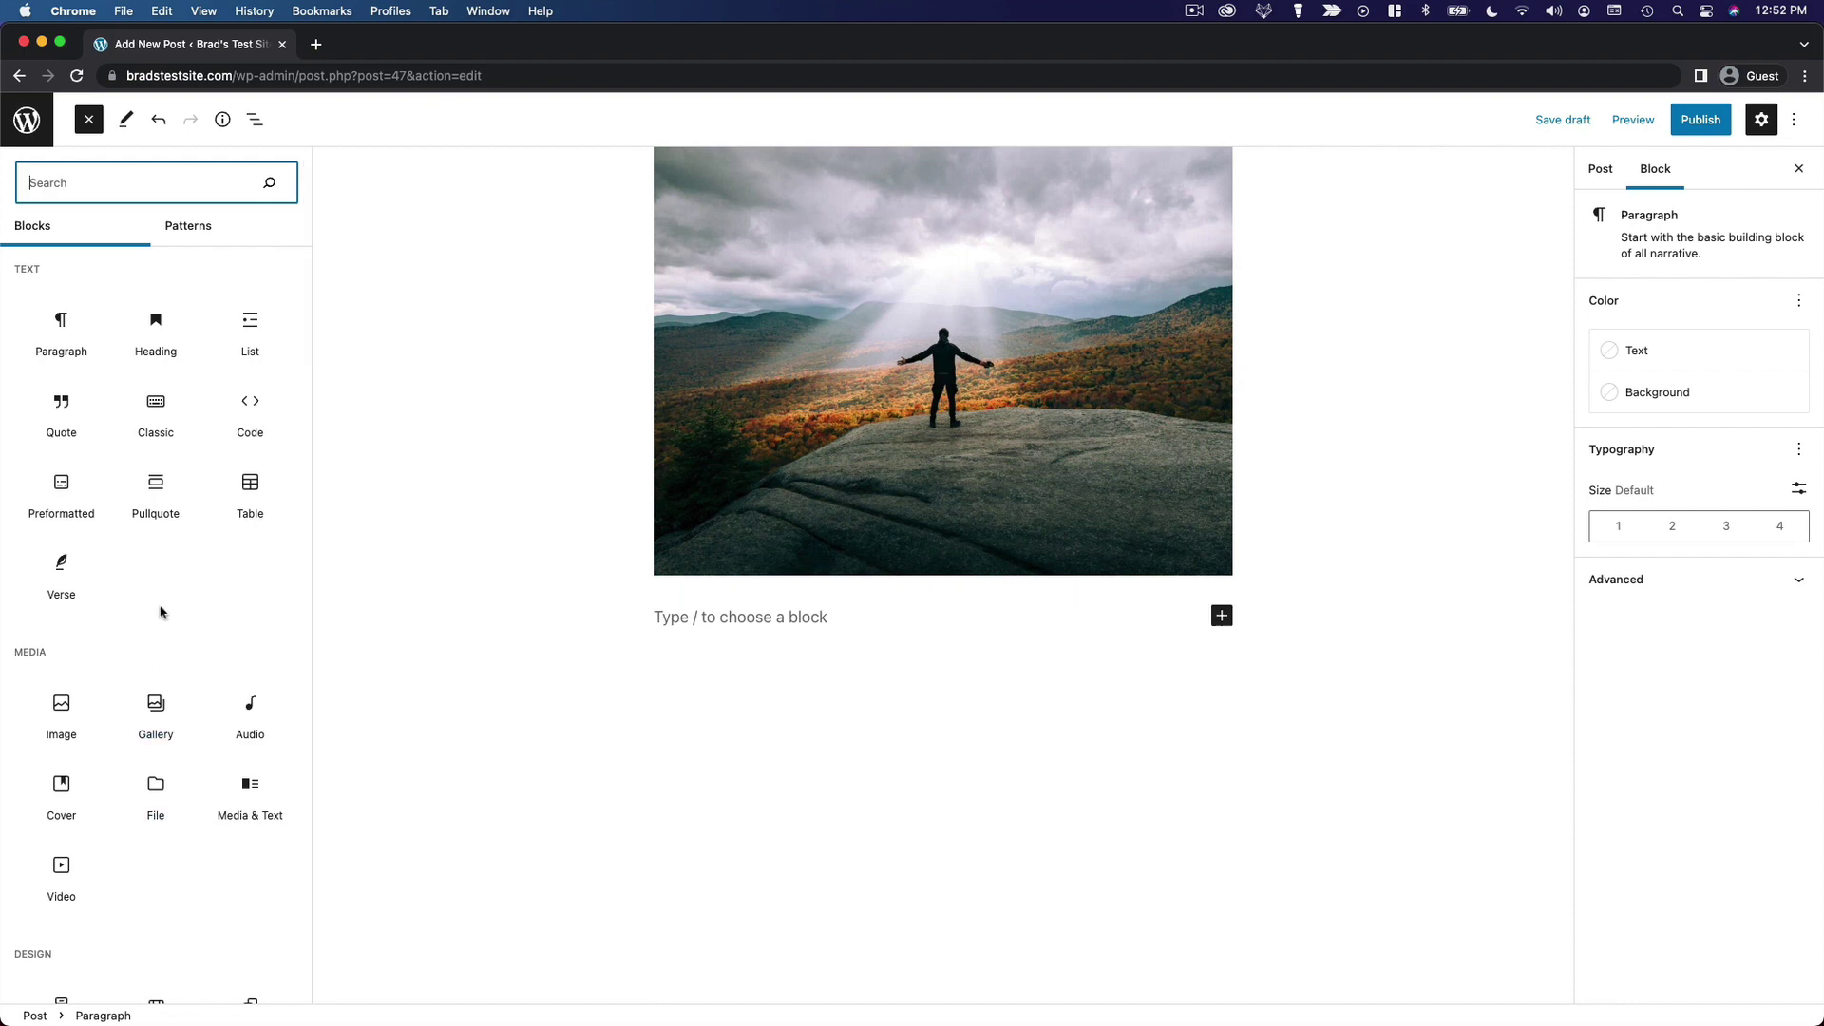
- Insert a bulleted list 'List item 1', 'Item 2', 'Item 3', then exit to a new paragraph
left_click(264, 339)
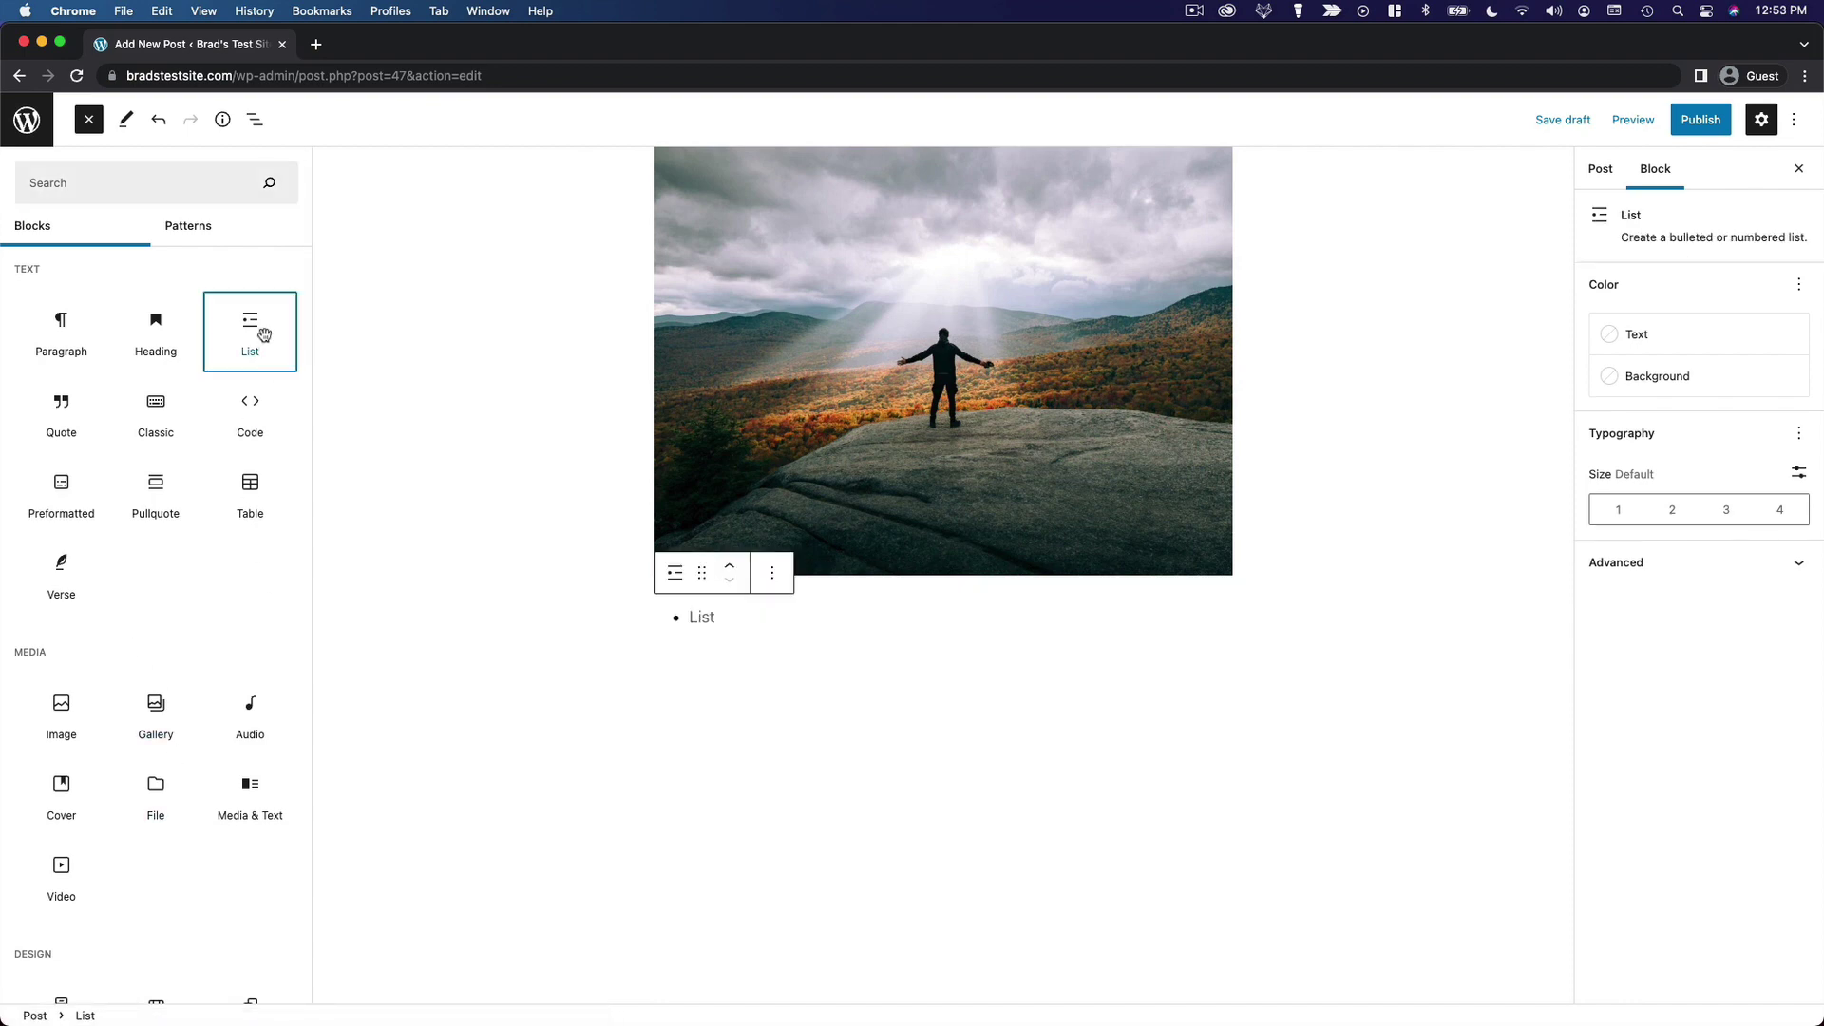
left_click(724, 613)
type("Lis")
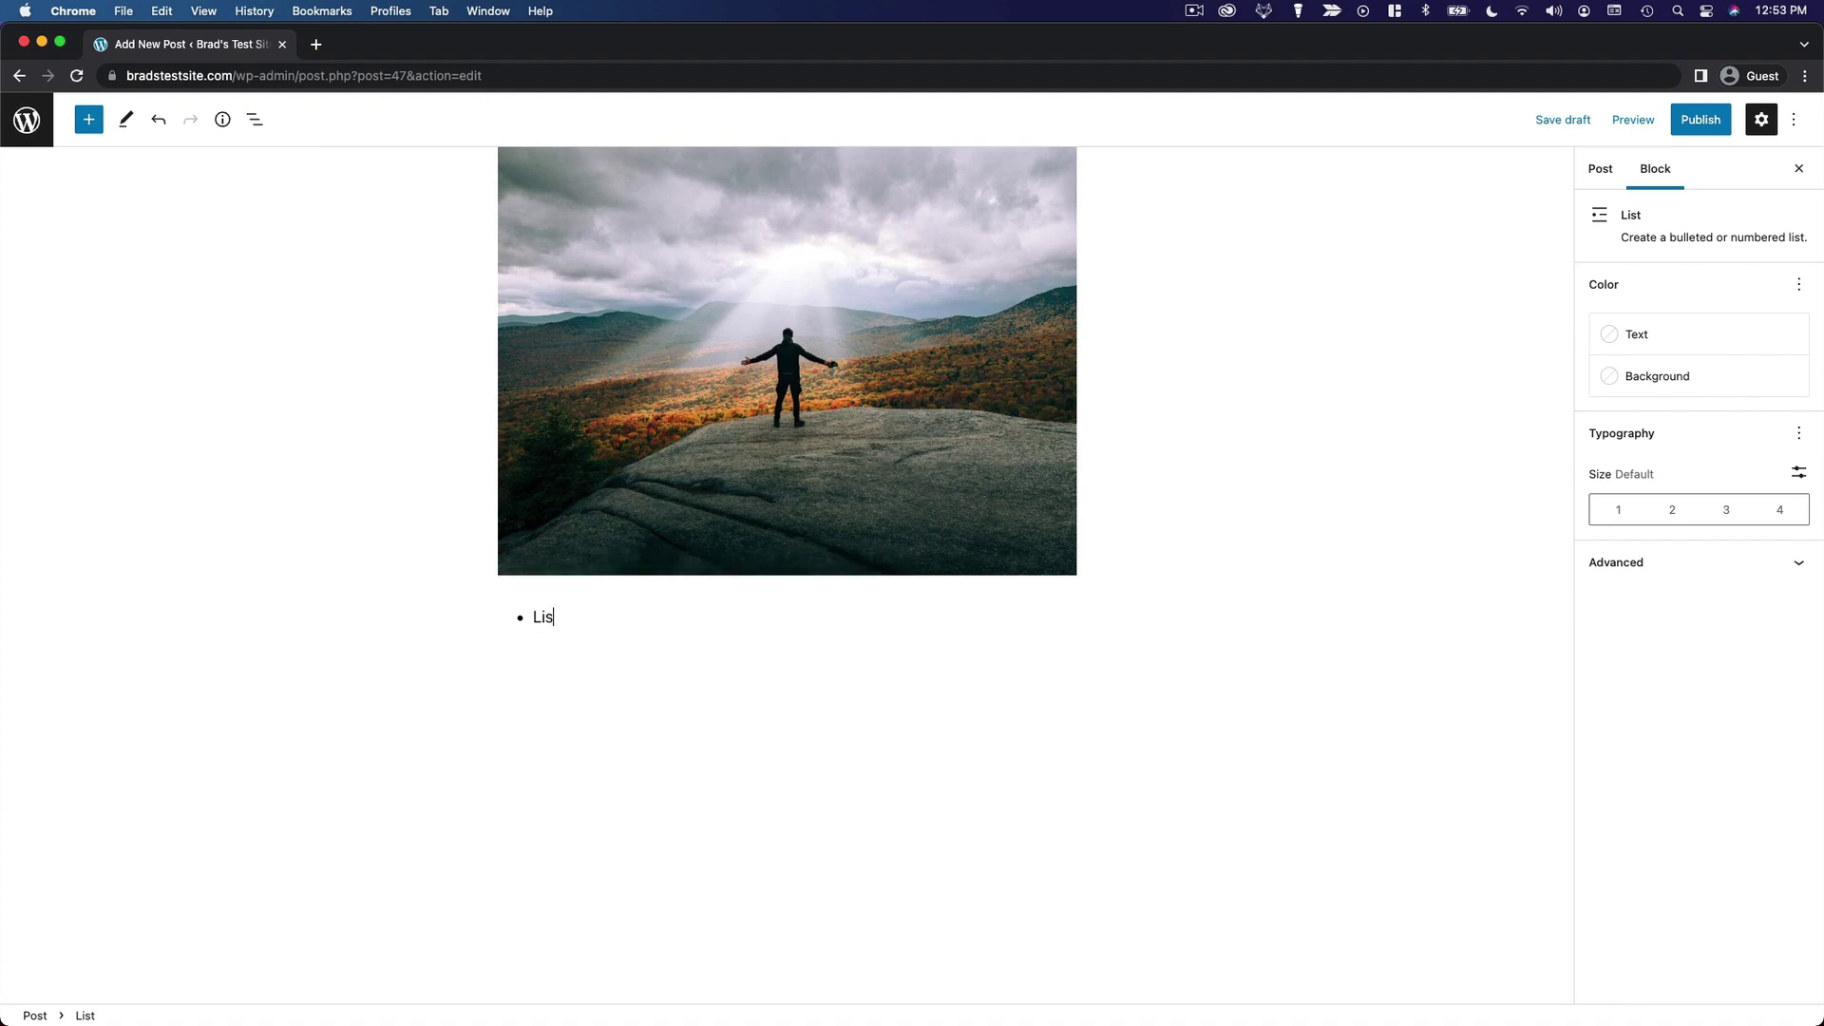
type("t item 1")
key("Return")
type("Item 2")
key("Return")
type("Item 3")
key("Return")
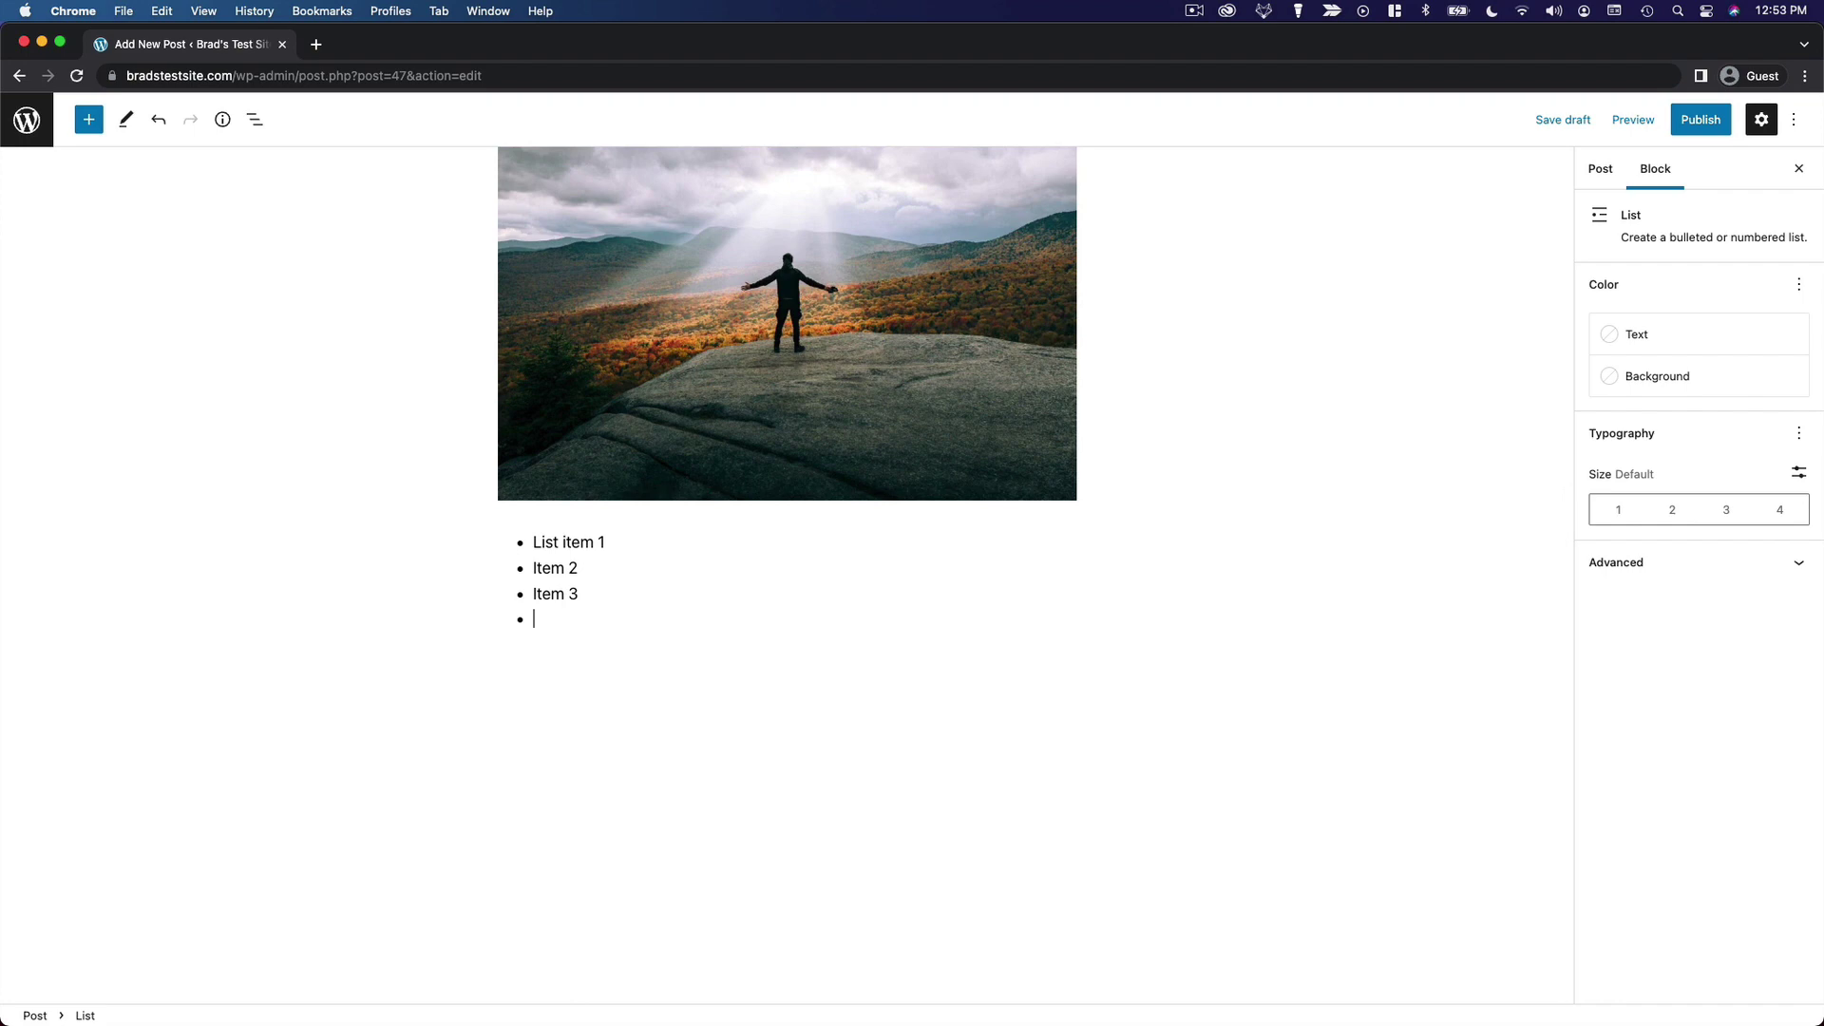
key("Return")
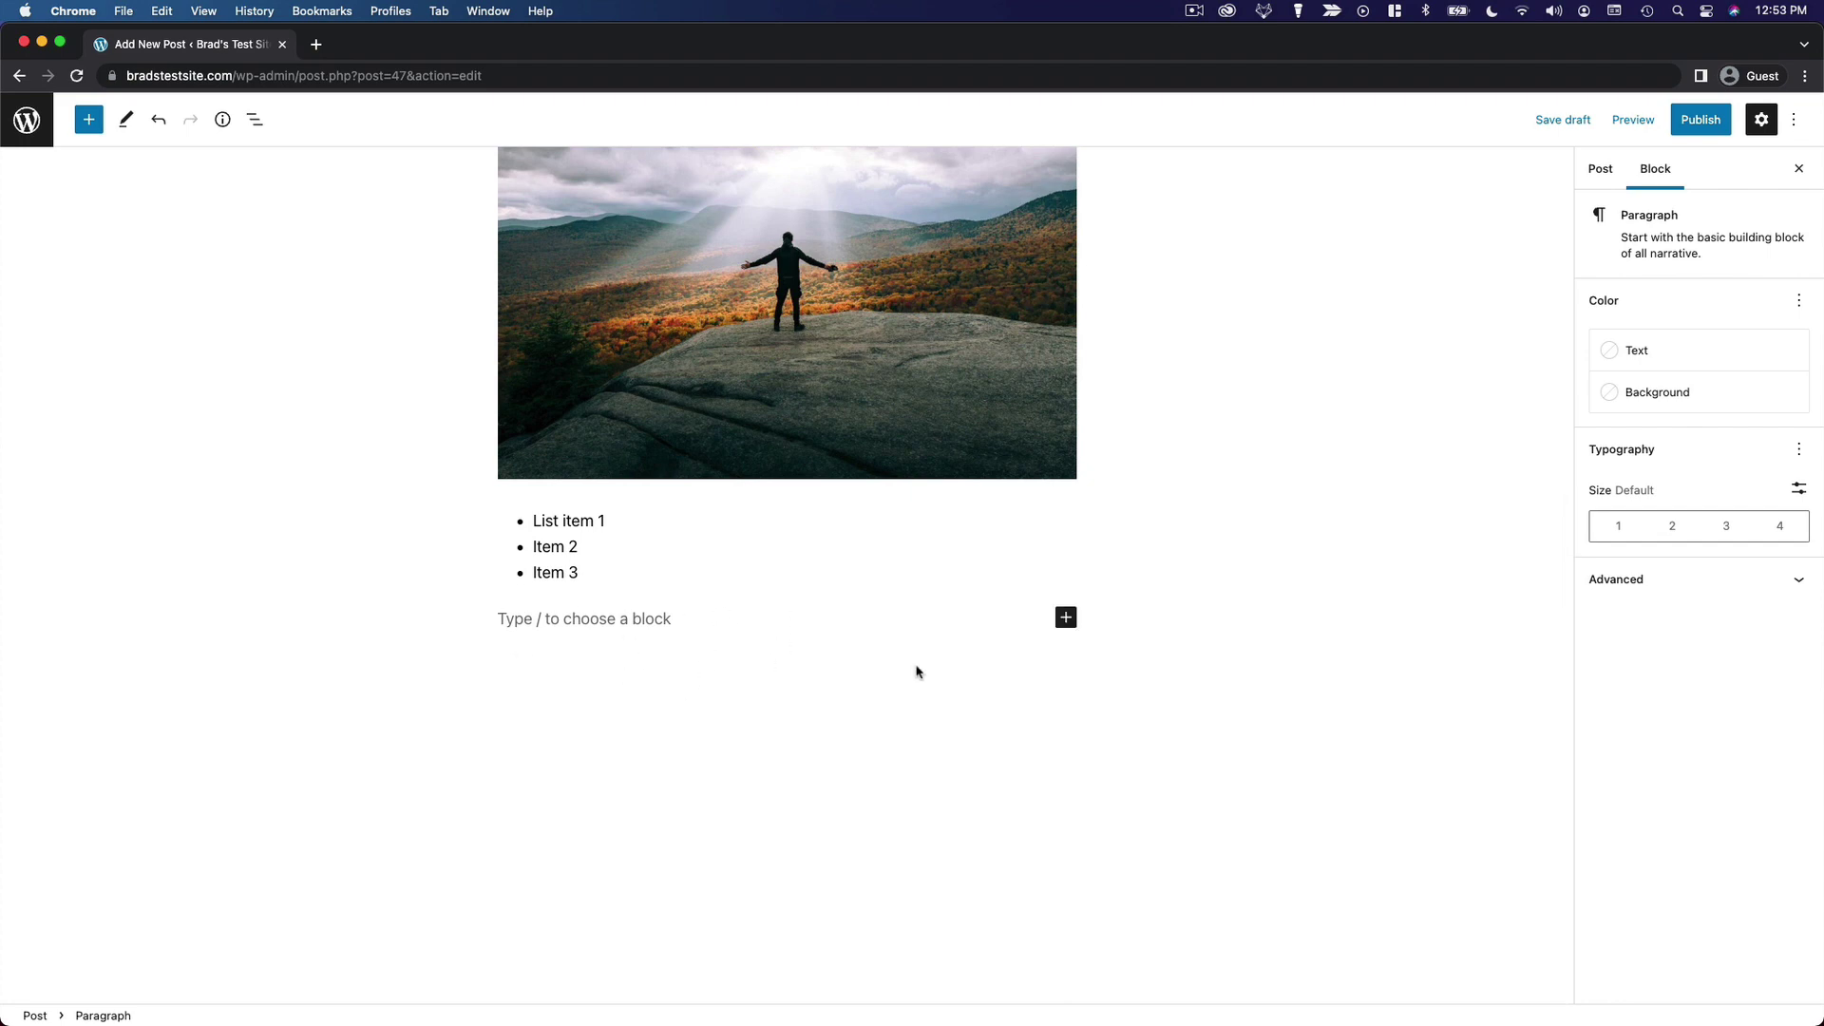
left_click(822, 546)
left_click(950, 619)
left_click(1066, 618)
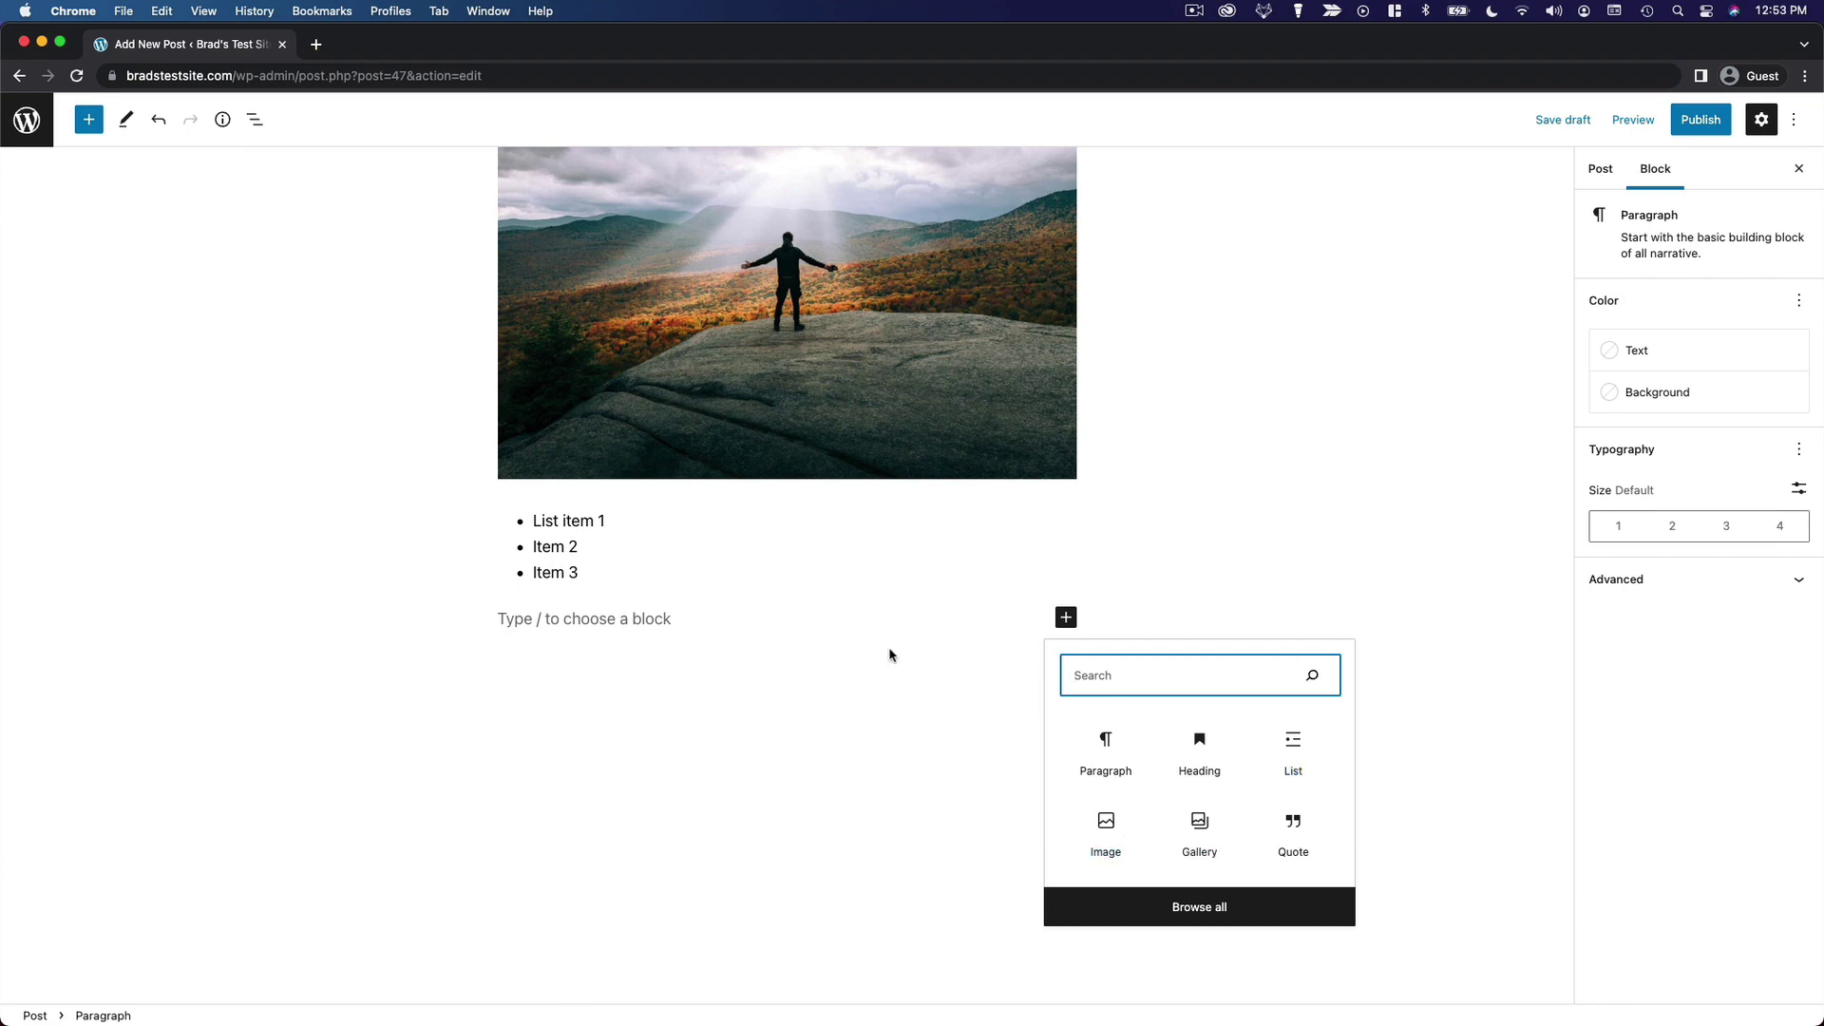
scroll(890, 570, "up", 5)
left_click(893, 501)
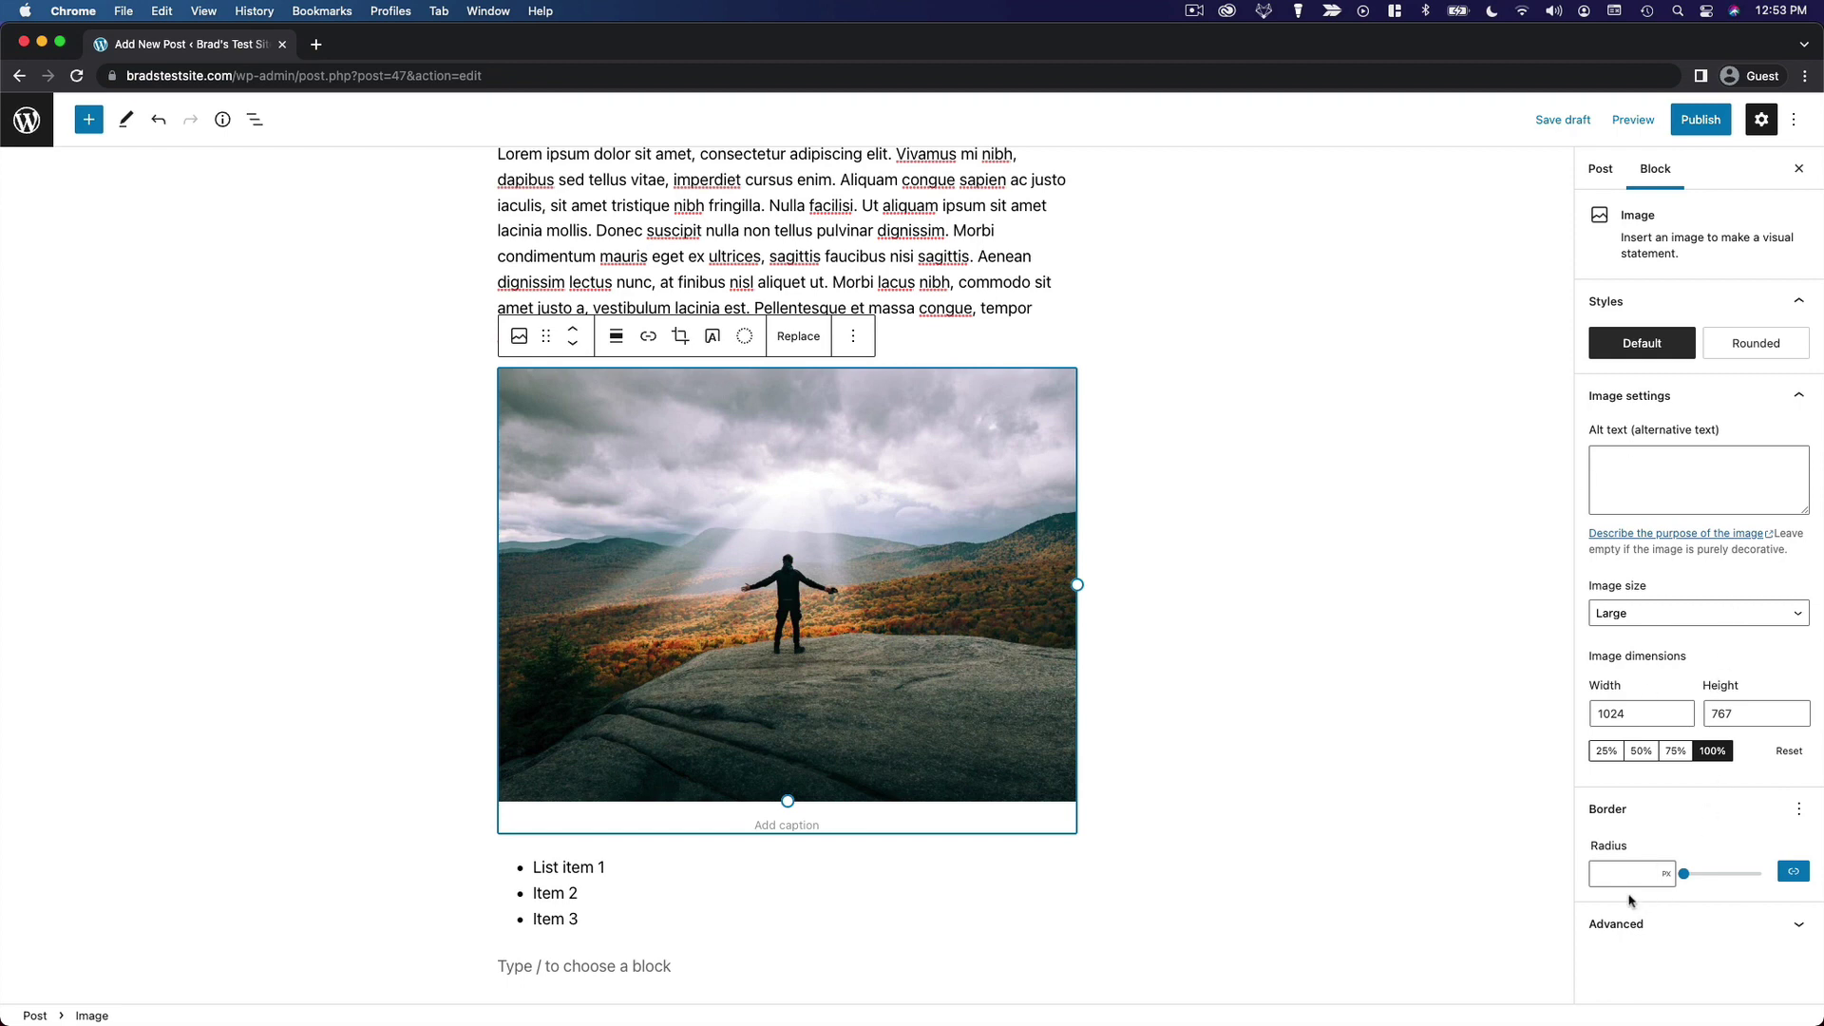
scroll(908, 751, "up", 5)
left_click(890, 455)
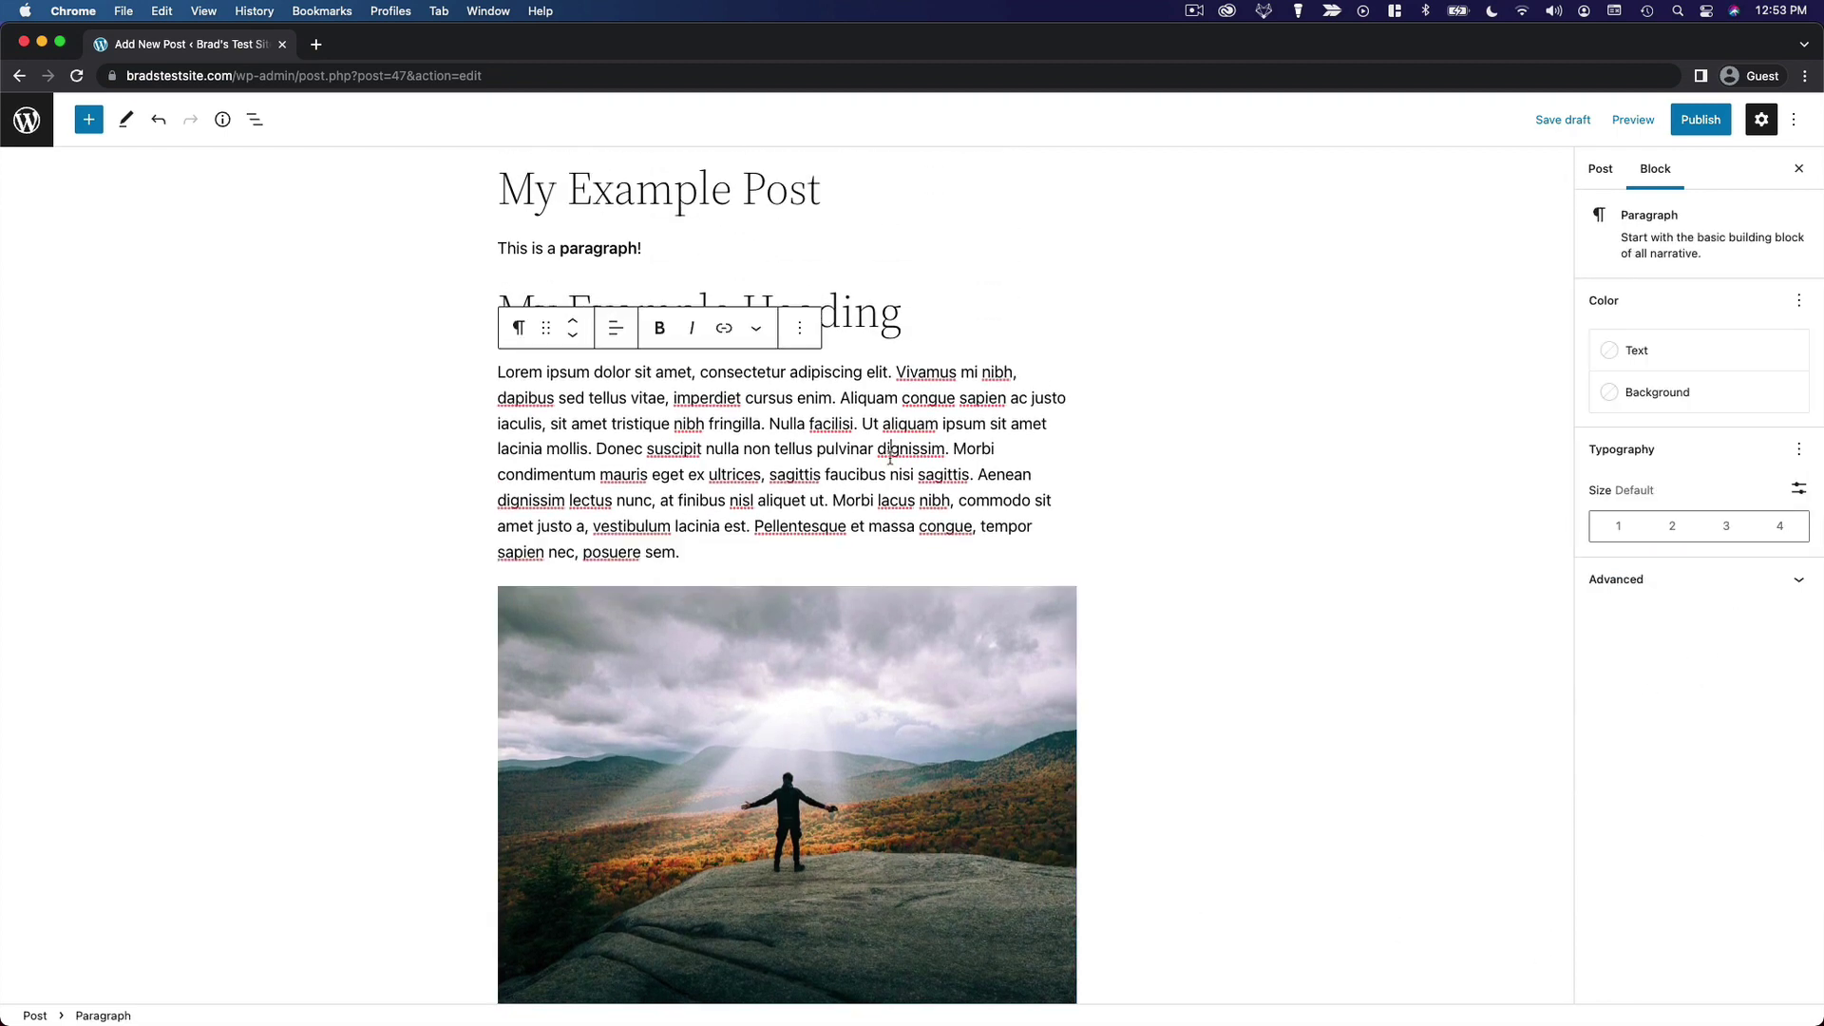
left_click(858, 323)
scroll(1188, 613, "down", 4)
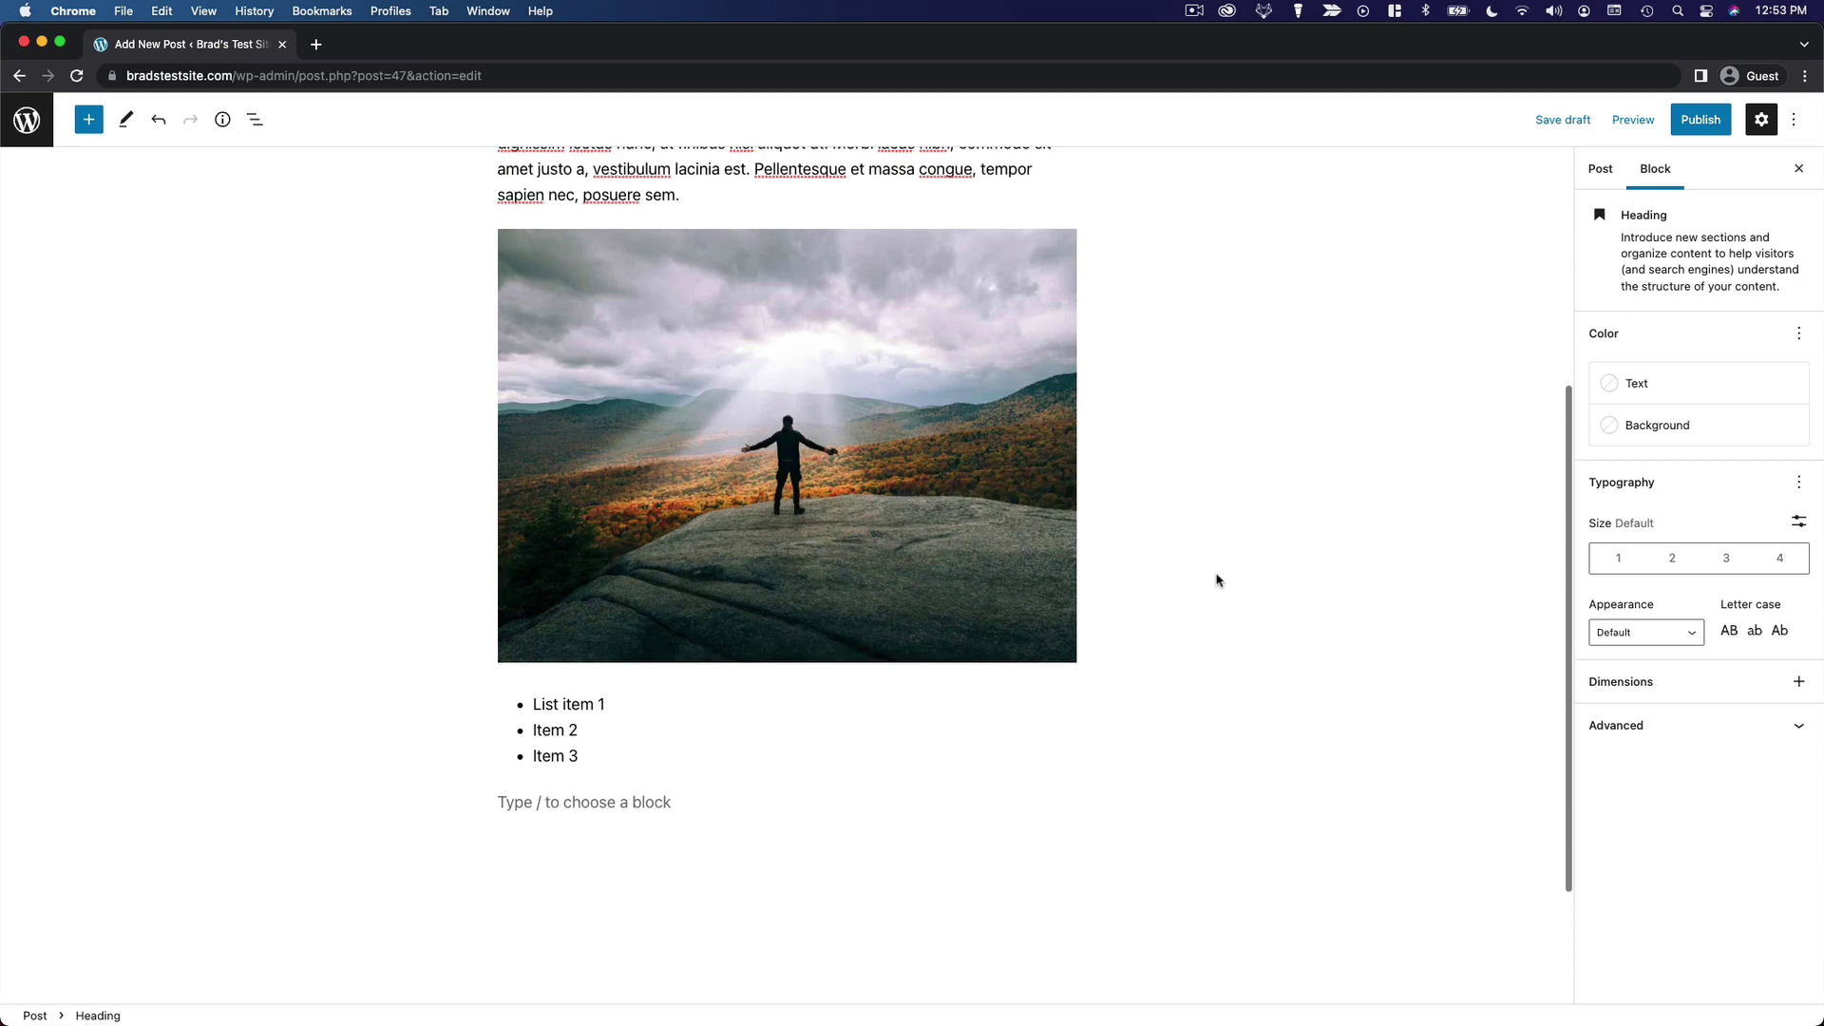
left_click(860, 499)
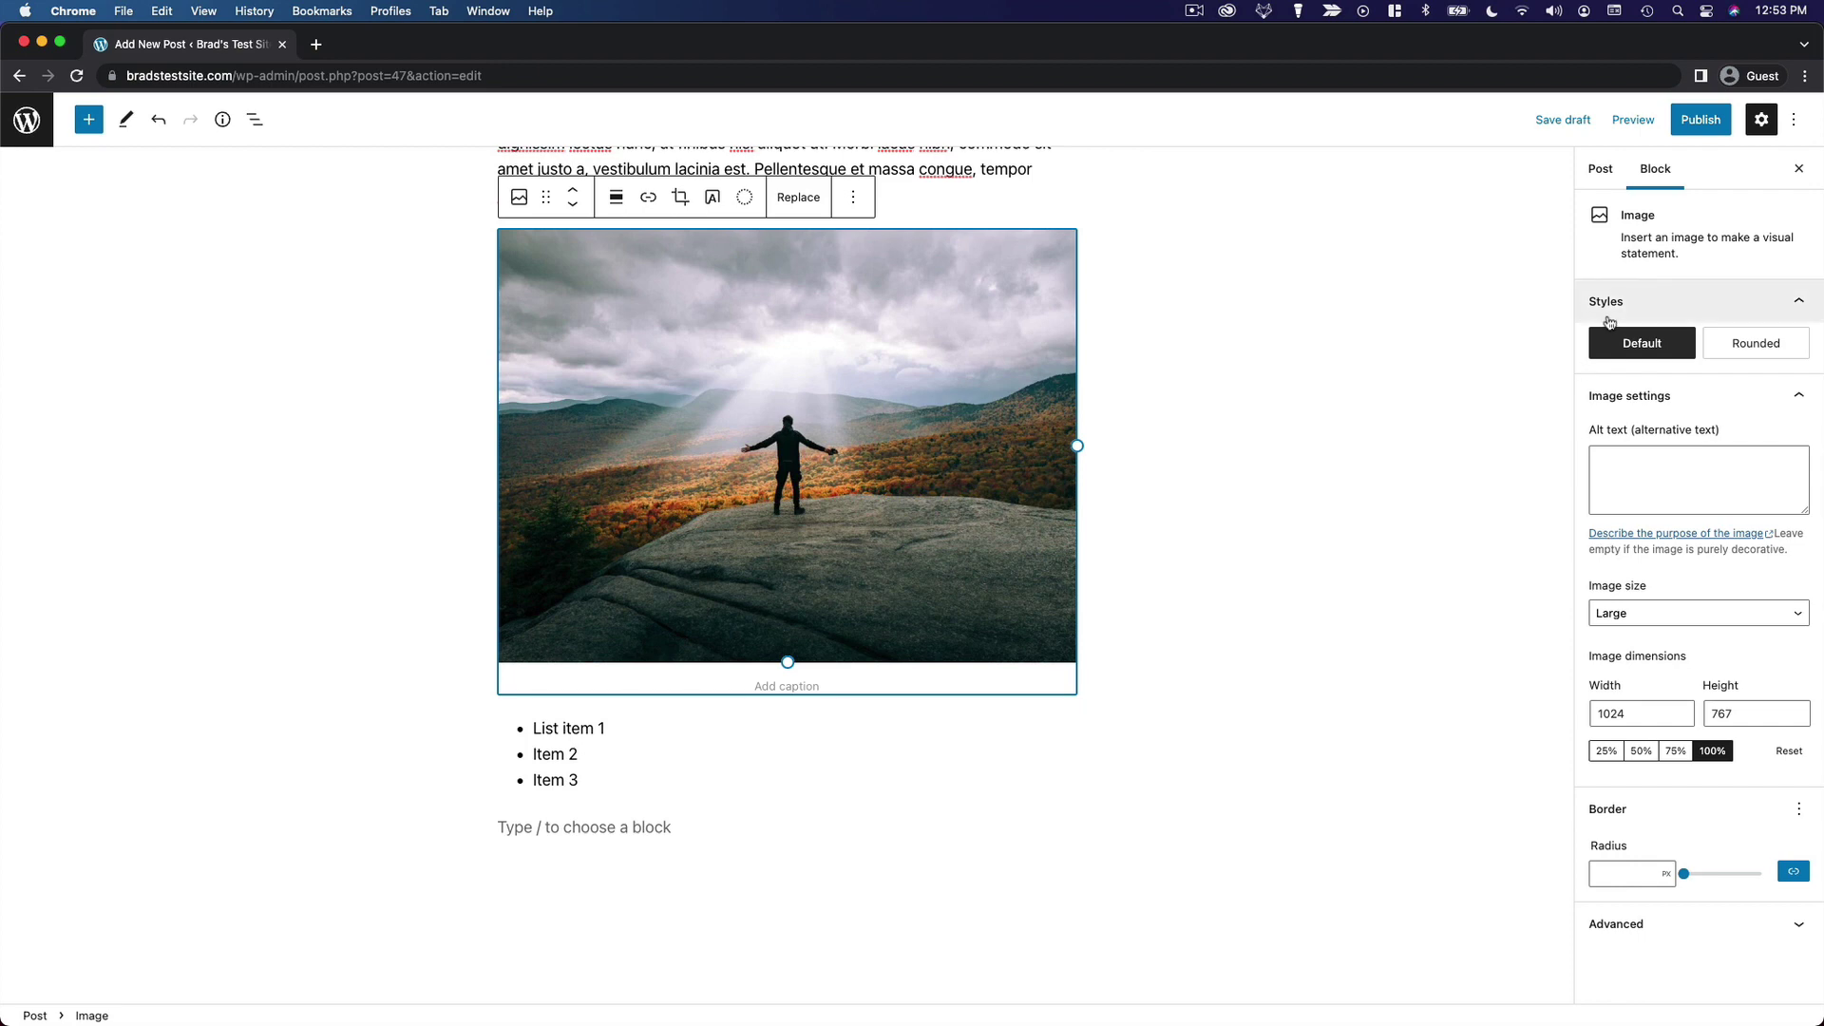
left_click(1745, 338)
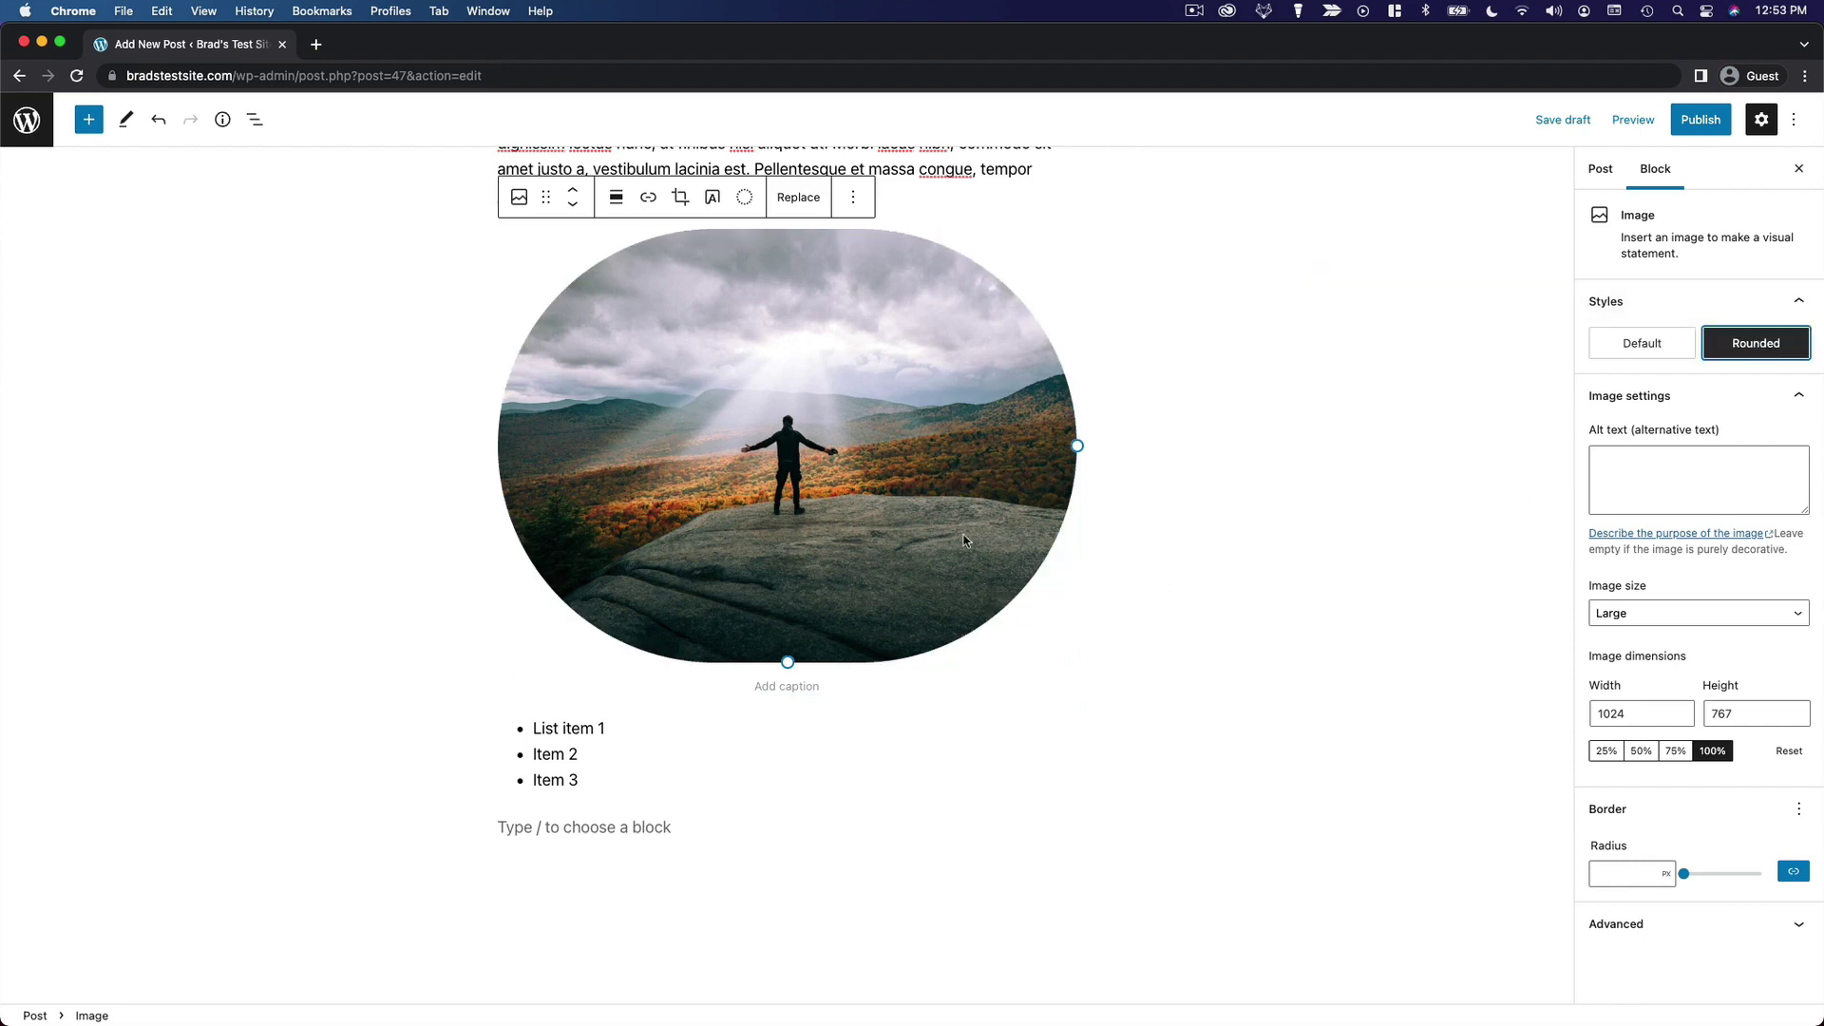
left_click(1641, 344)
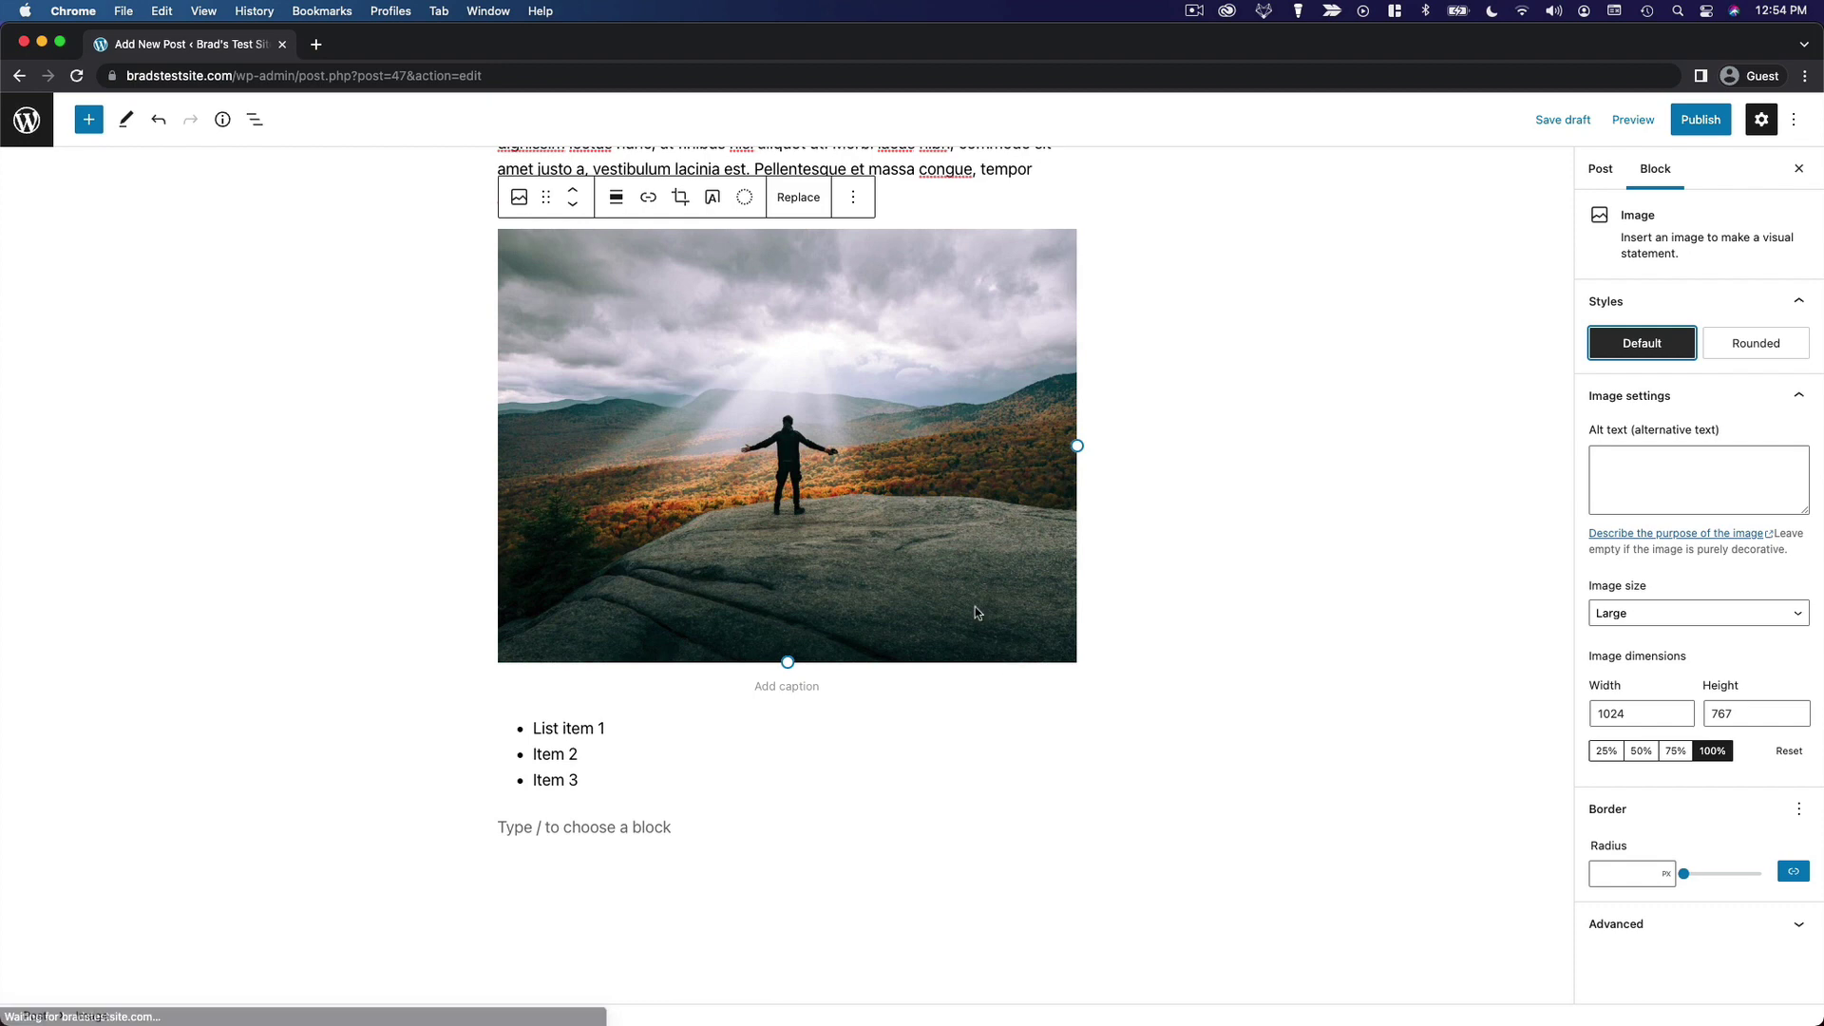
left_click(794, 351)
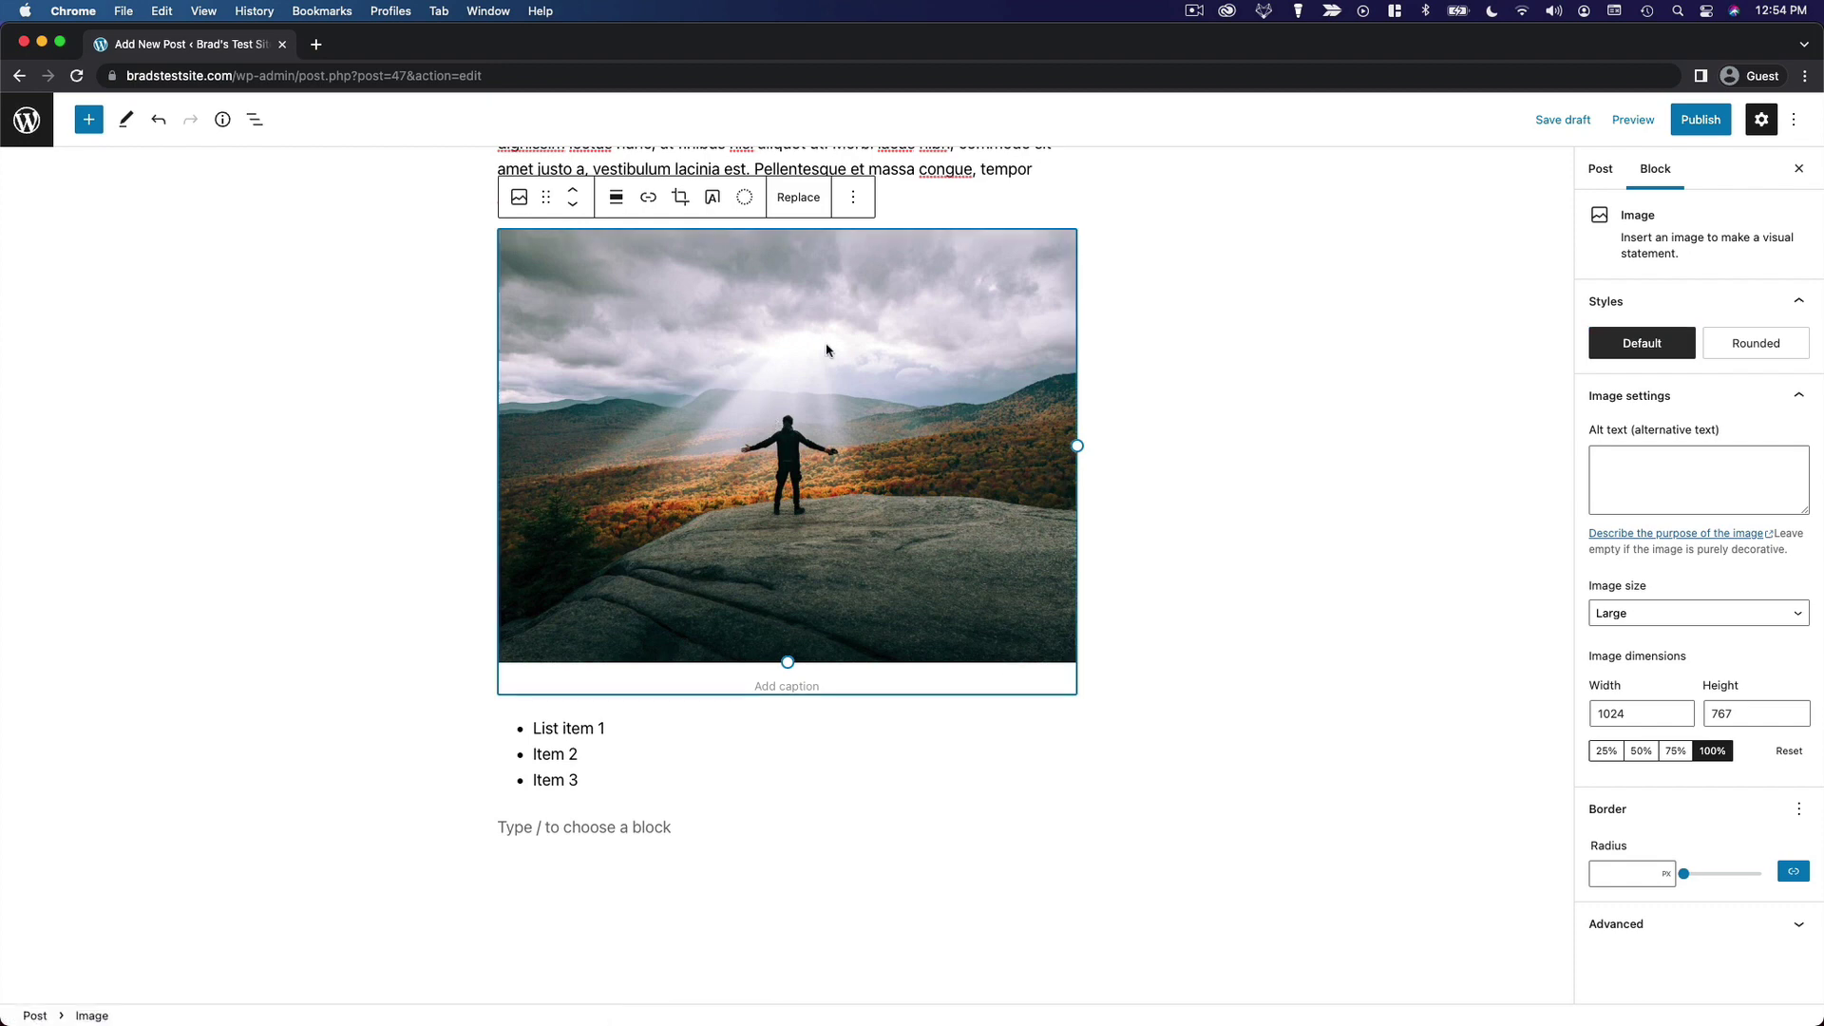
scroll(1220, 748, "up", 1)
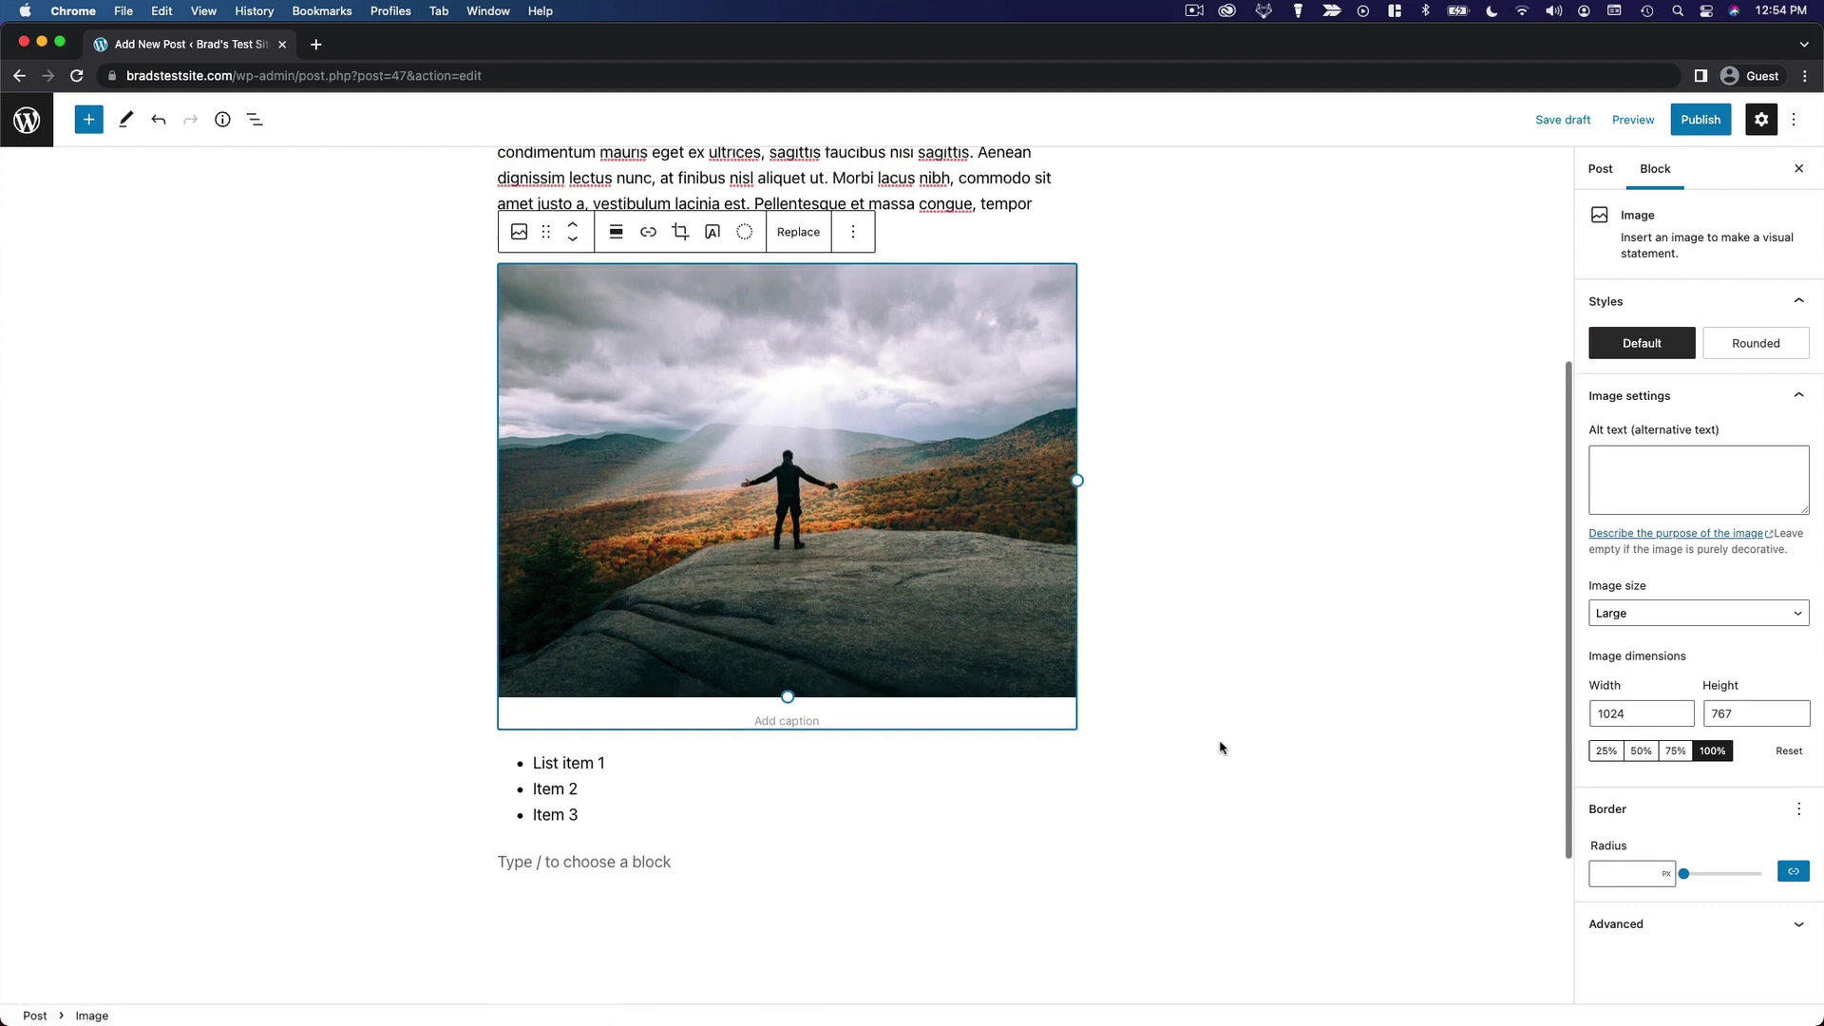
- Open the full block library for the empty block below the list and switch to Patterns
left_click(744, 843)
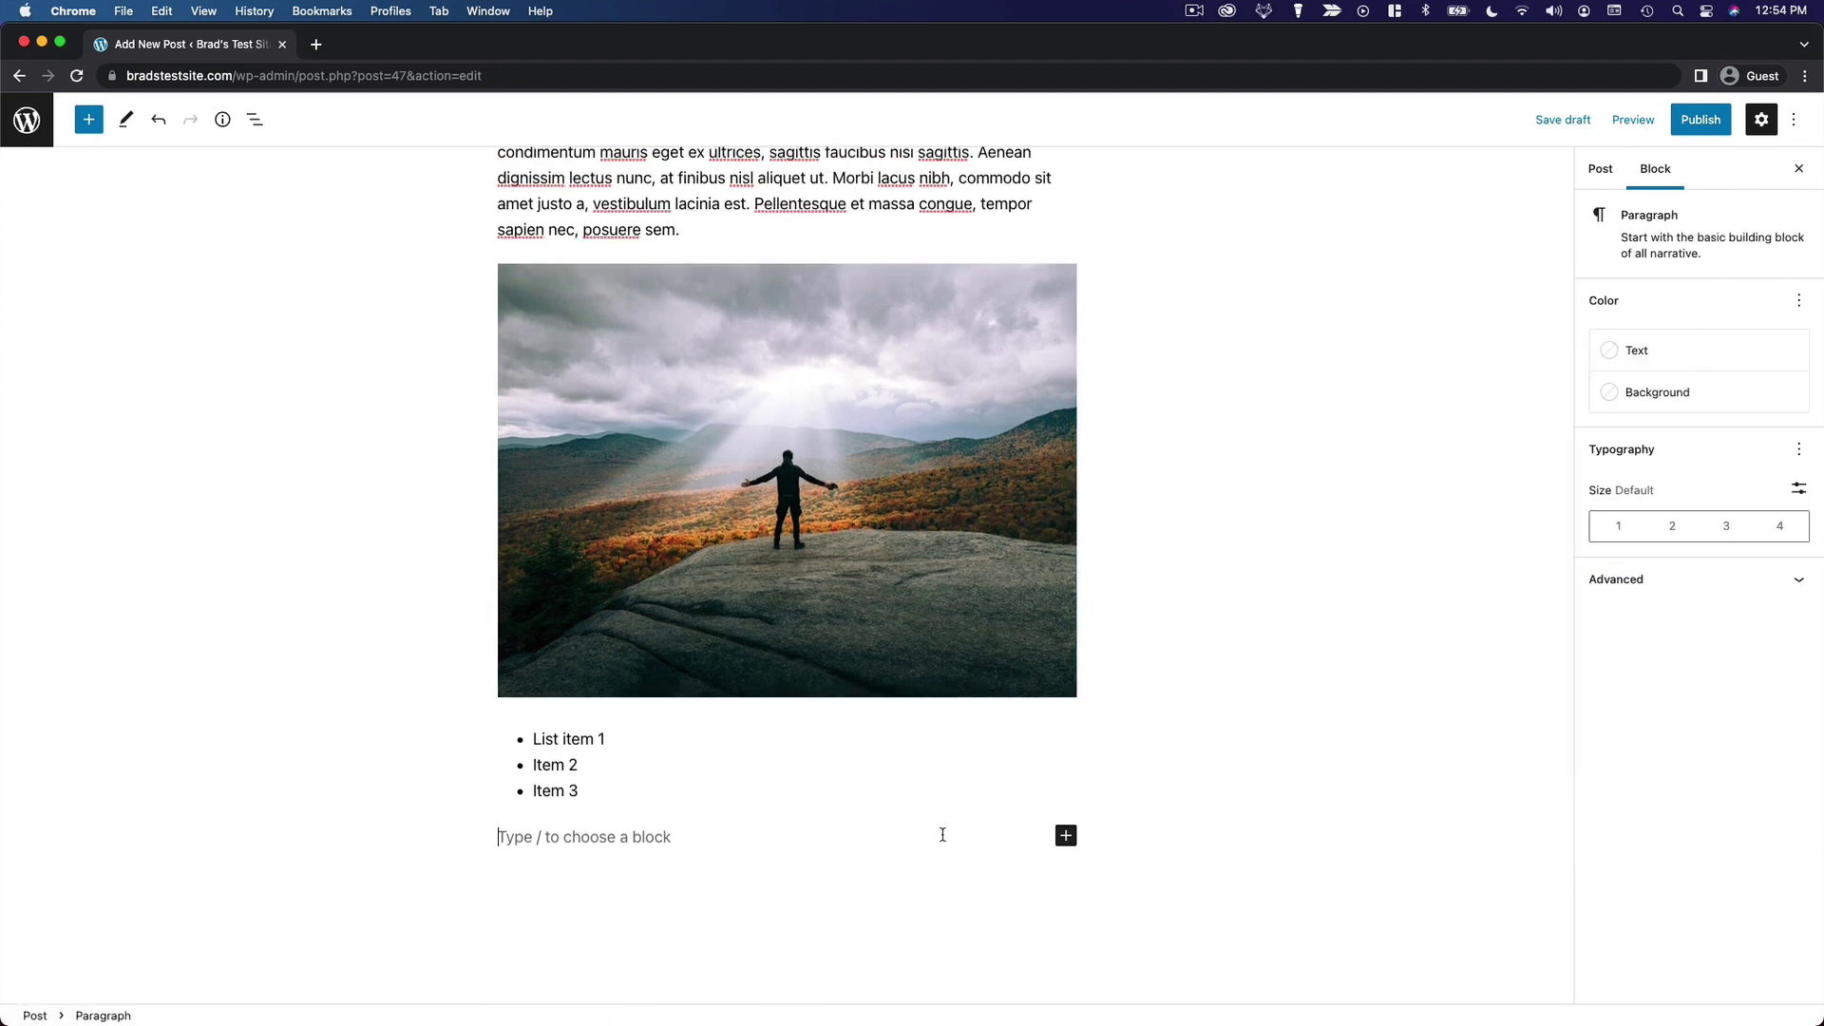
left_click(1066, 840)
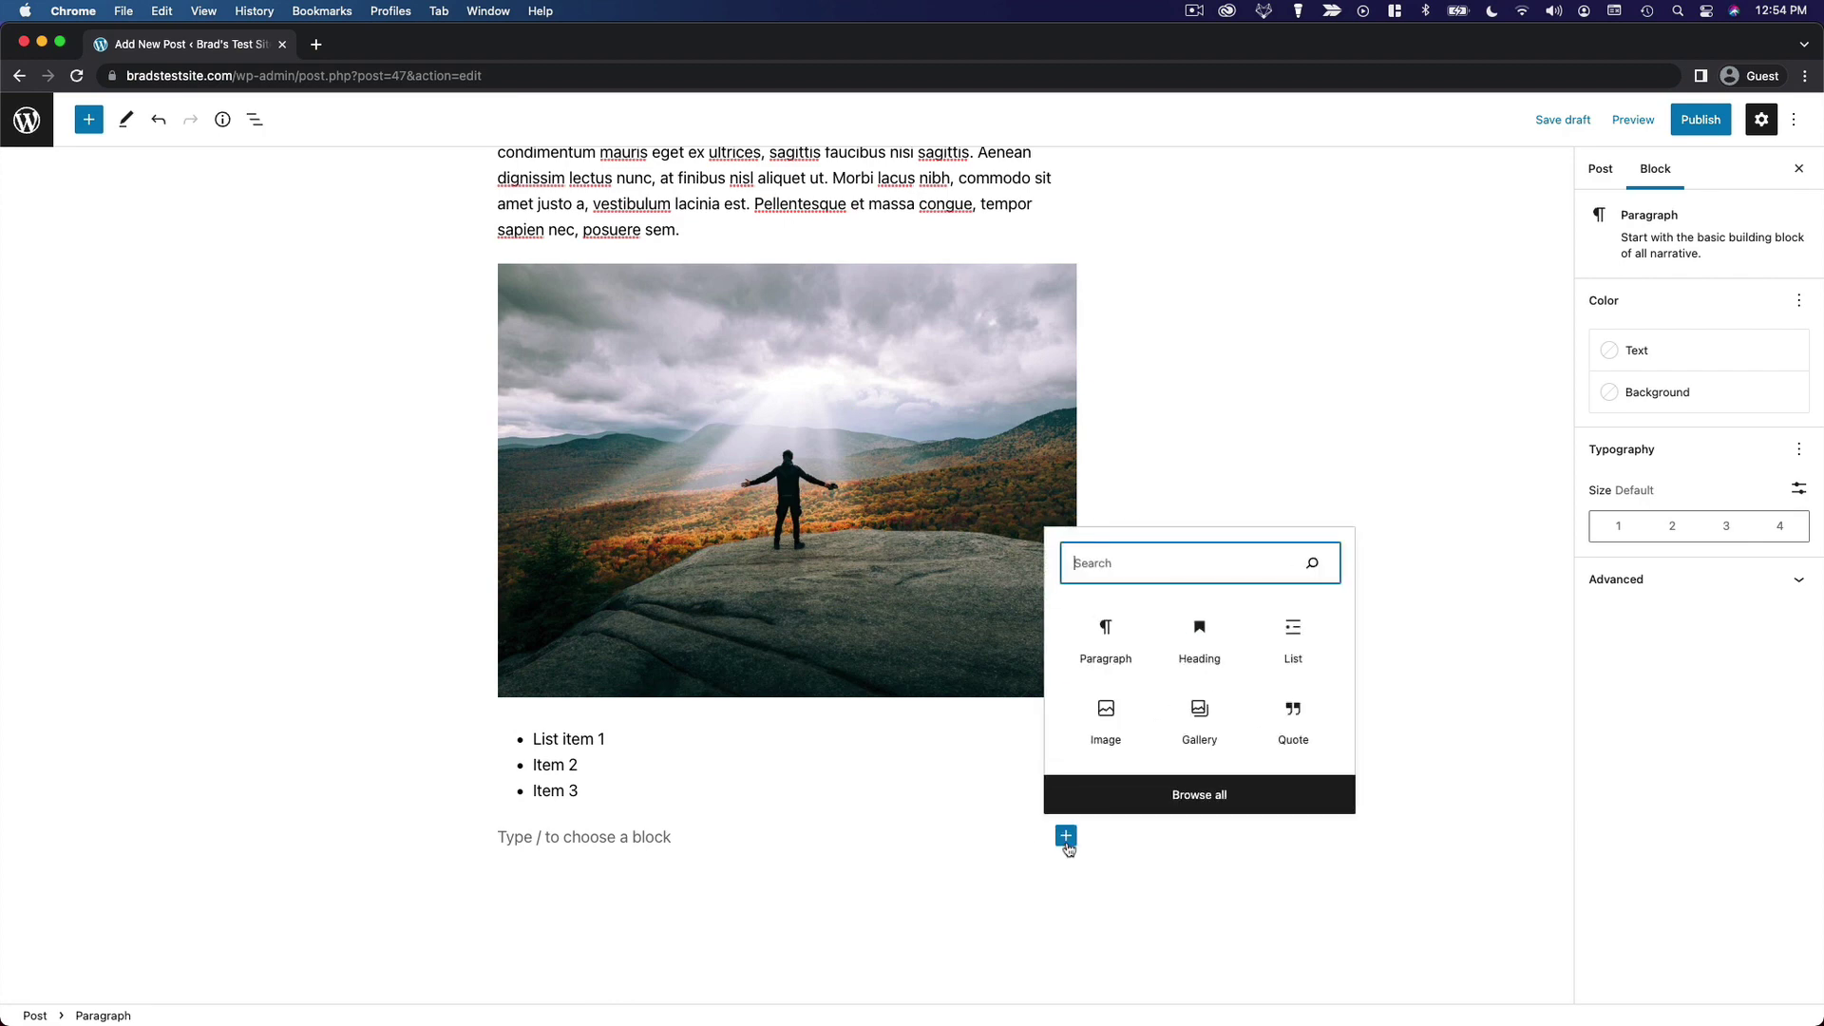
left_click(1222, 797)
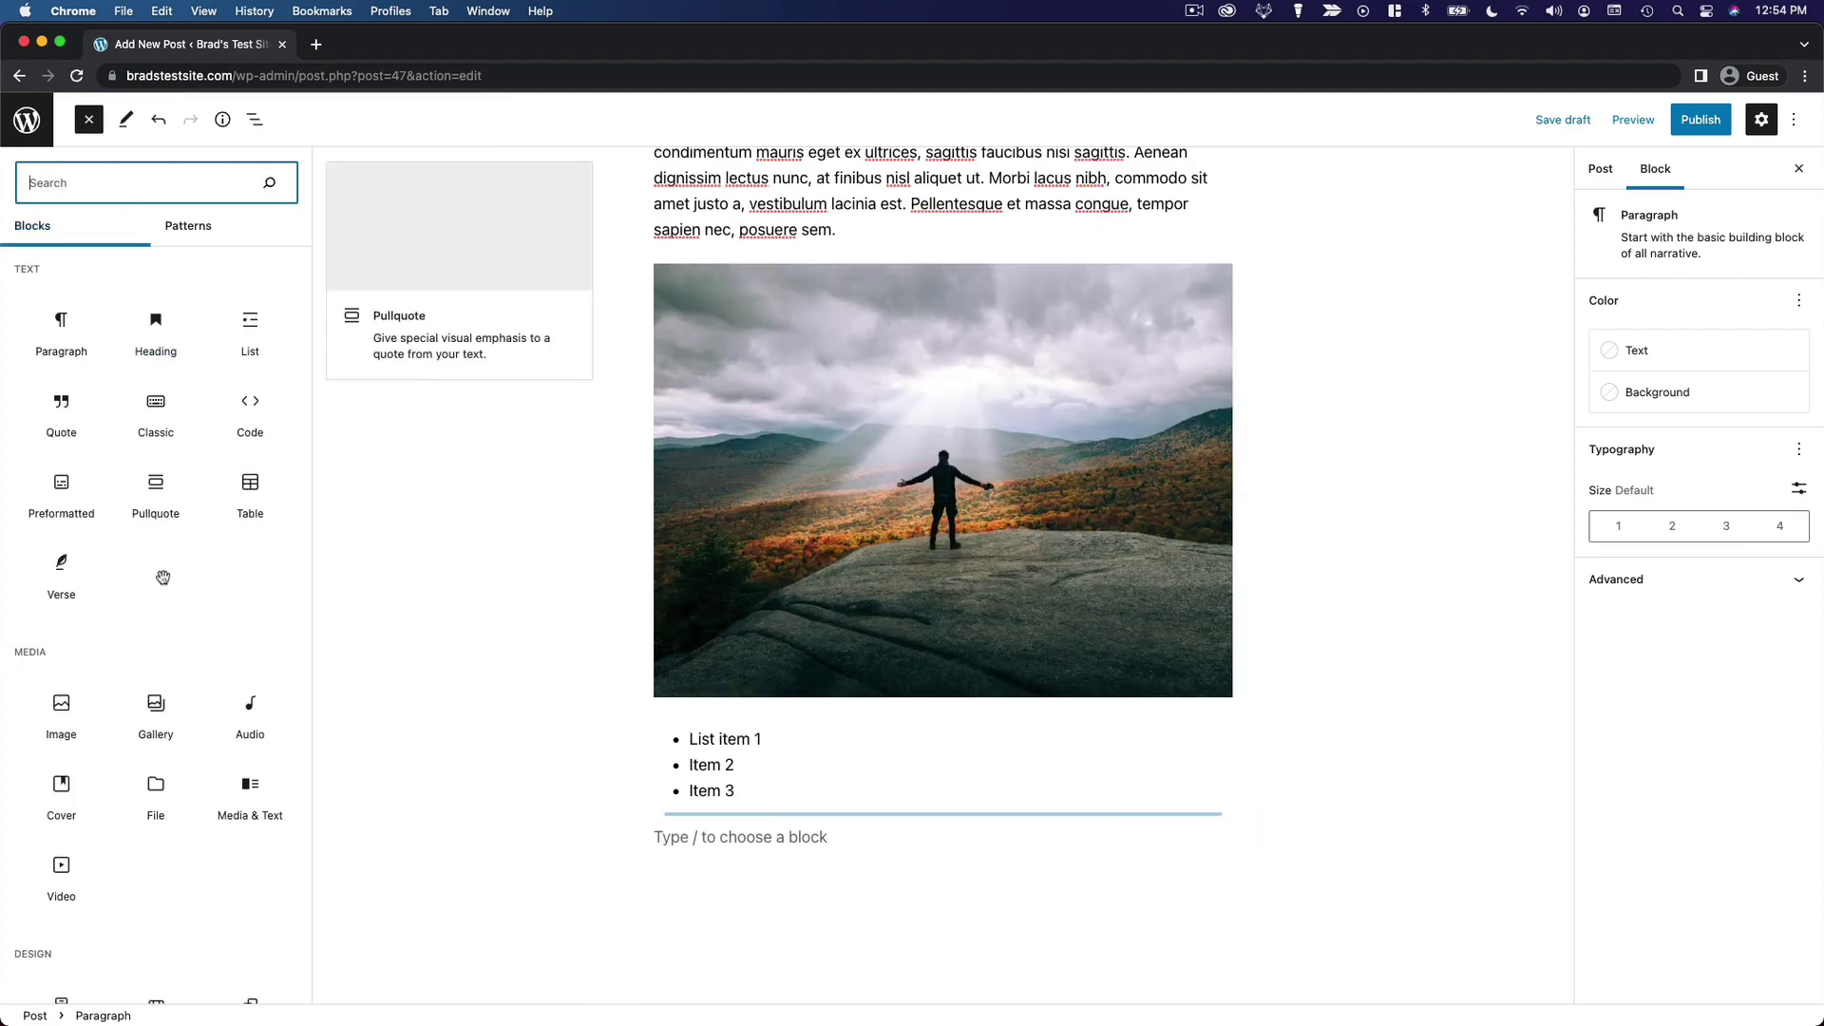
left_click(195, 228)
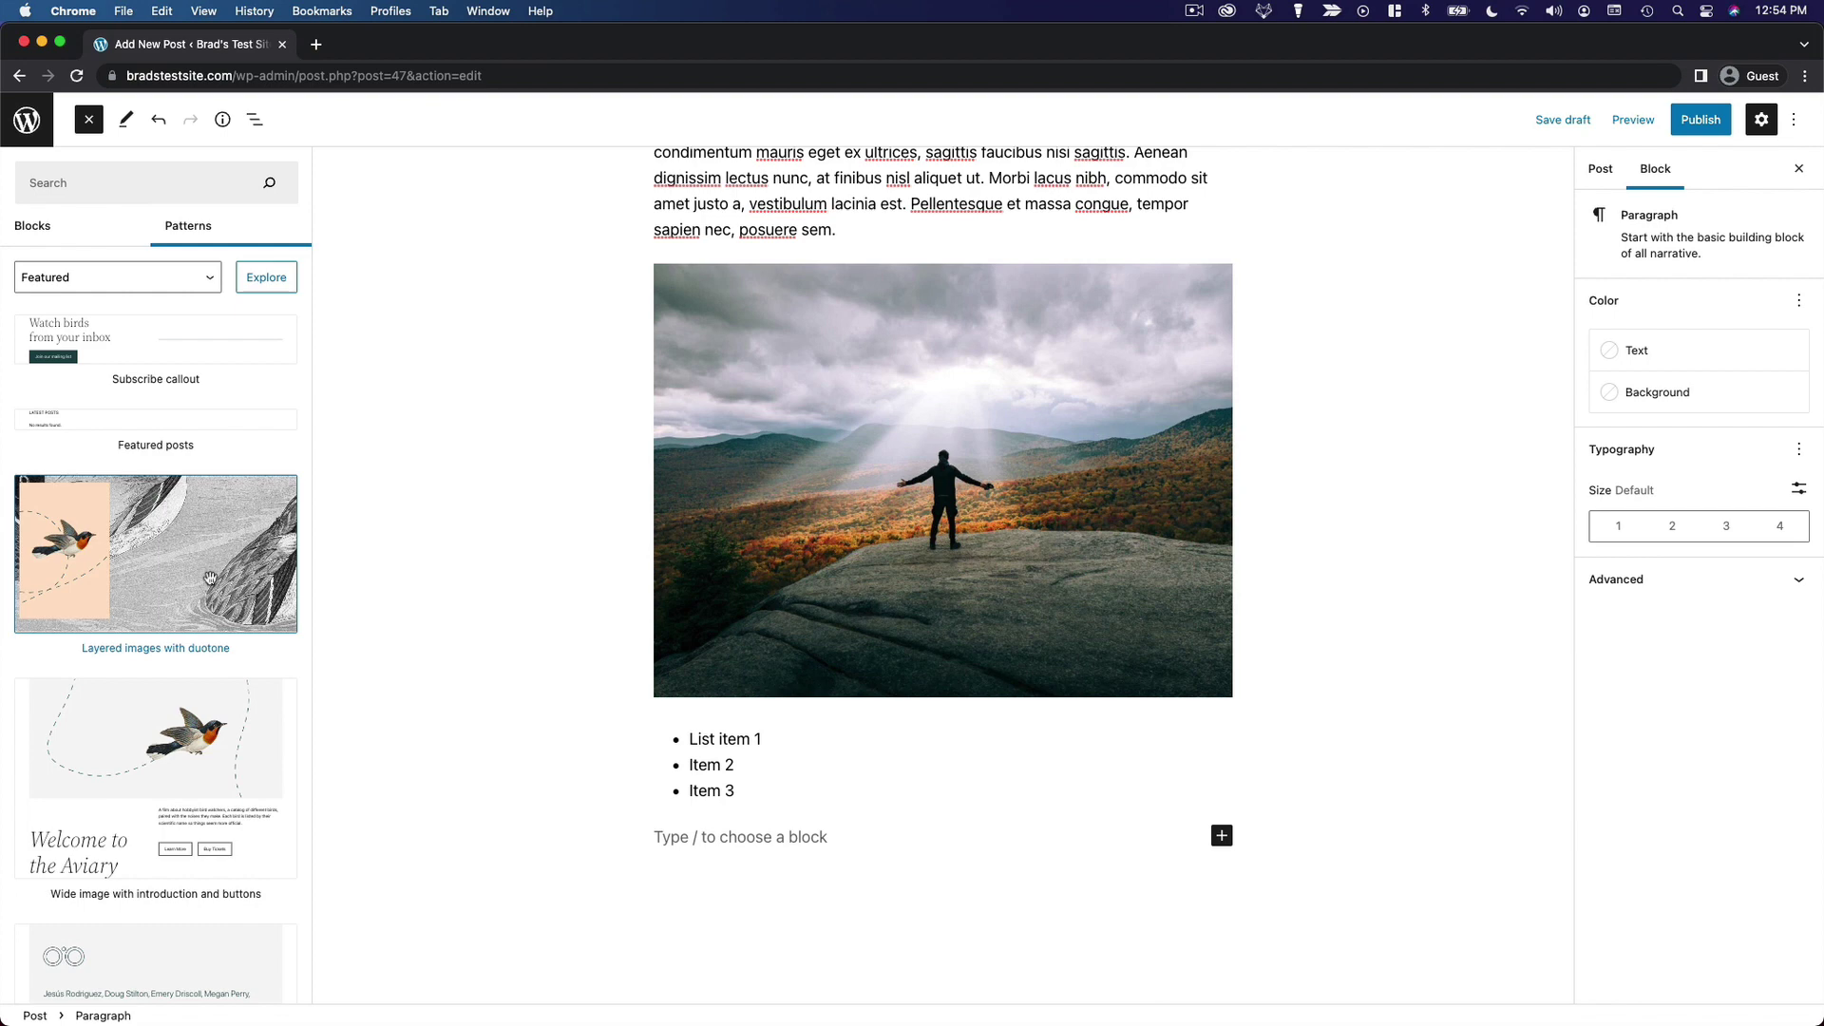
- Scroll through the Featured patterns until the Pricing table layout appears
scroll(227, 694, "down", 10)
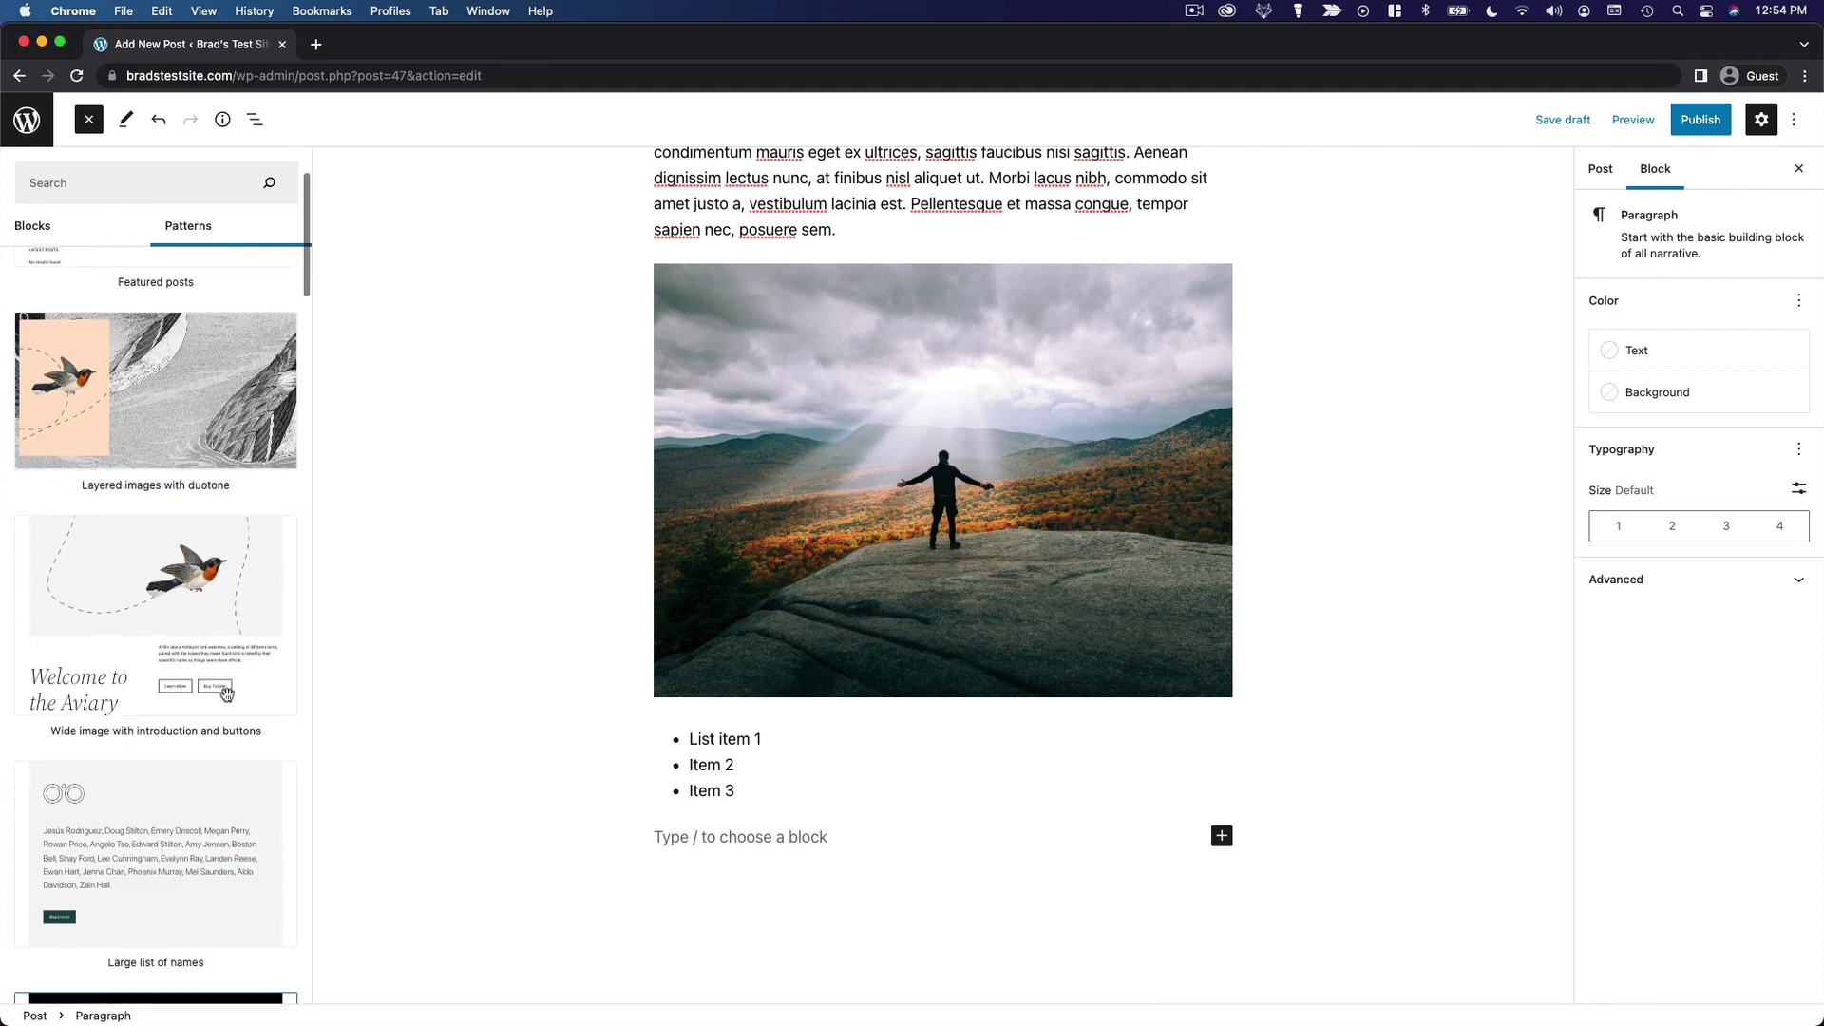
scroll(228, 701, "down", 12)
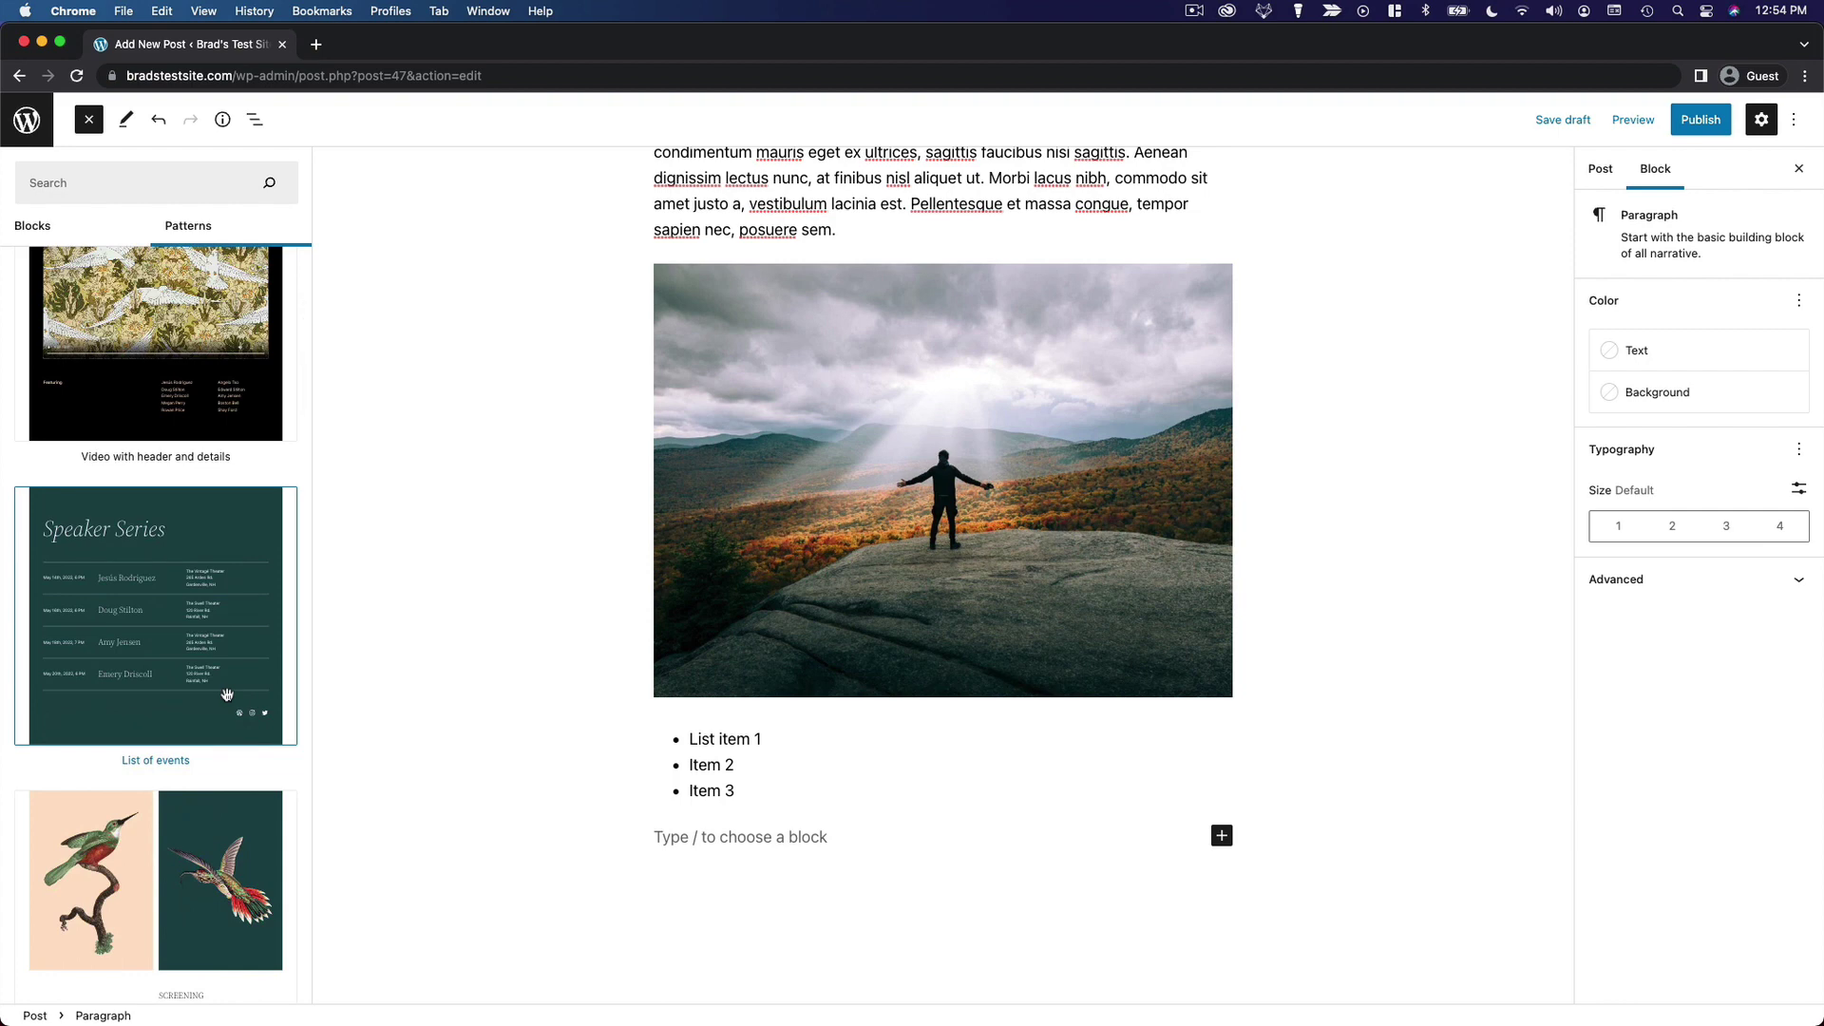
scroll(227, 695, "down", 7)
scroll(227, 694, "up", 17)
scroll(227, 694, "up", 10)
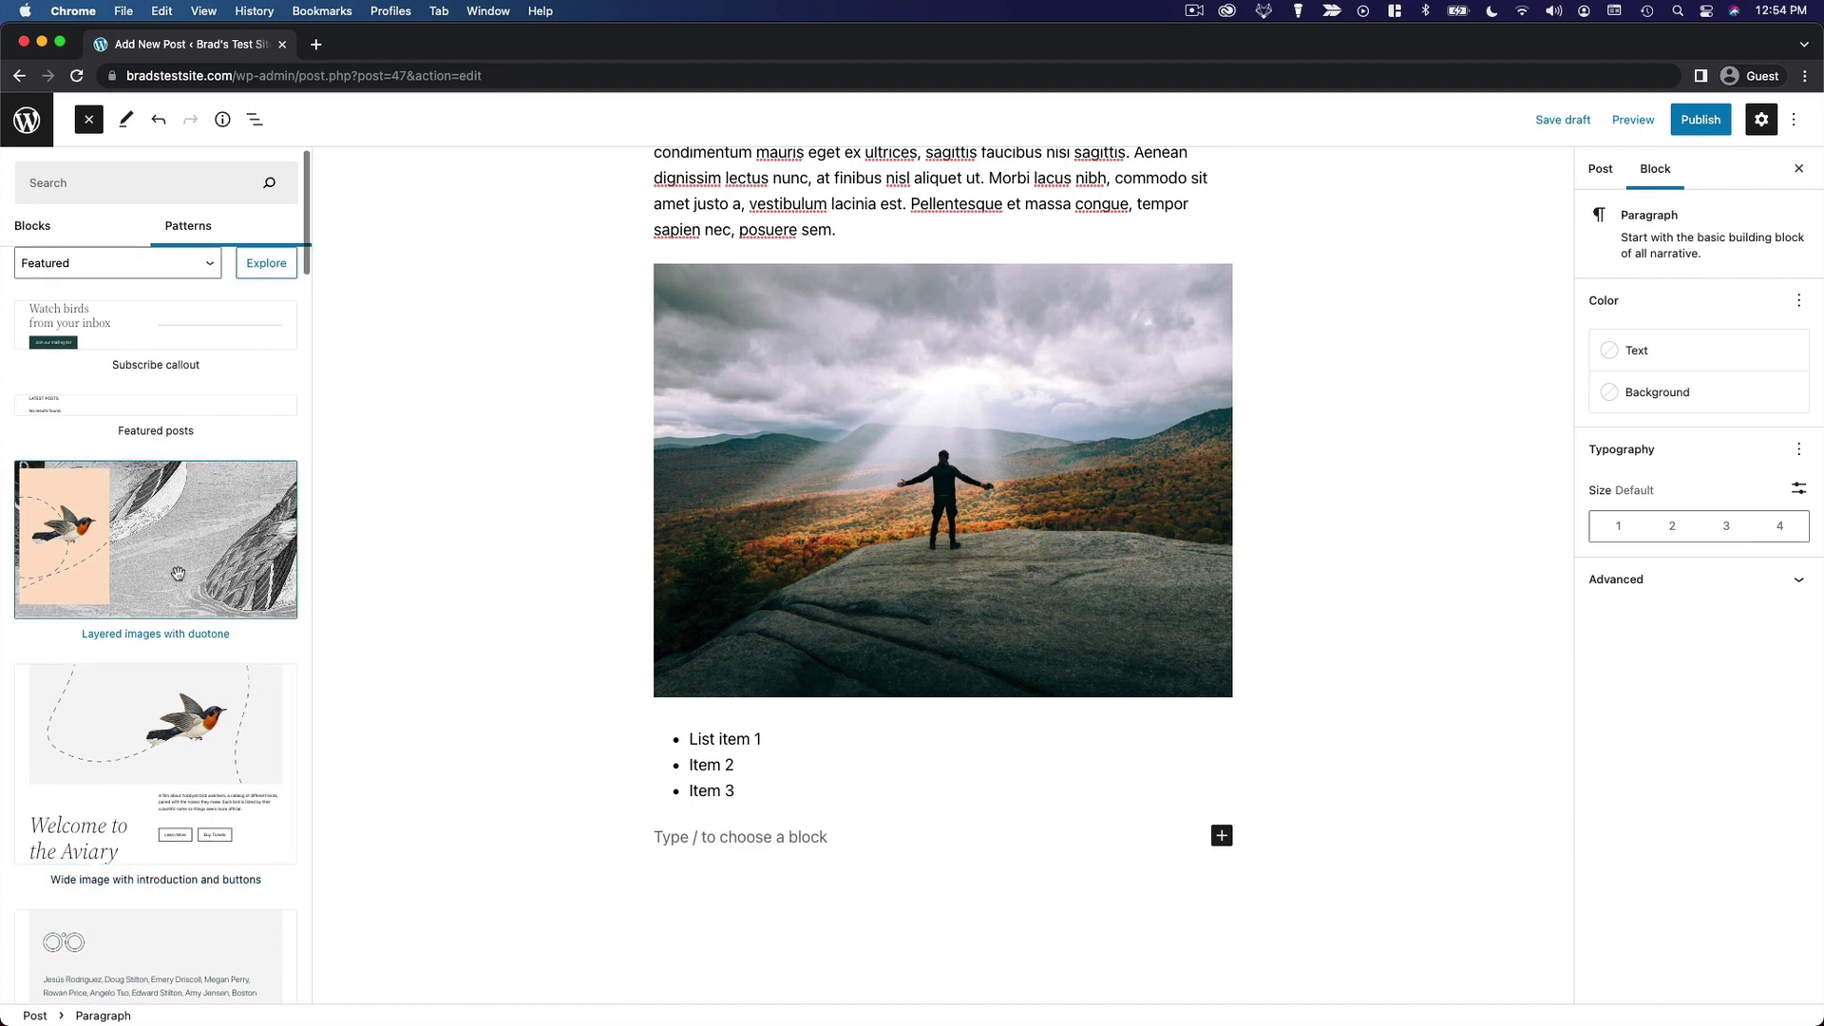
scroll(171, 617, "down", 2)
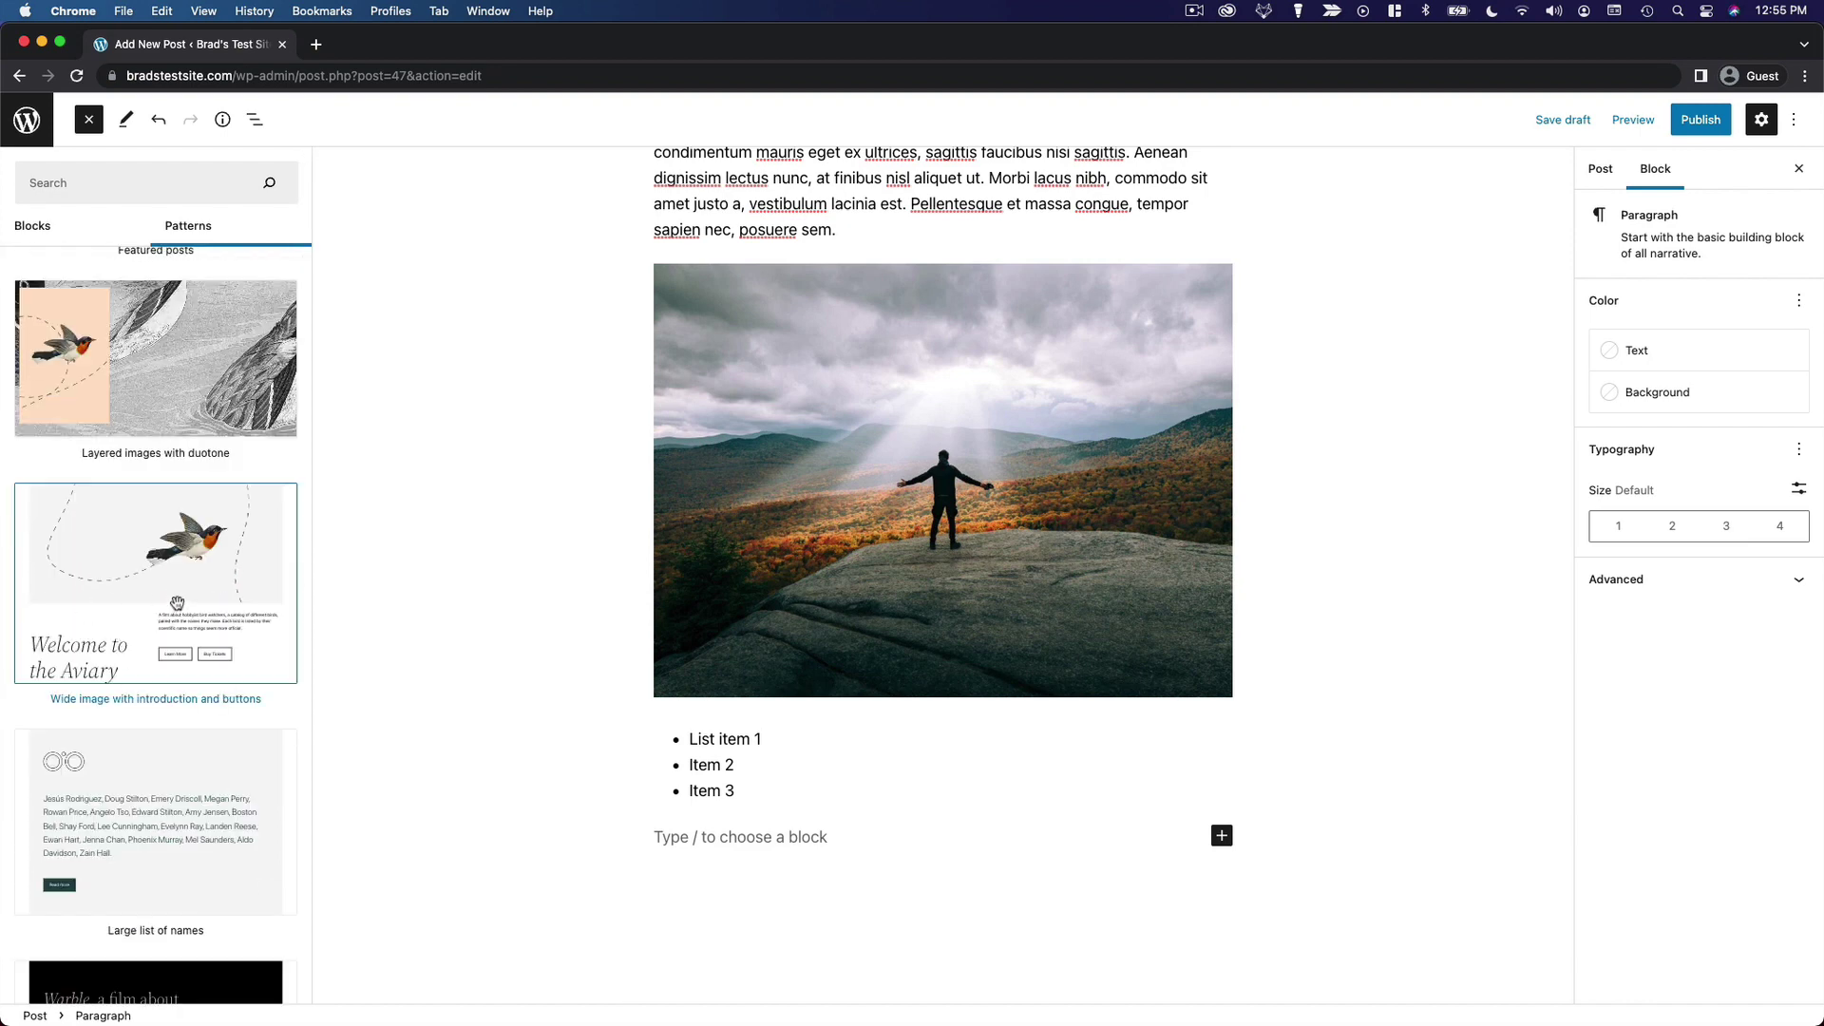
scroll(152, 617, "down", 4)
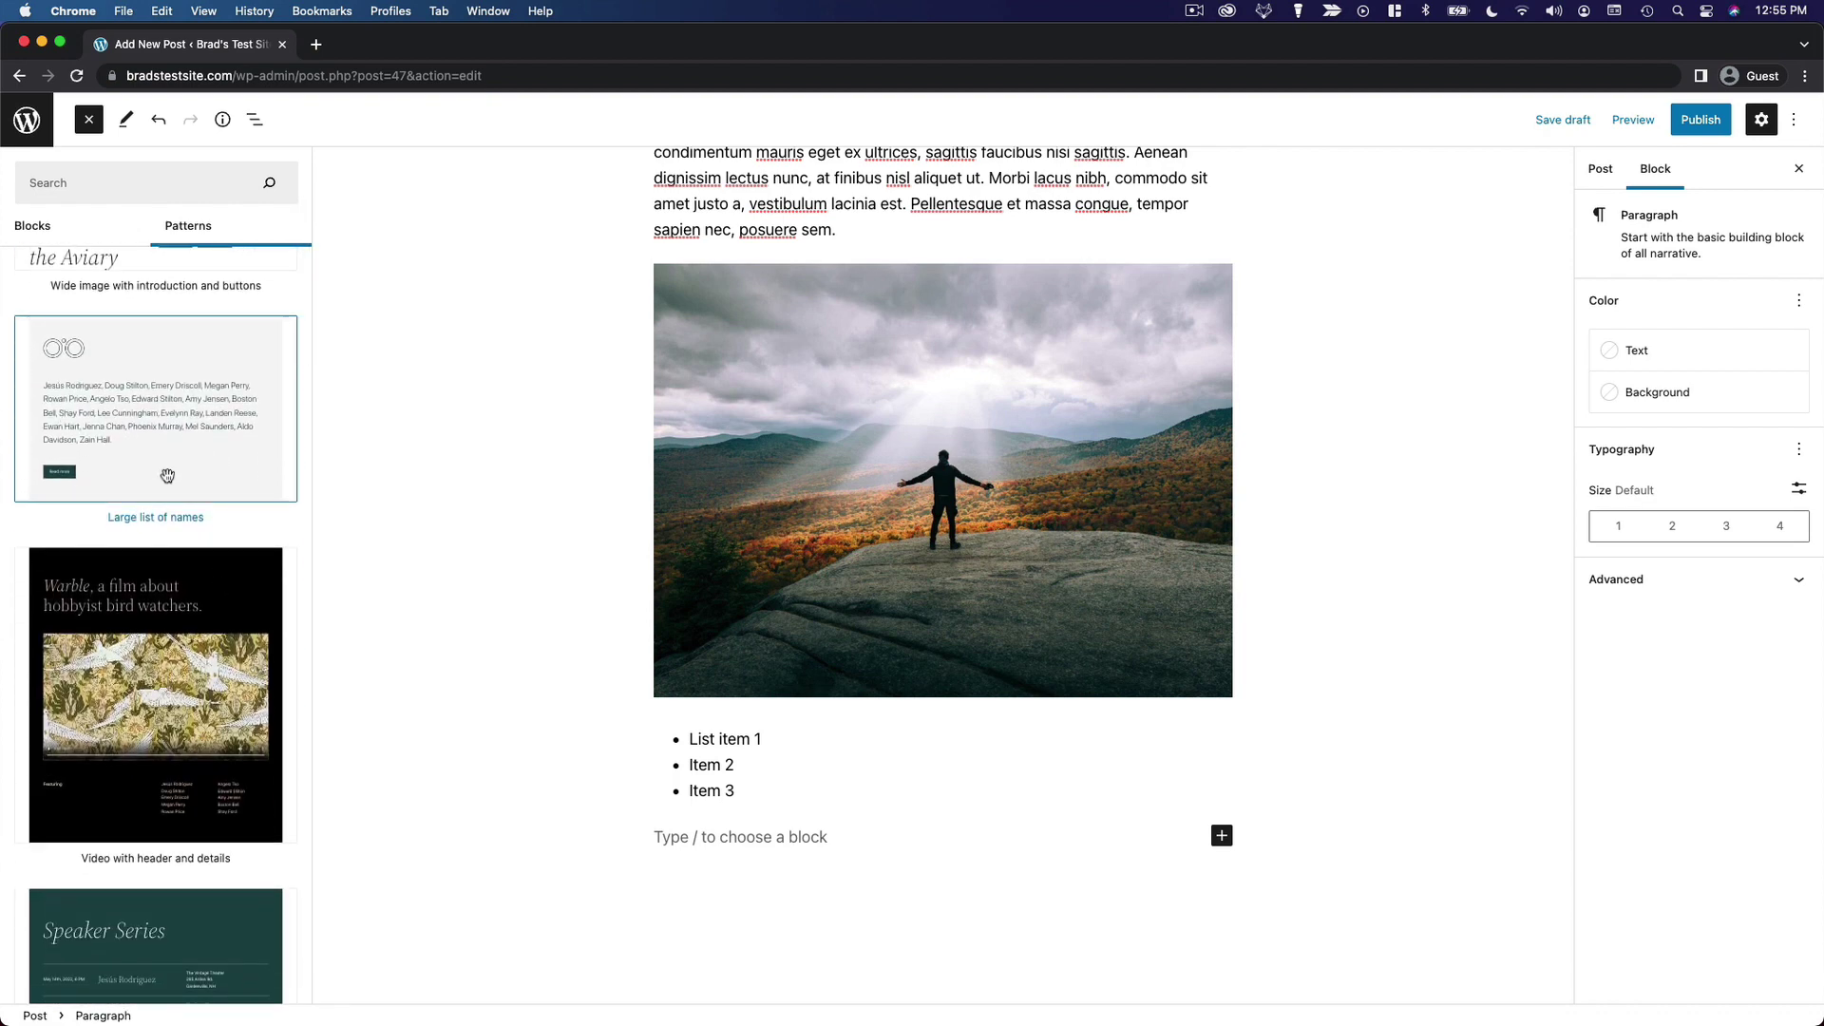
scroll(168, 475, "down", 2)
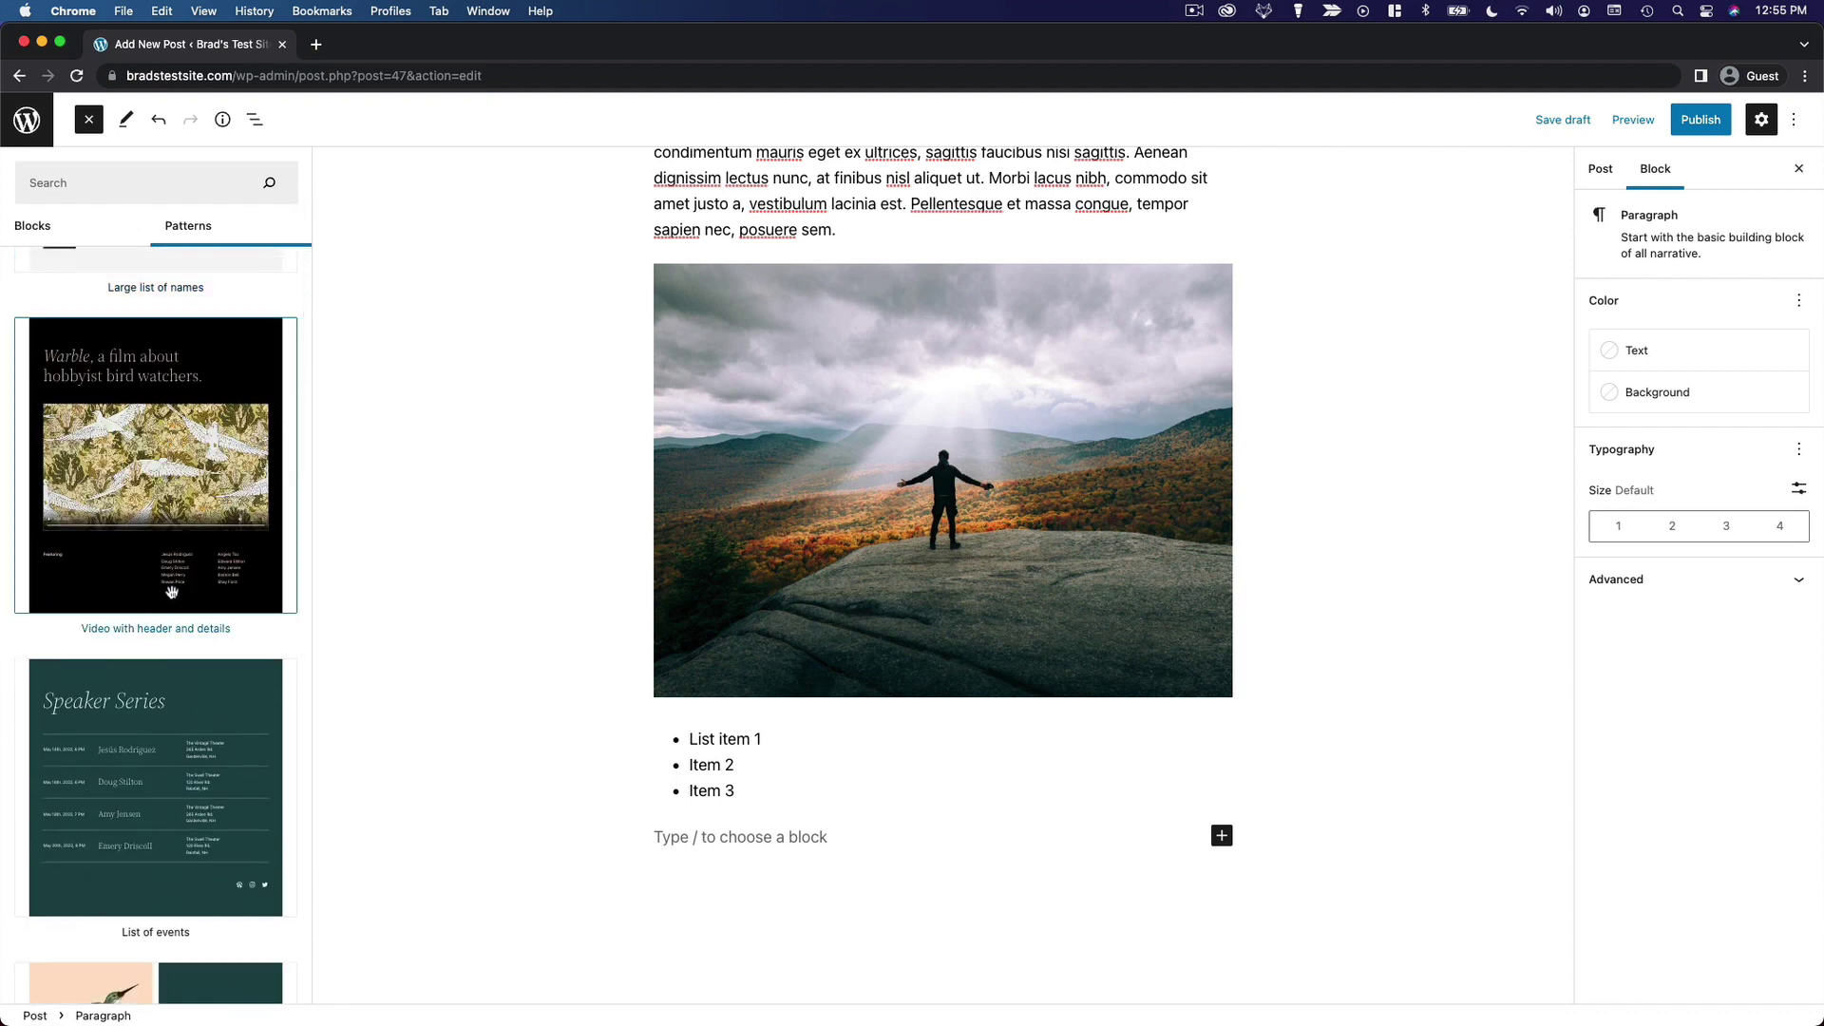
scroll(172, 592, "down", 3)
scroll(183, 614, "down", 4)
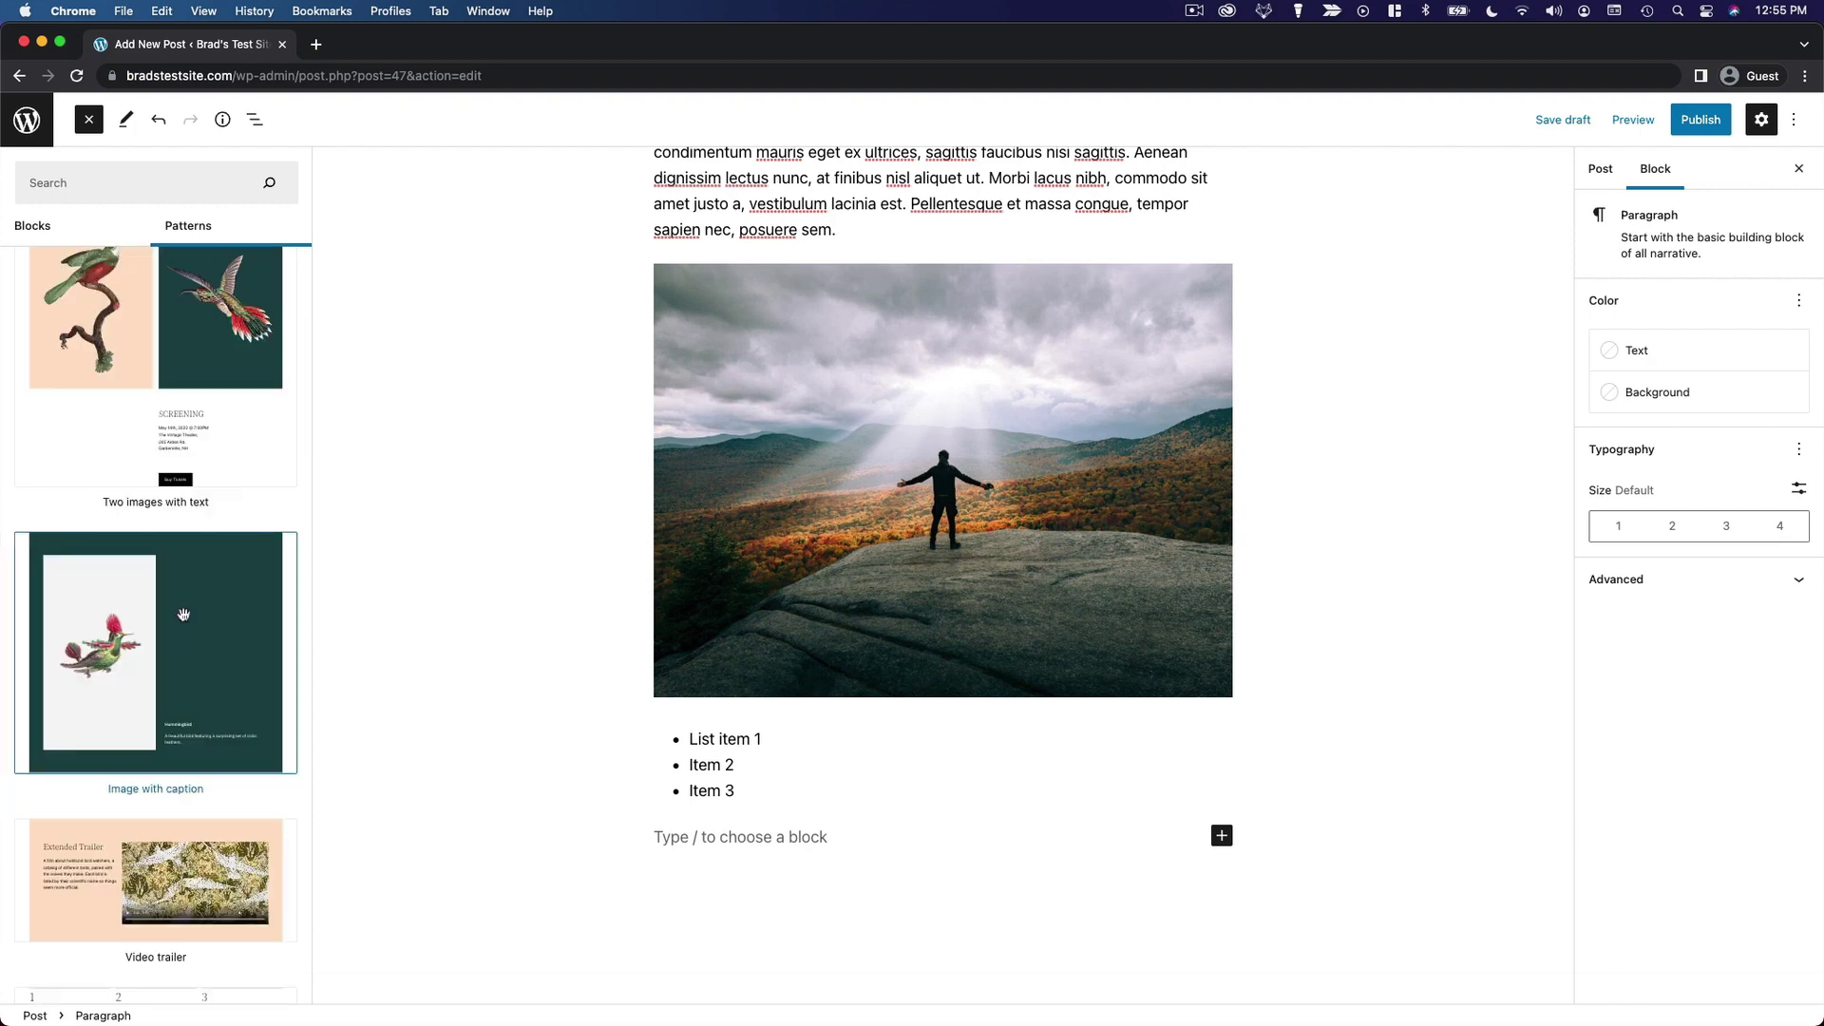
scroll(183, 614, "down", 10)
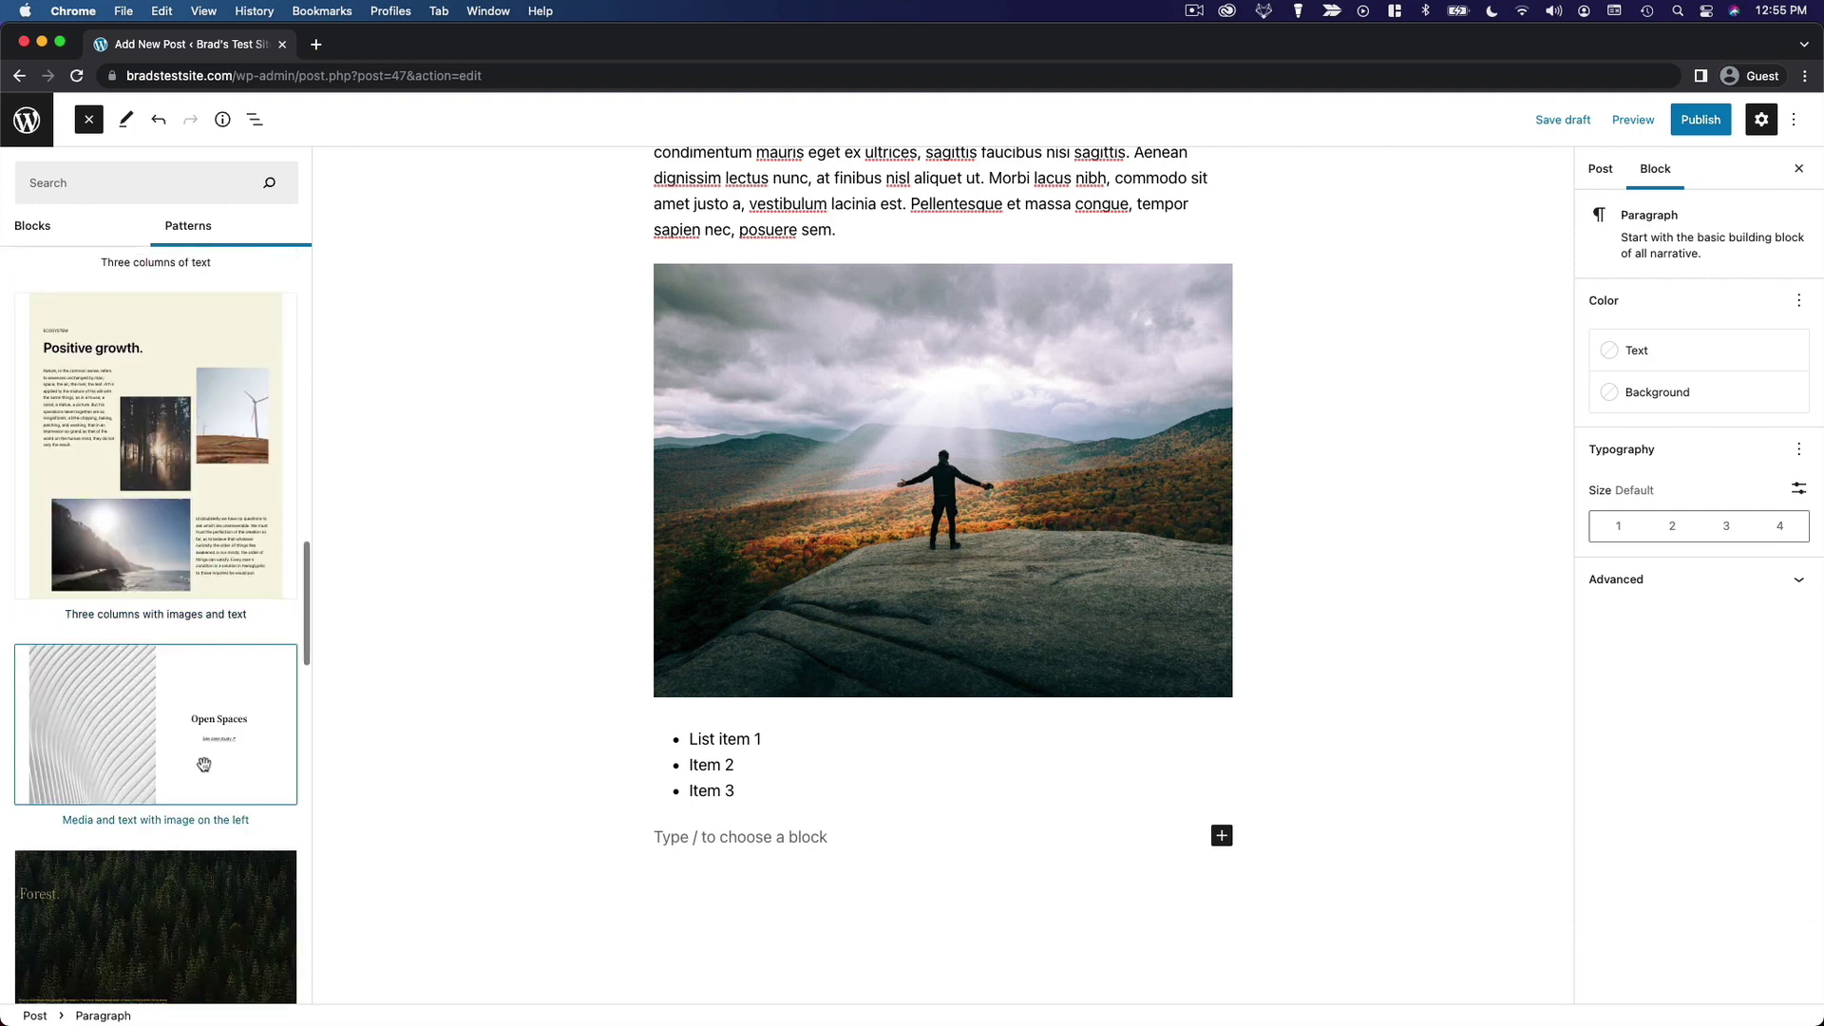
scroll(203, 765, "down", 10)
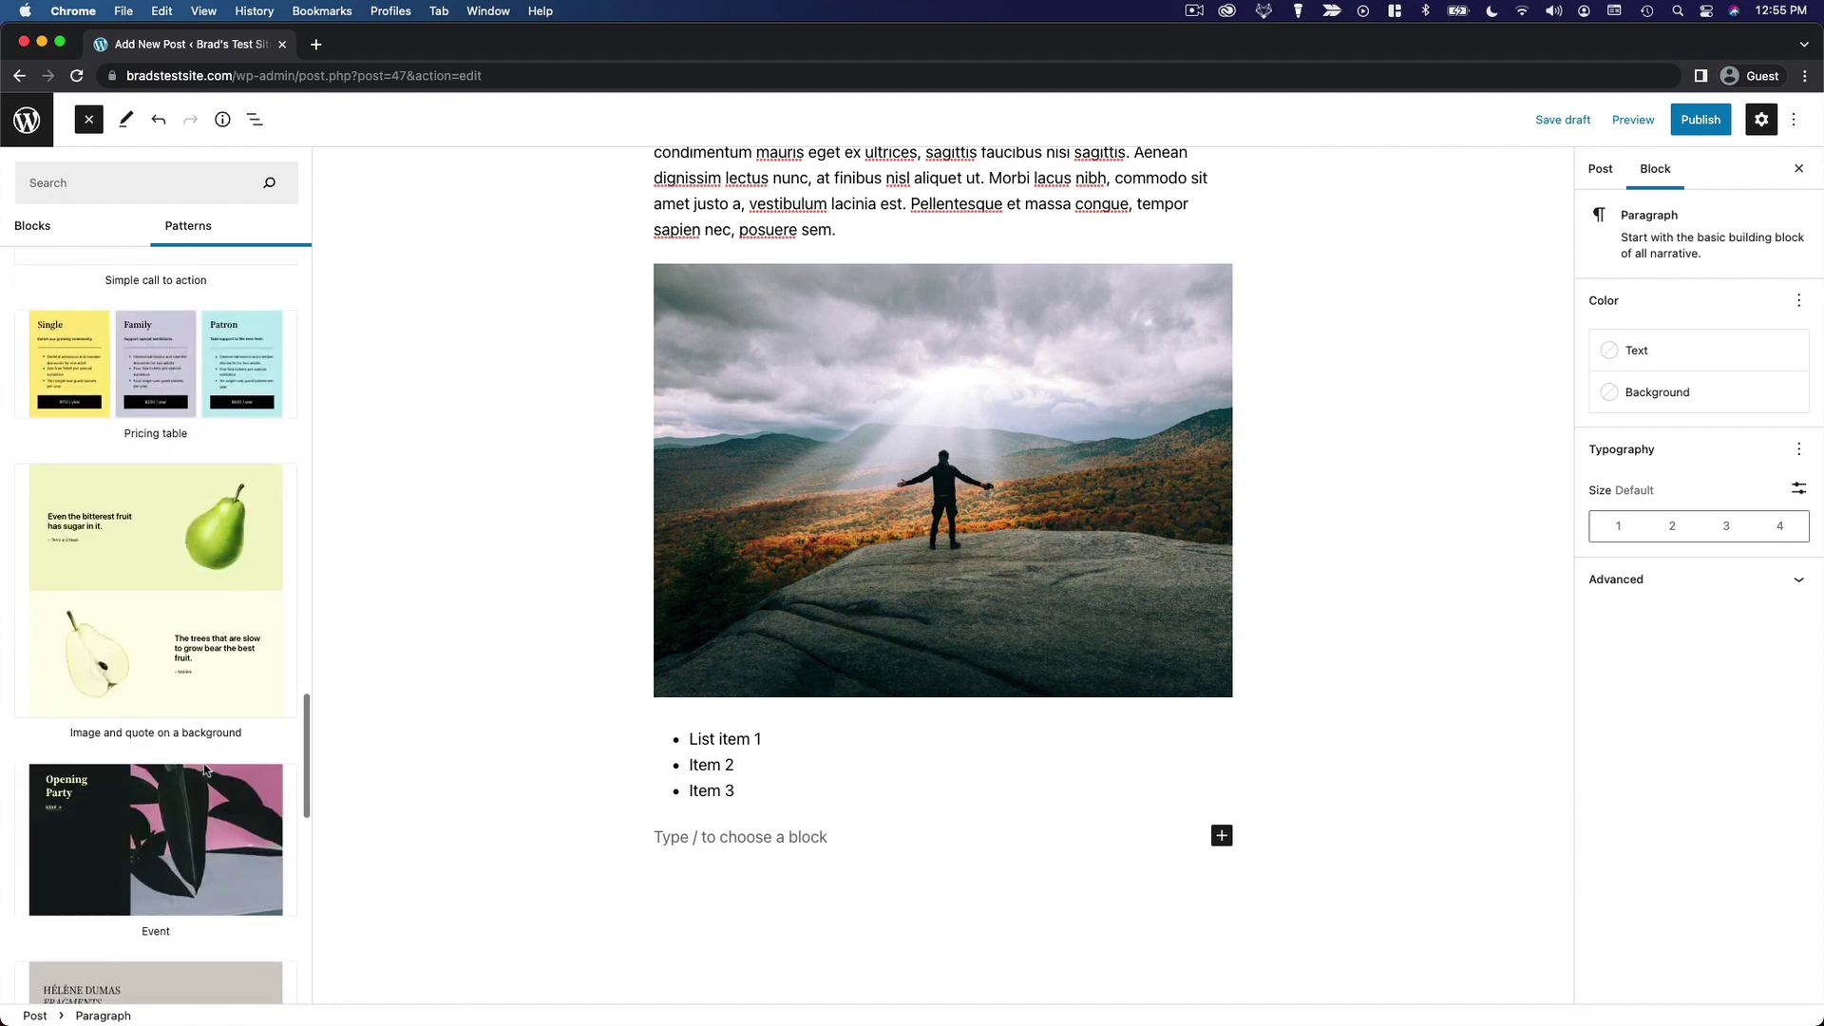
scroll(203, 769, "down", 3)
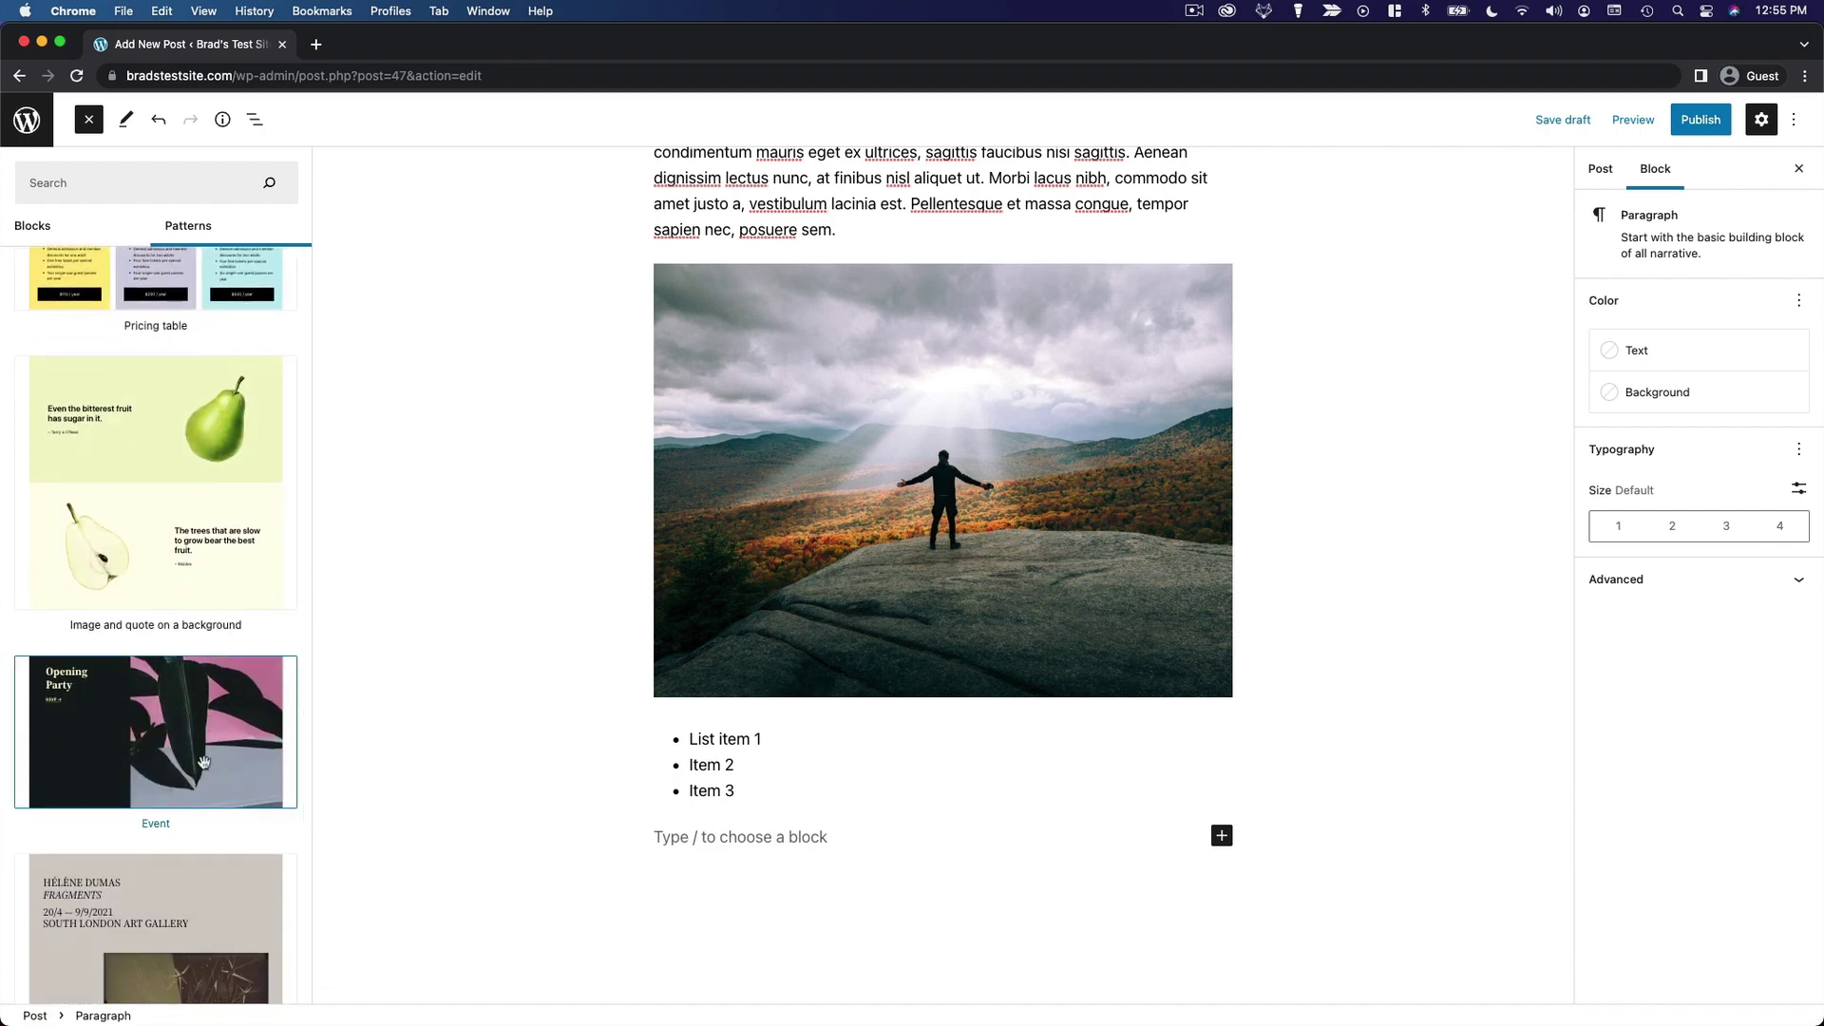
scroll(203, 763, "down", 5)
scroll(204, 763, "up", 12)
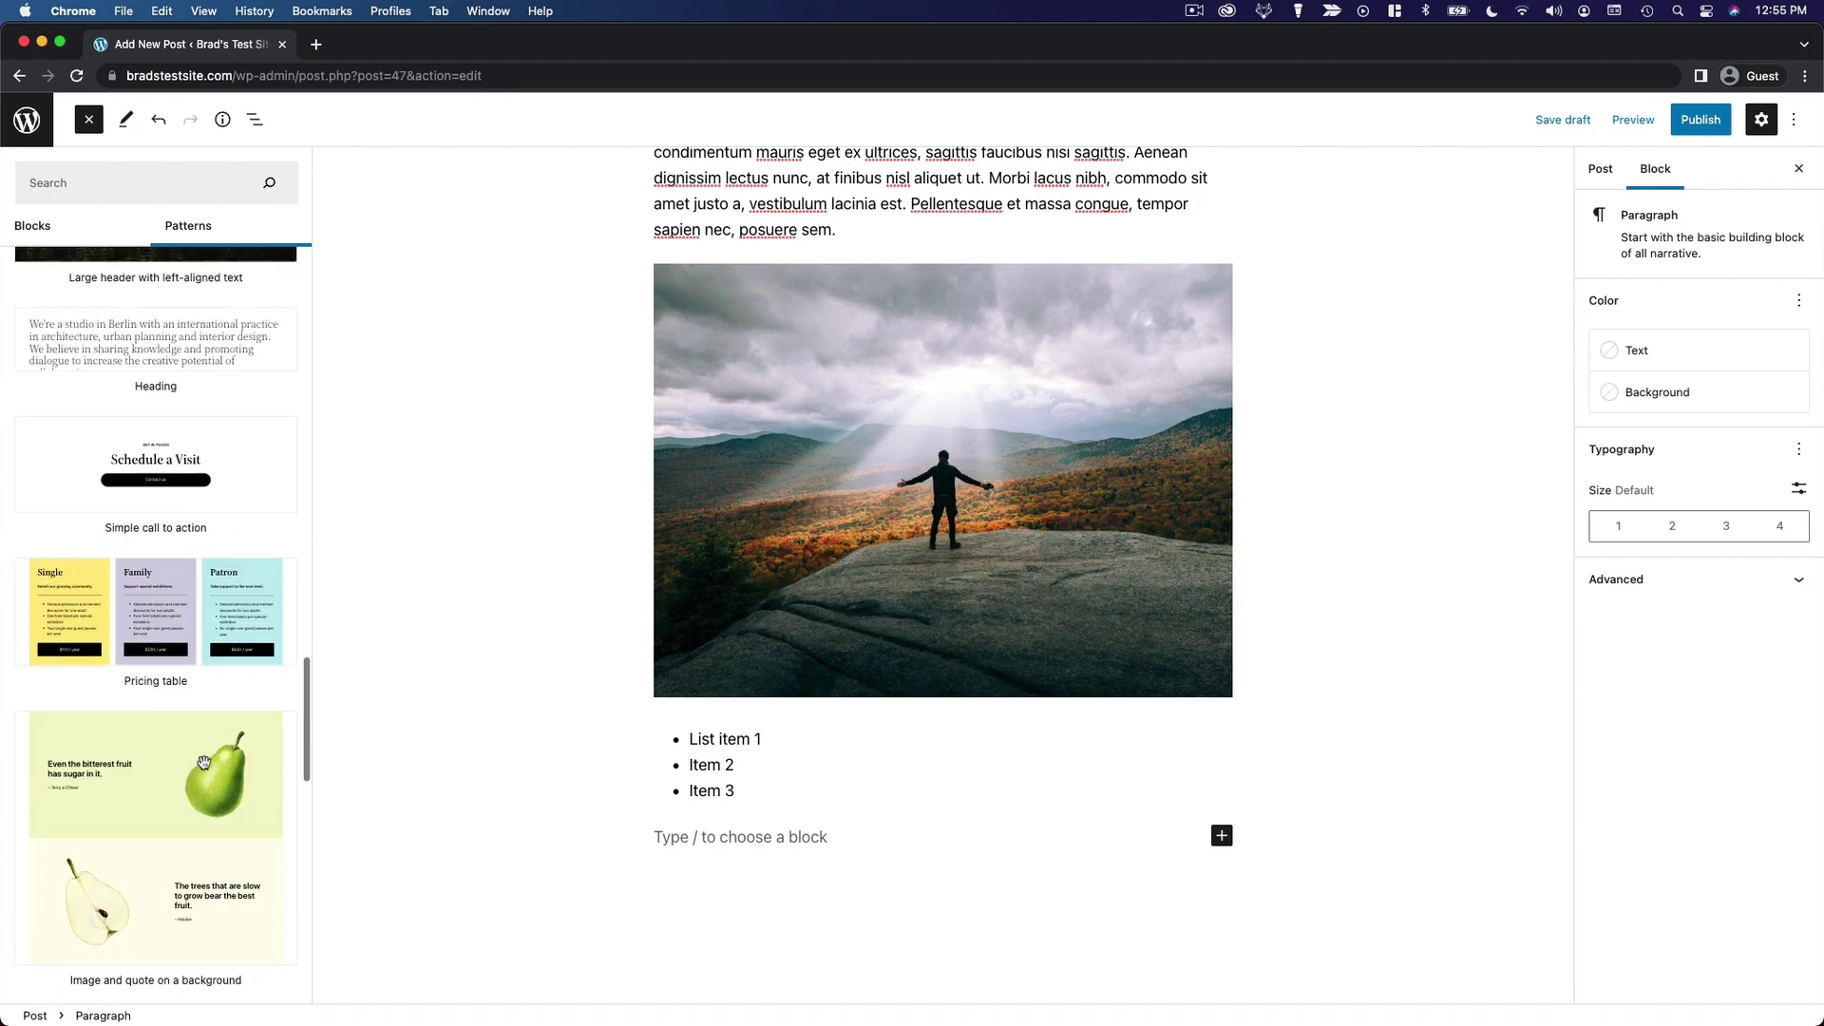
scroll(203, 763, "up", 15)
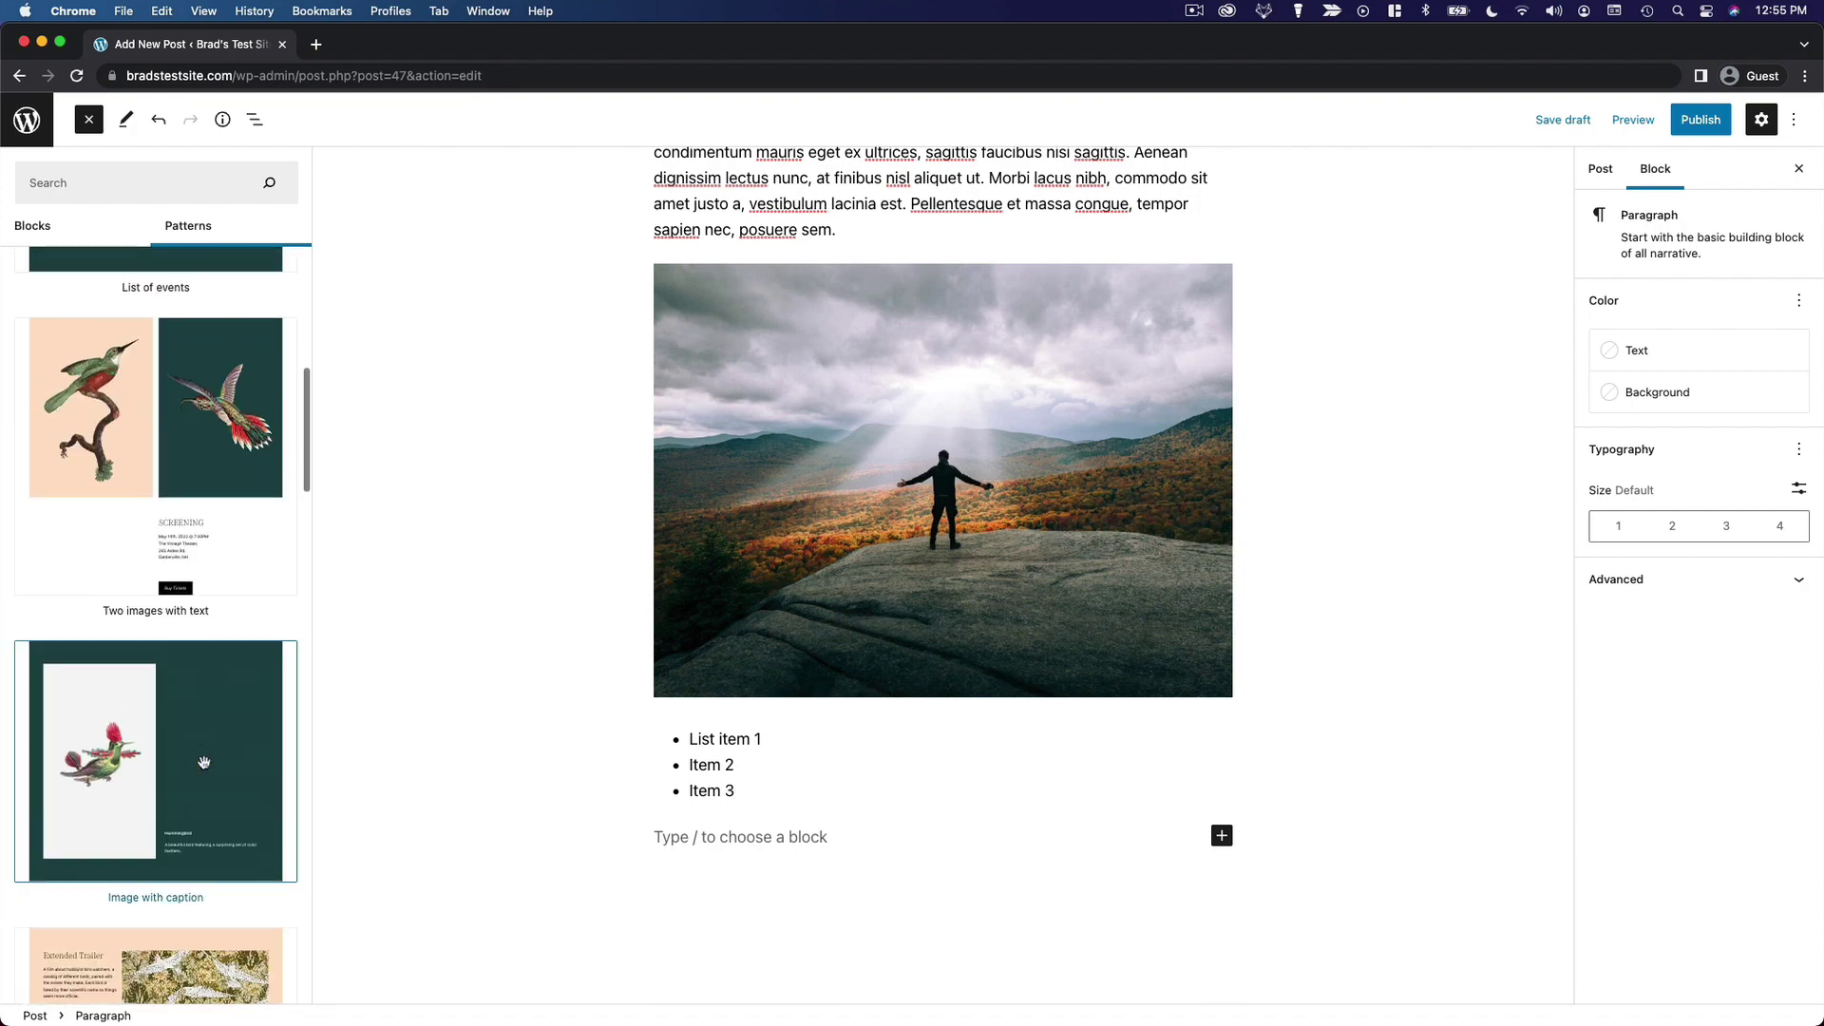
scroll(203, 763, "up", 6)
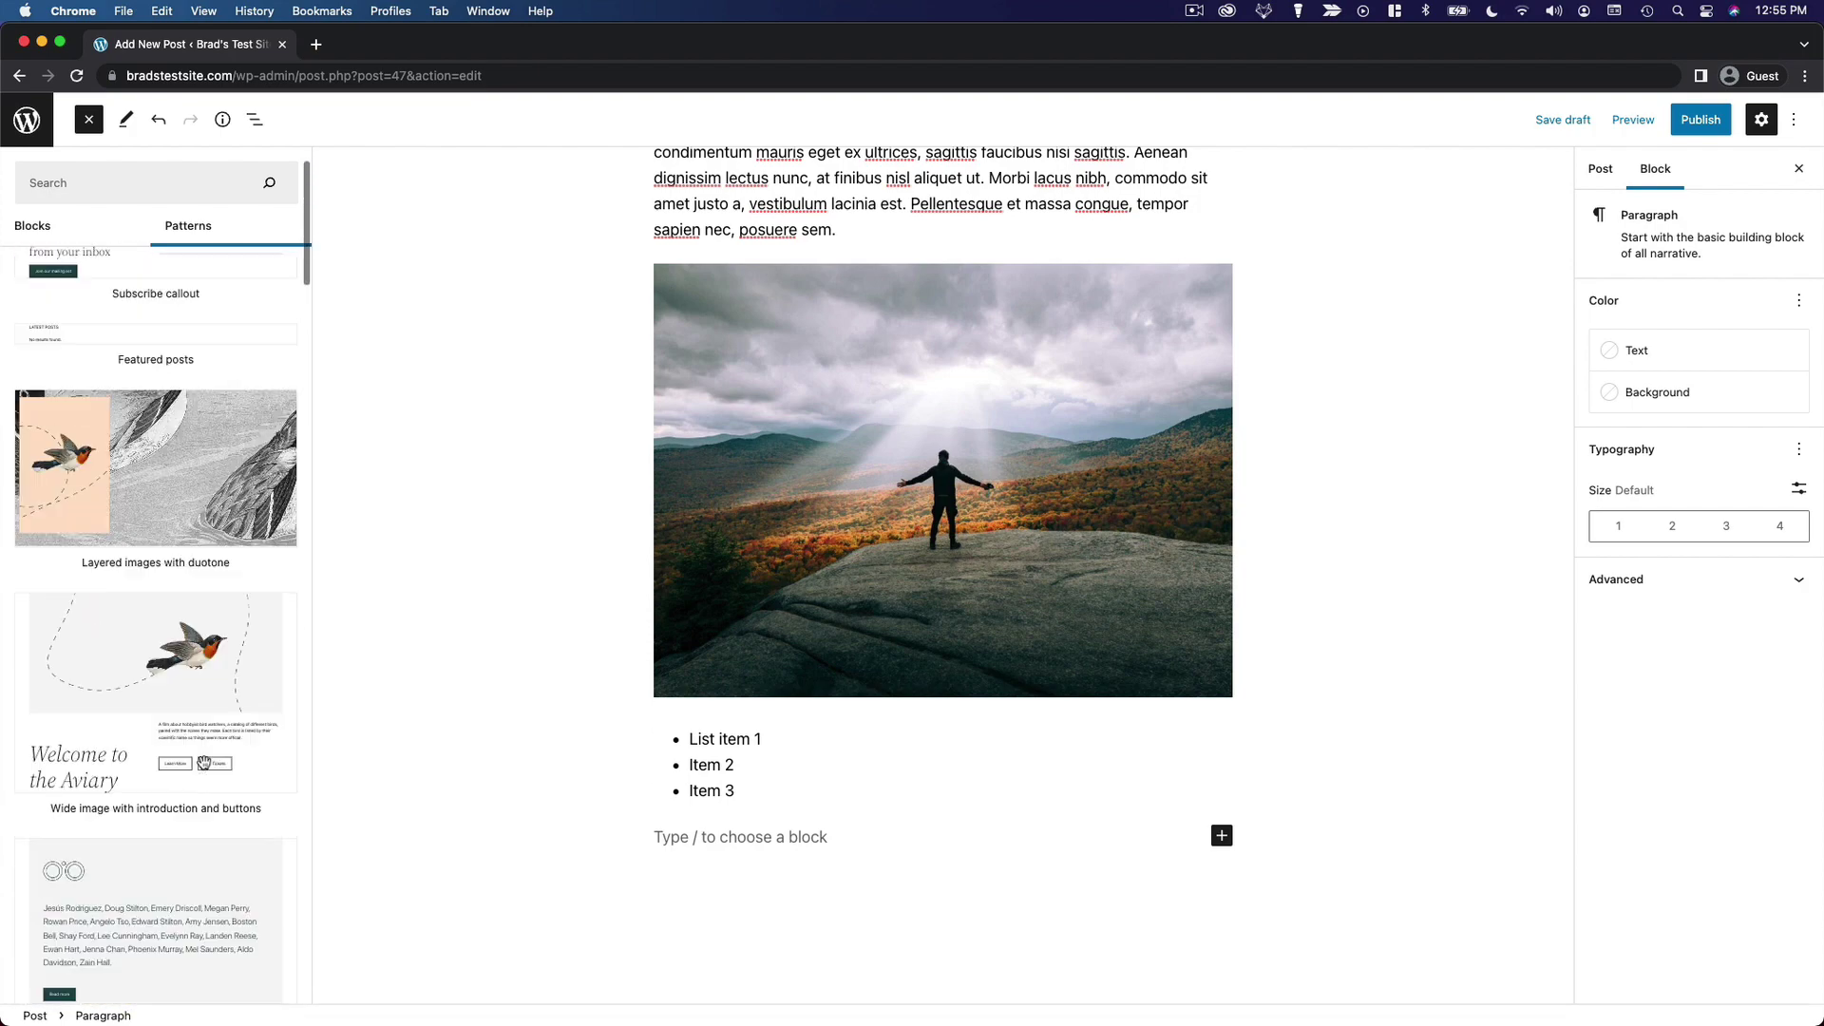
scroll(203, 763, "down", 15)
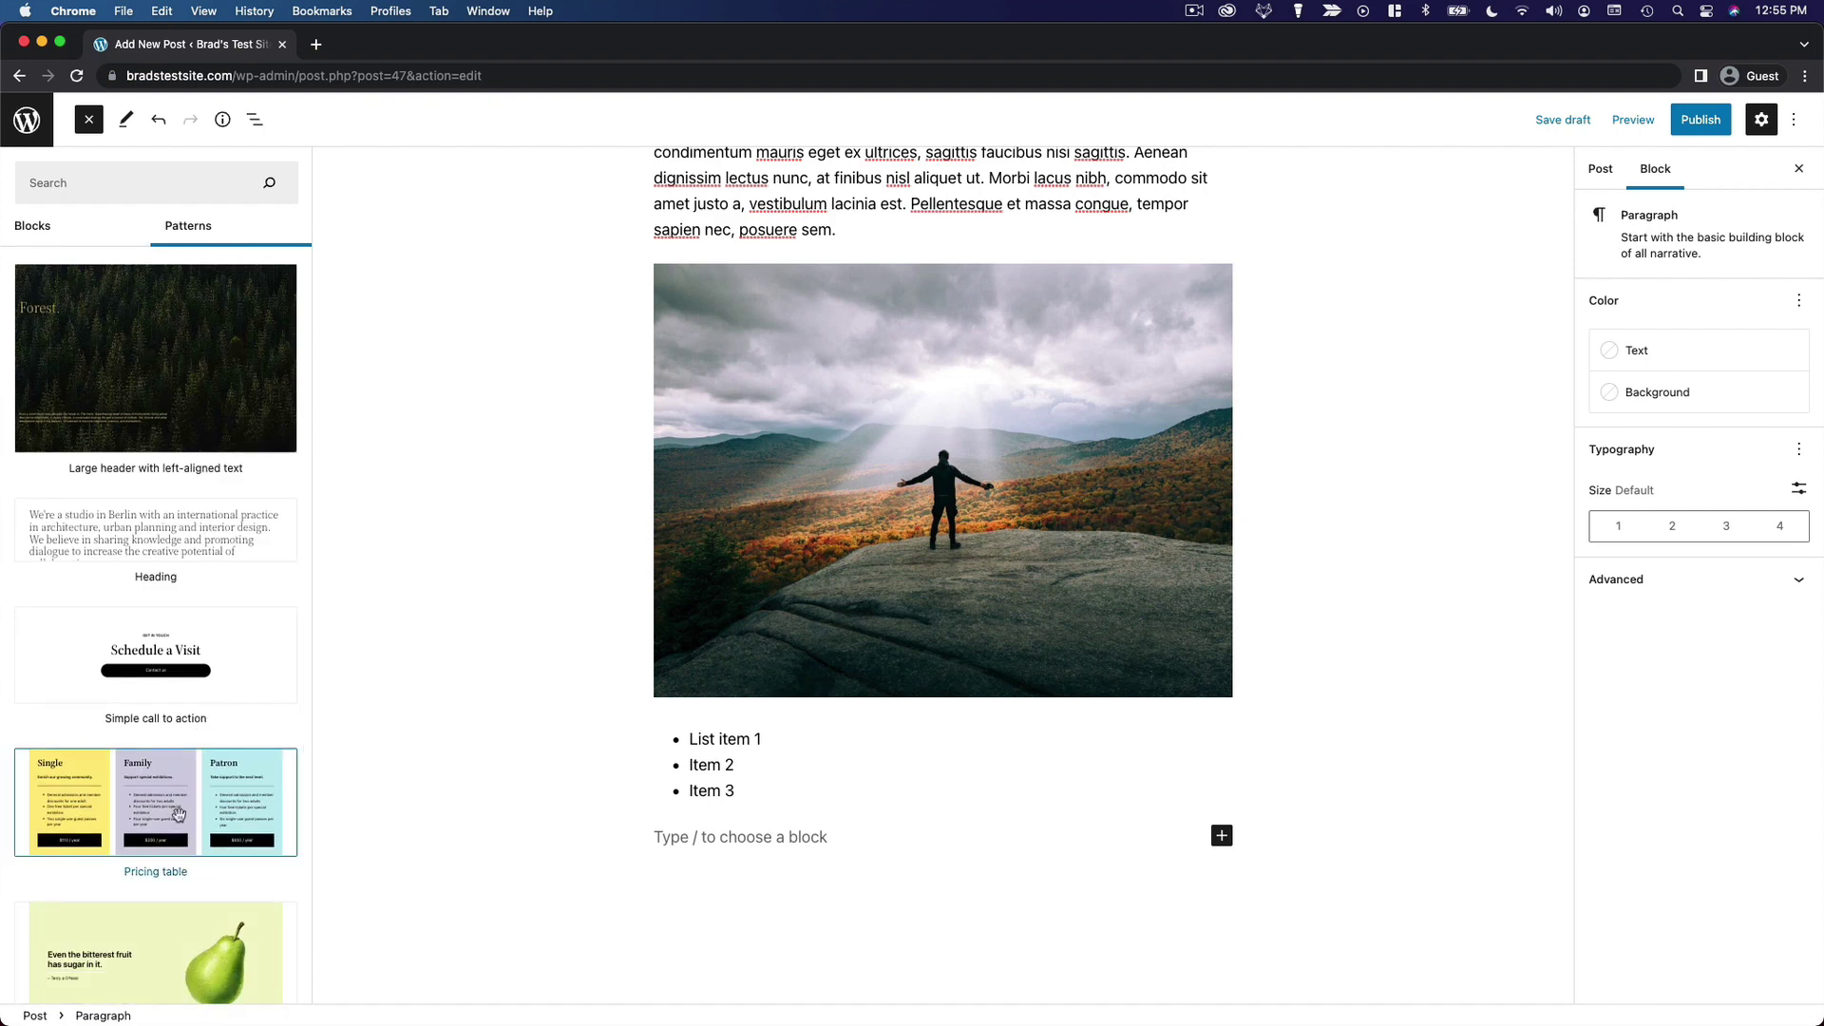
- Insert the Pricing table pattern, select its 'Single' heading, and open List View
left_click(148, 801)
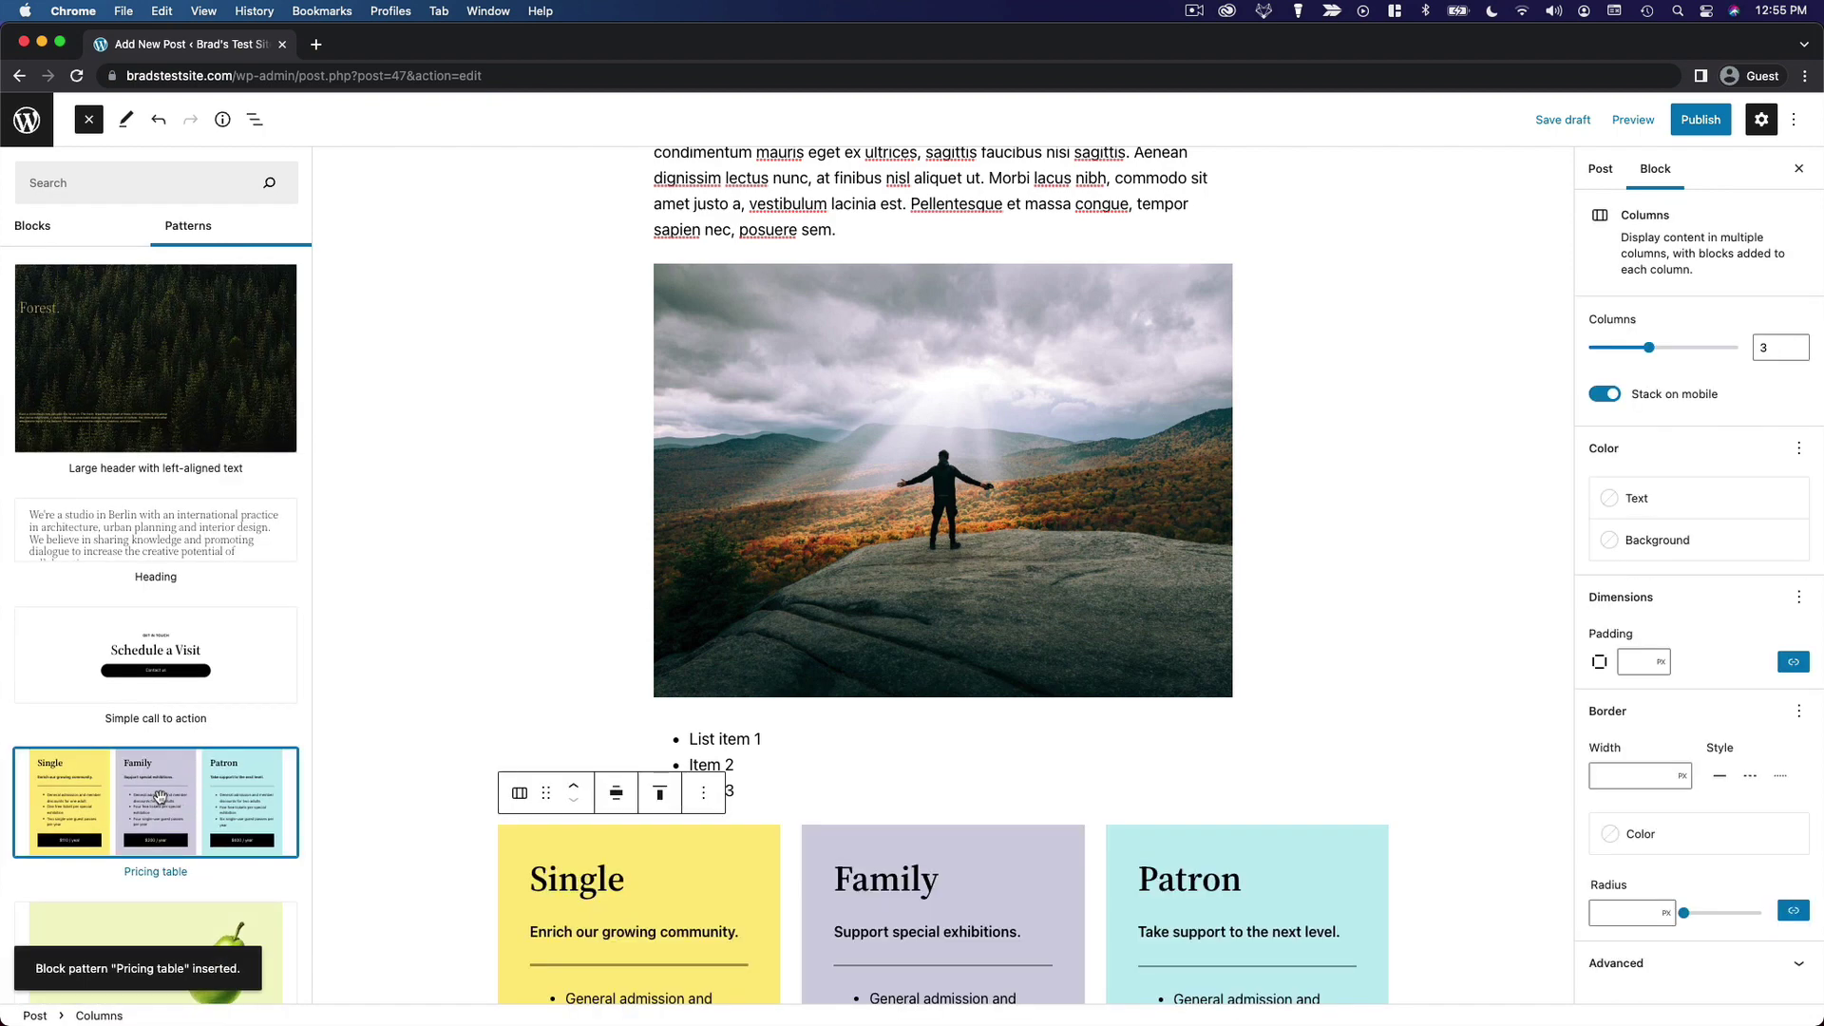
scroll(1089, 686, "down", 2)
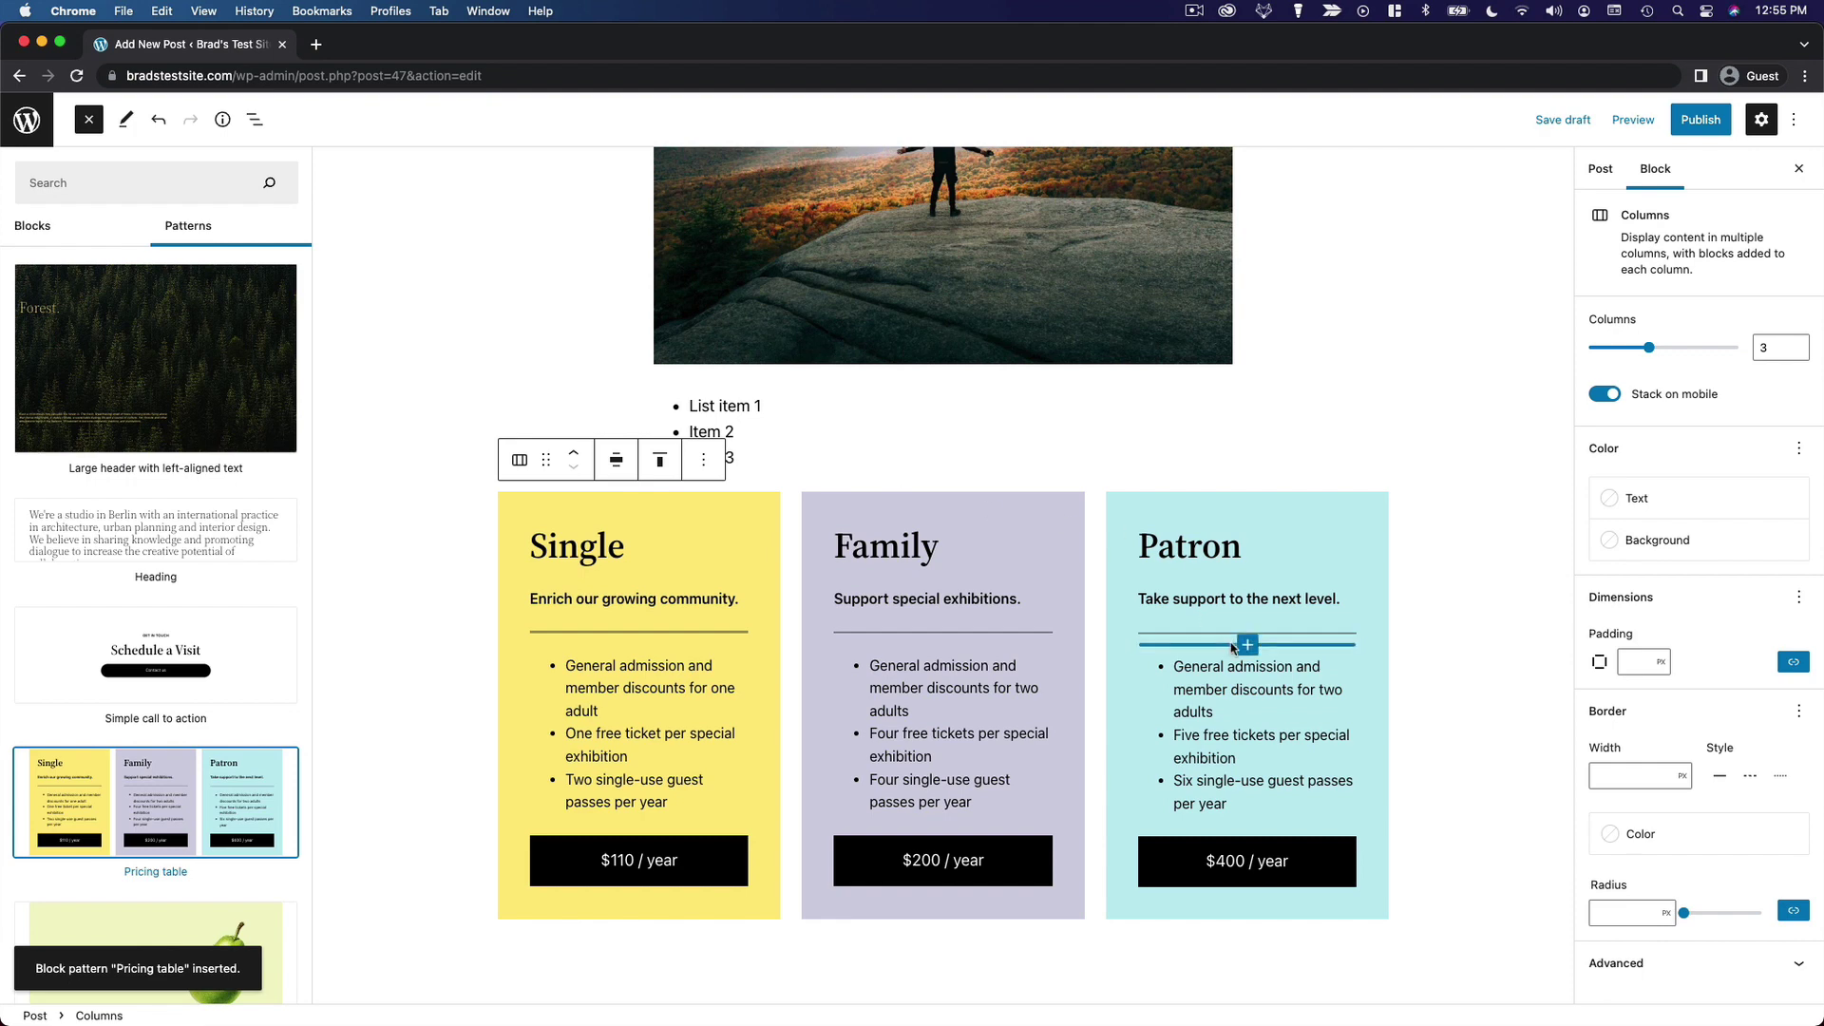
mouse_move(687, 645)
double_click(573, 532)
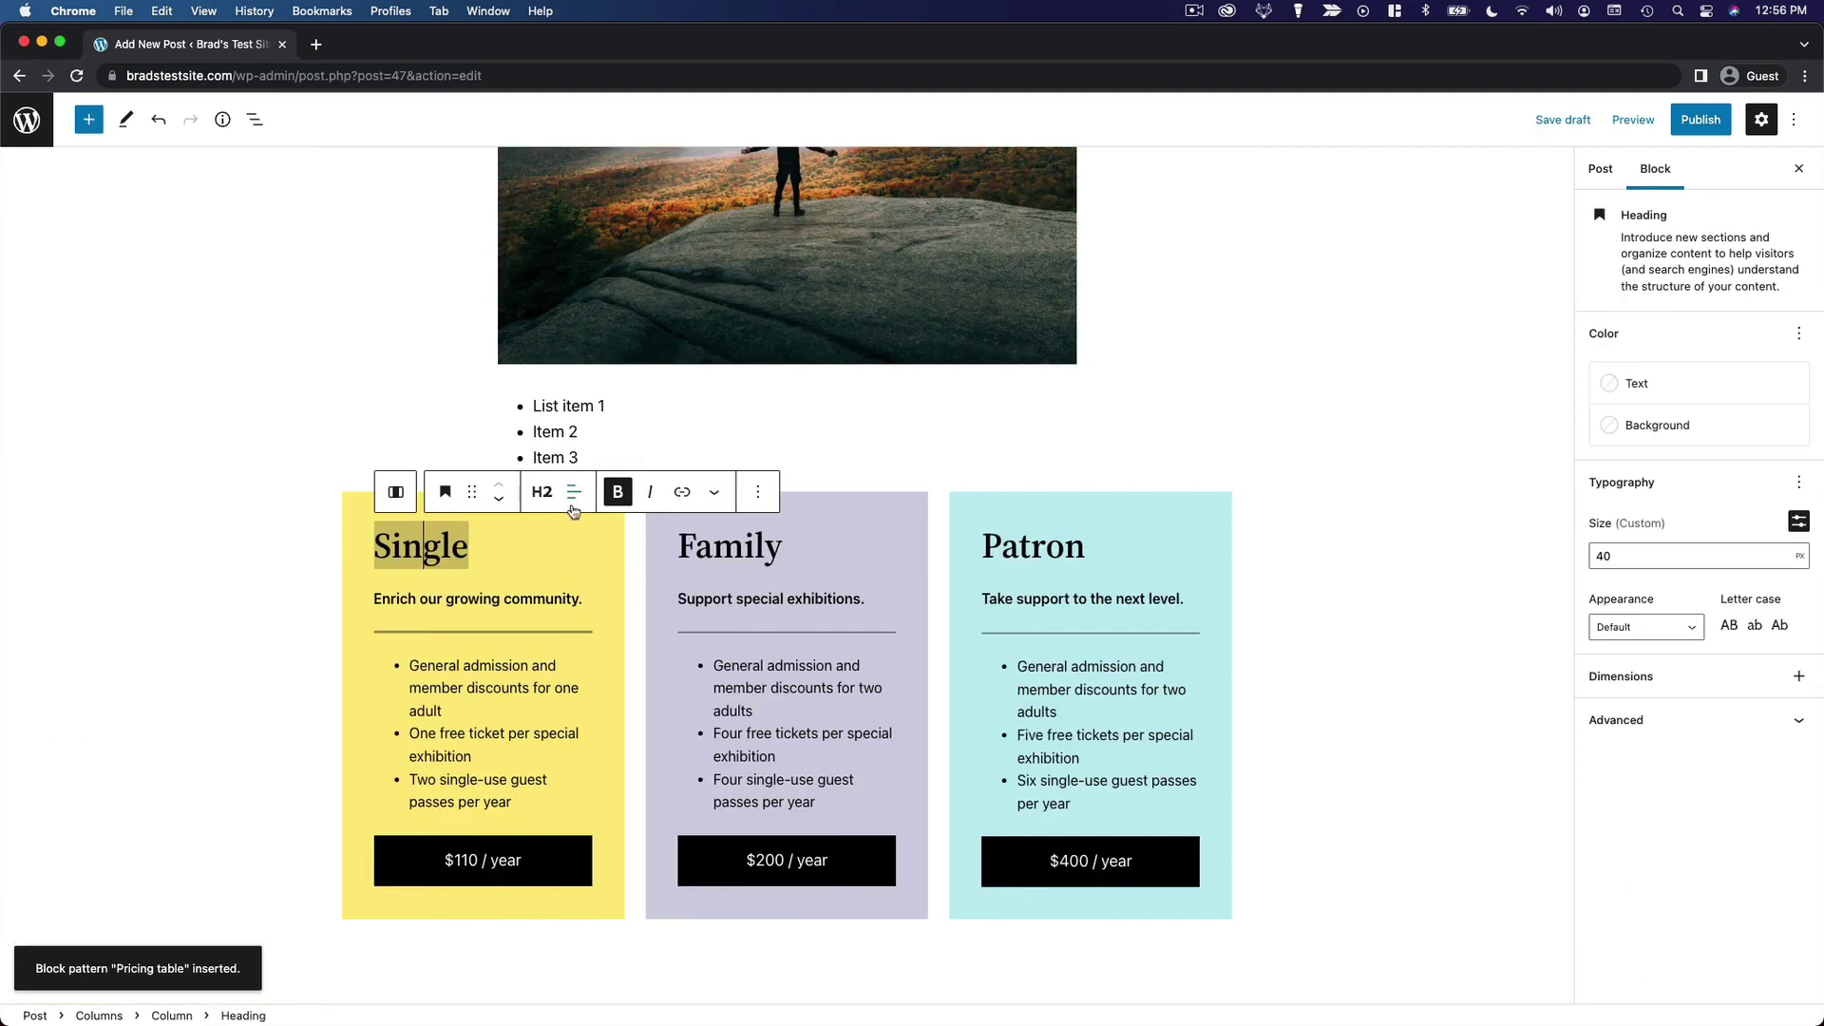
left_click(254, 124)
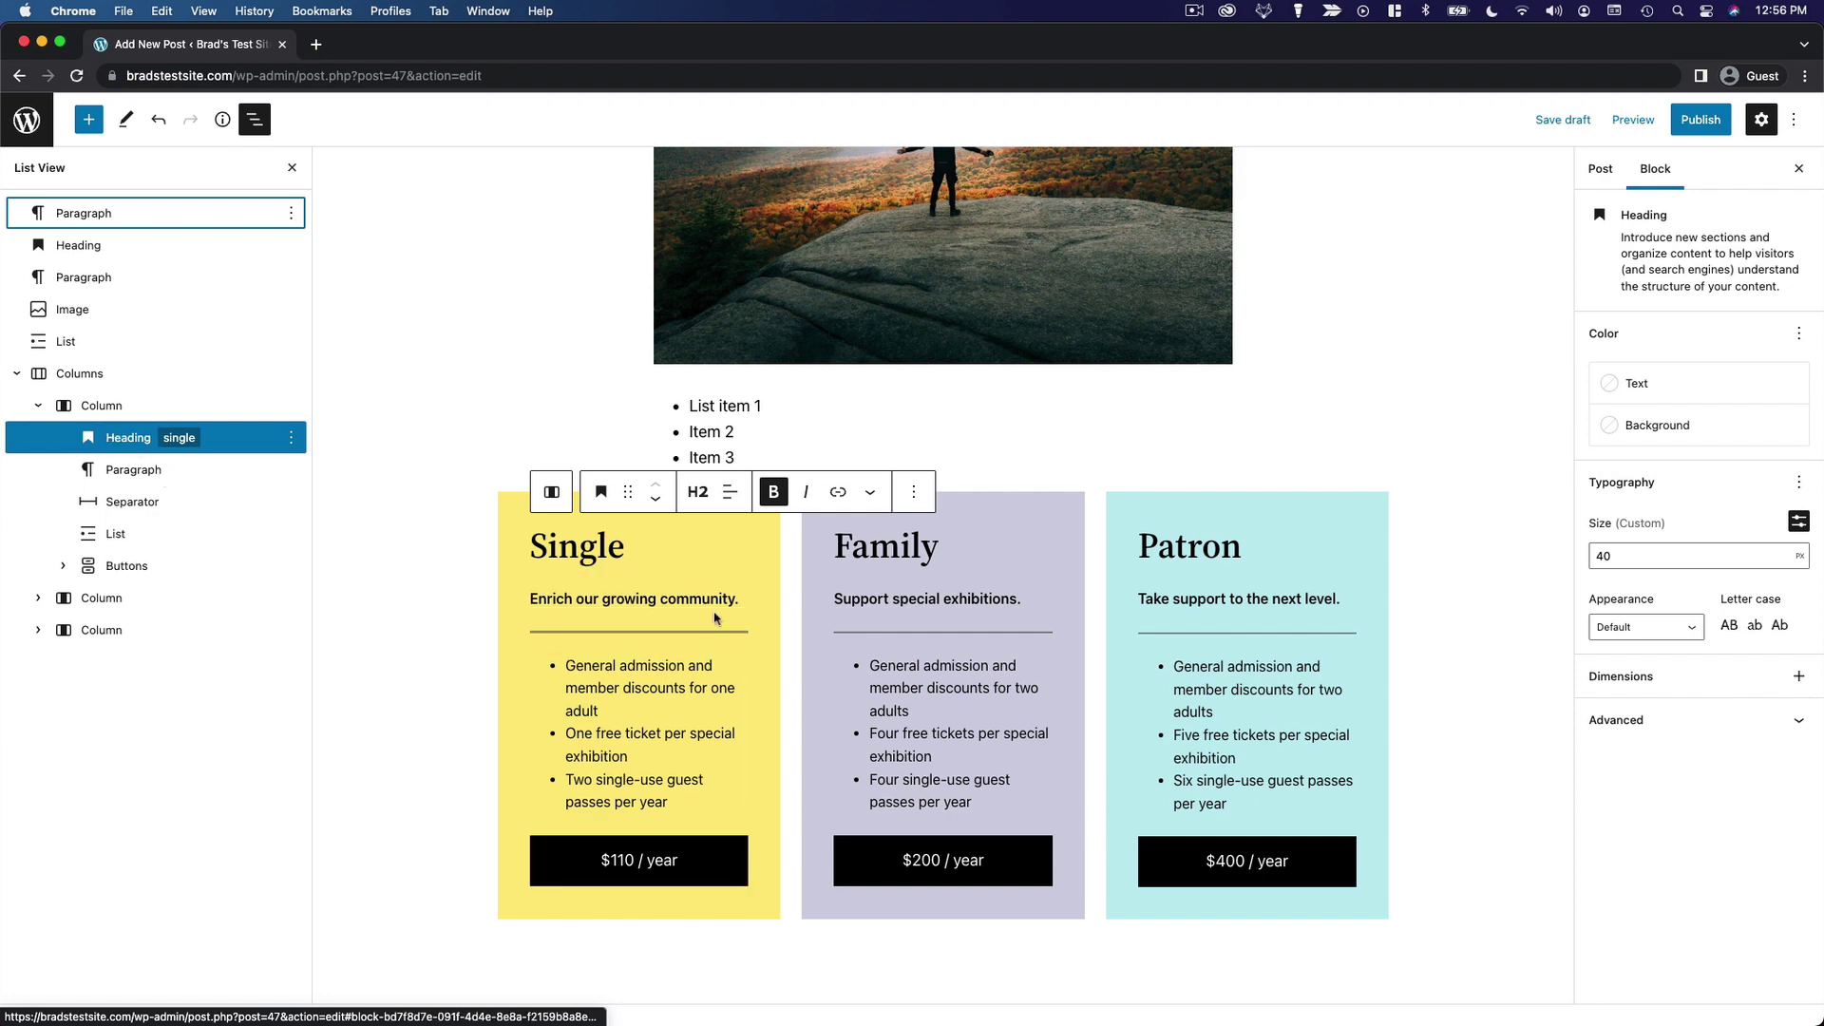
- In List View, inspect the pricing Columns block by expanding and collapsing its Column rows
left_click(38, 599)
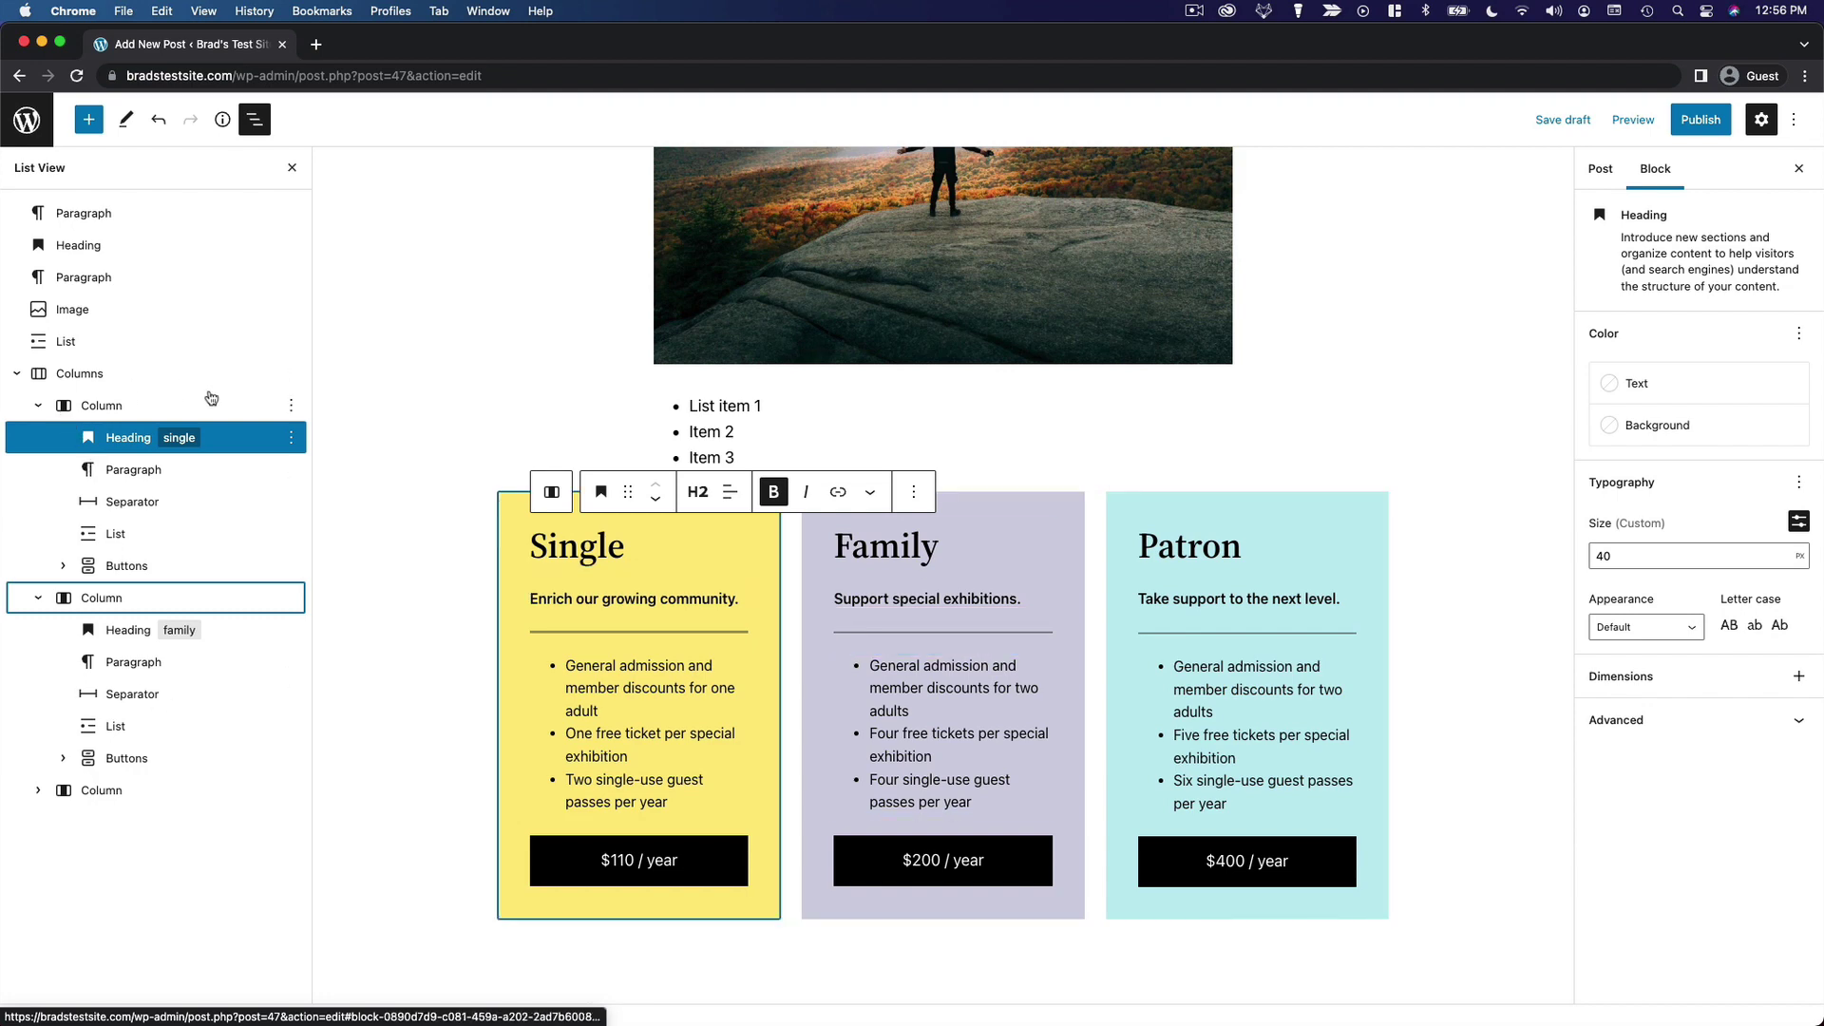
left_click(114, 371)
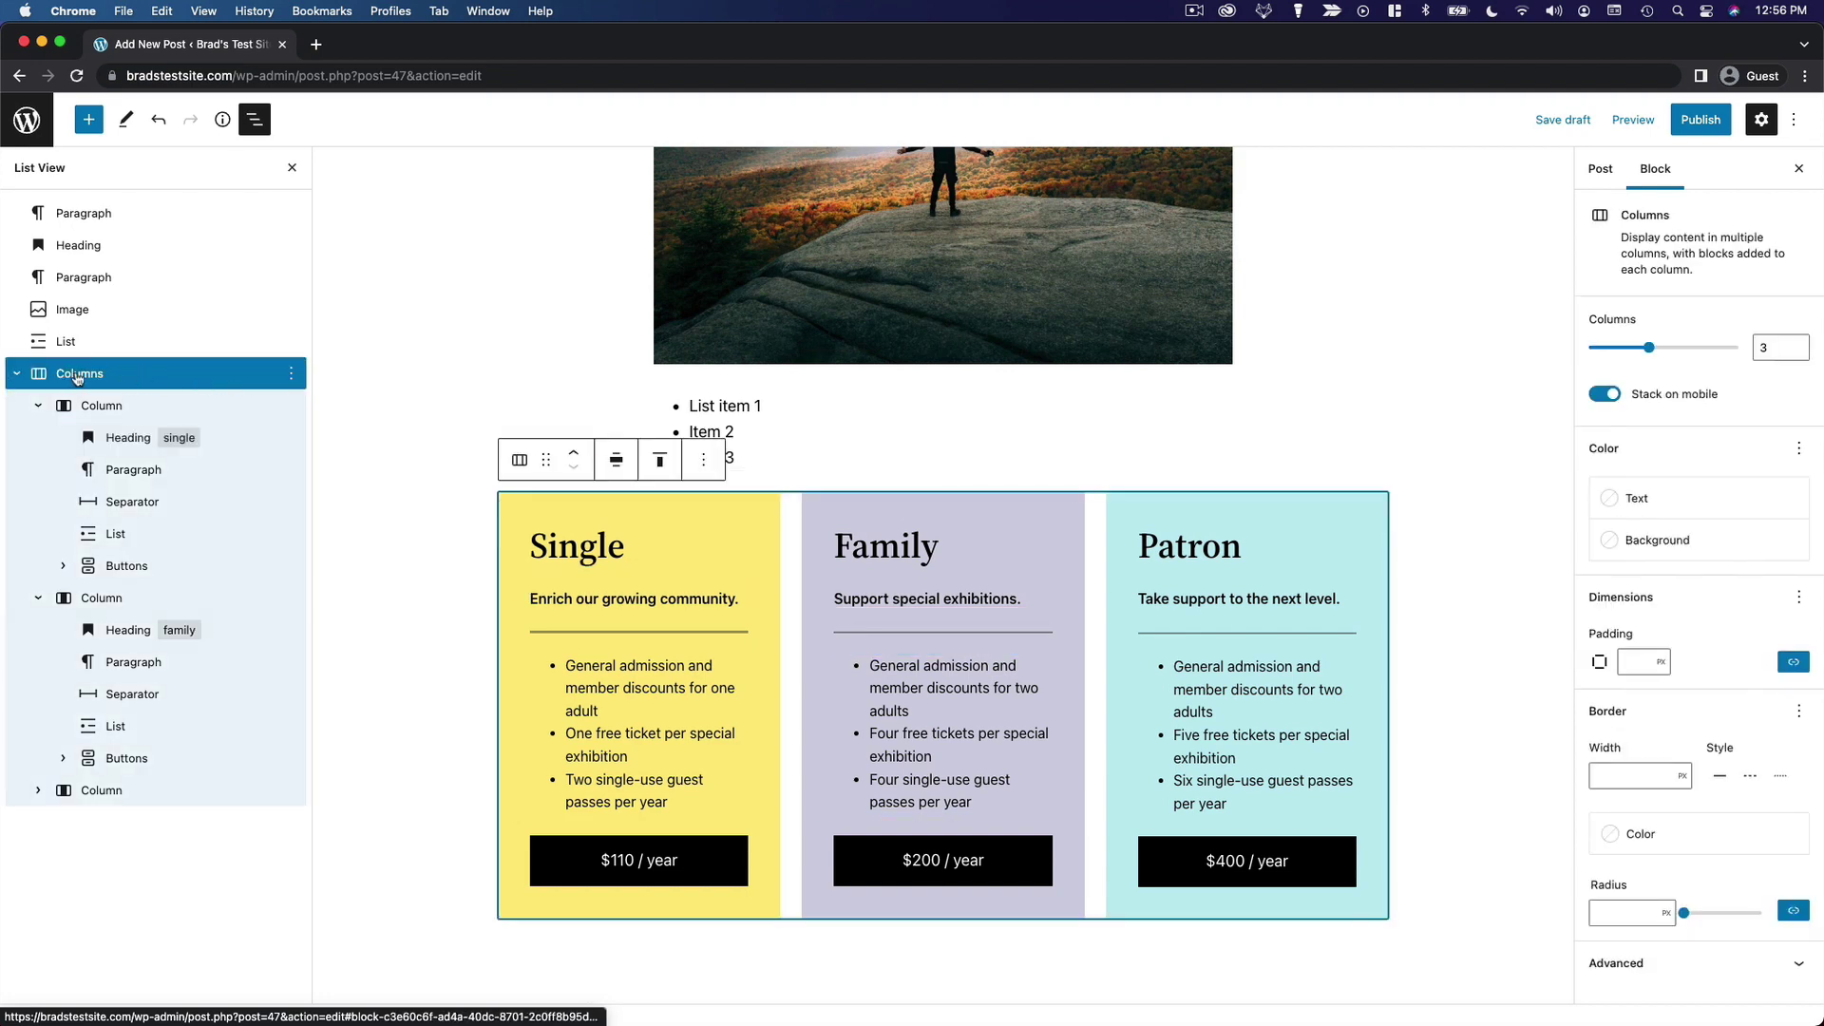
left_click(38, 406)
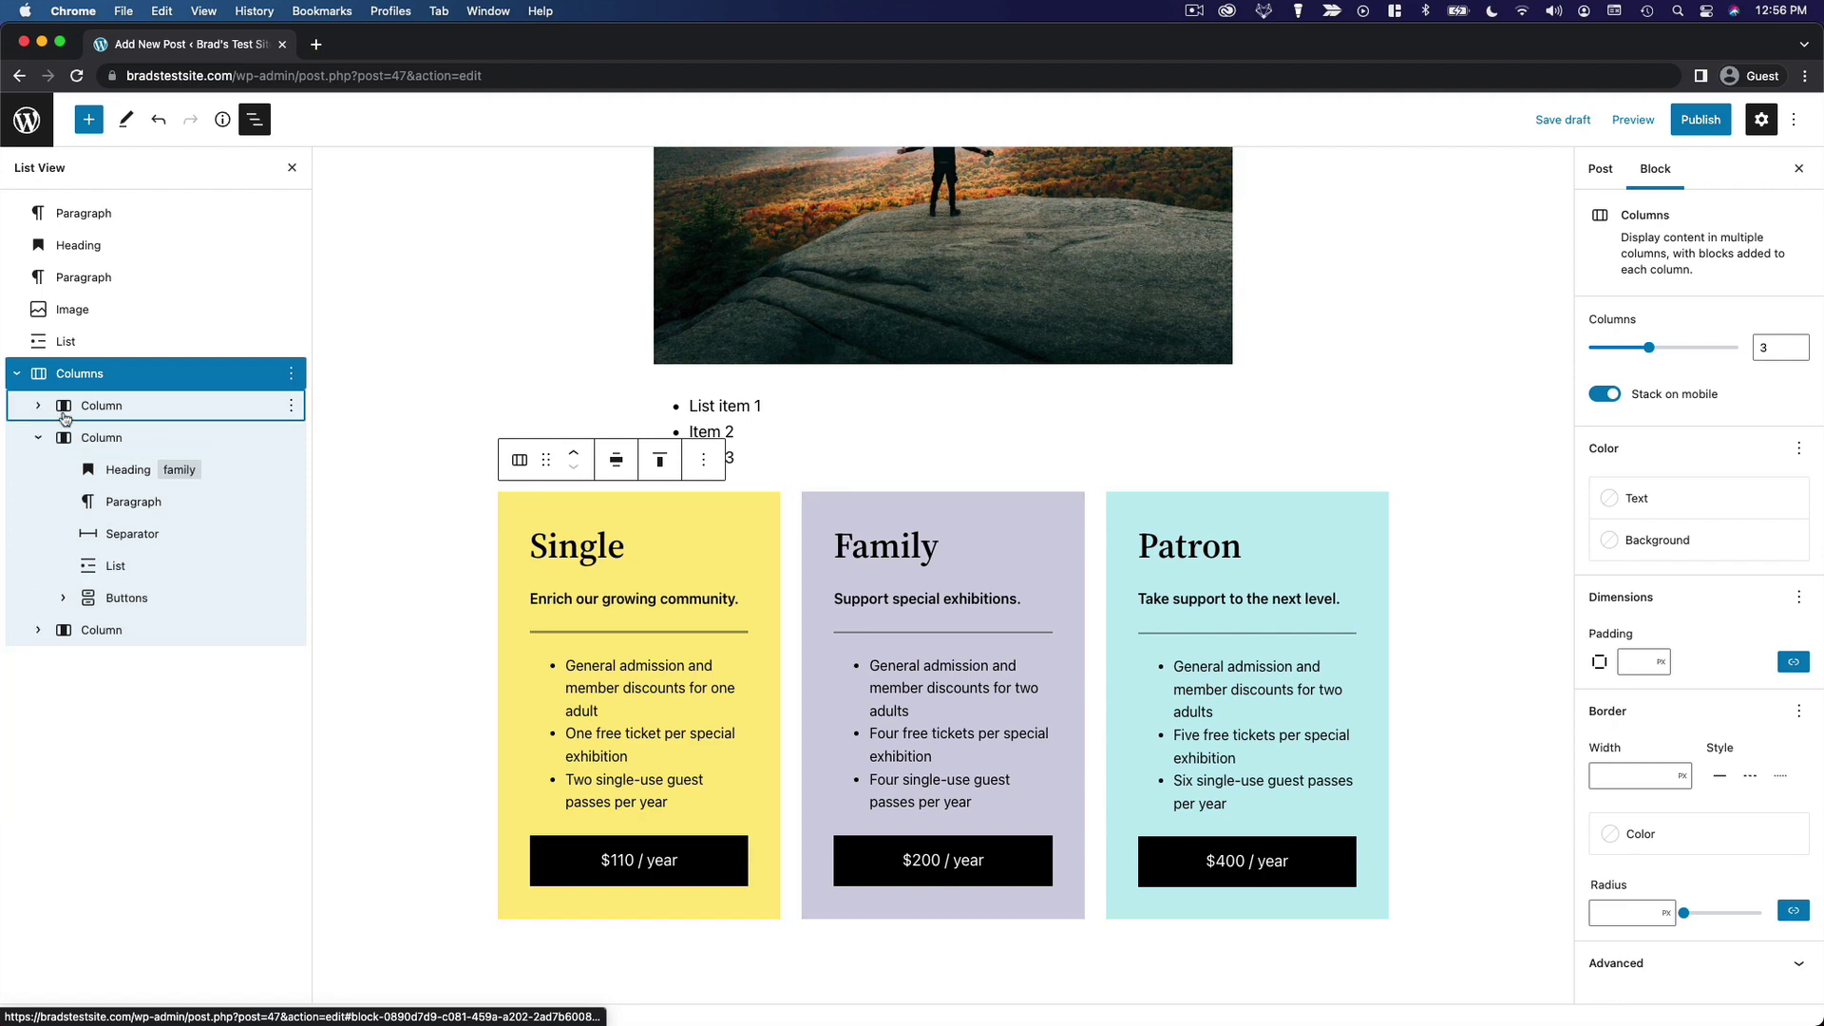
left_click(38, 406)
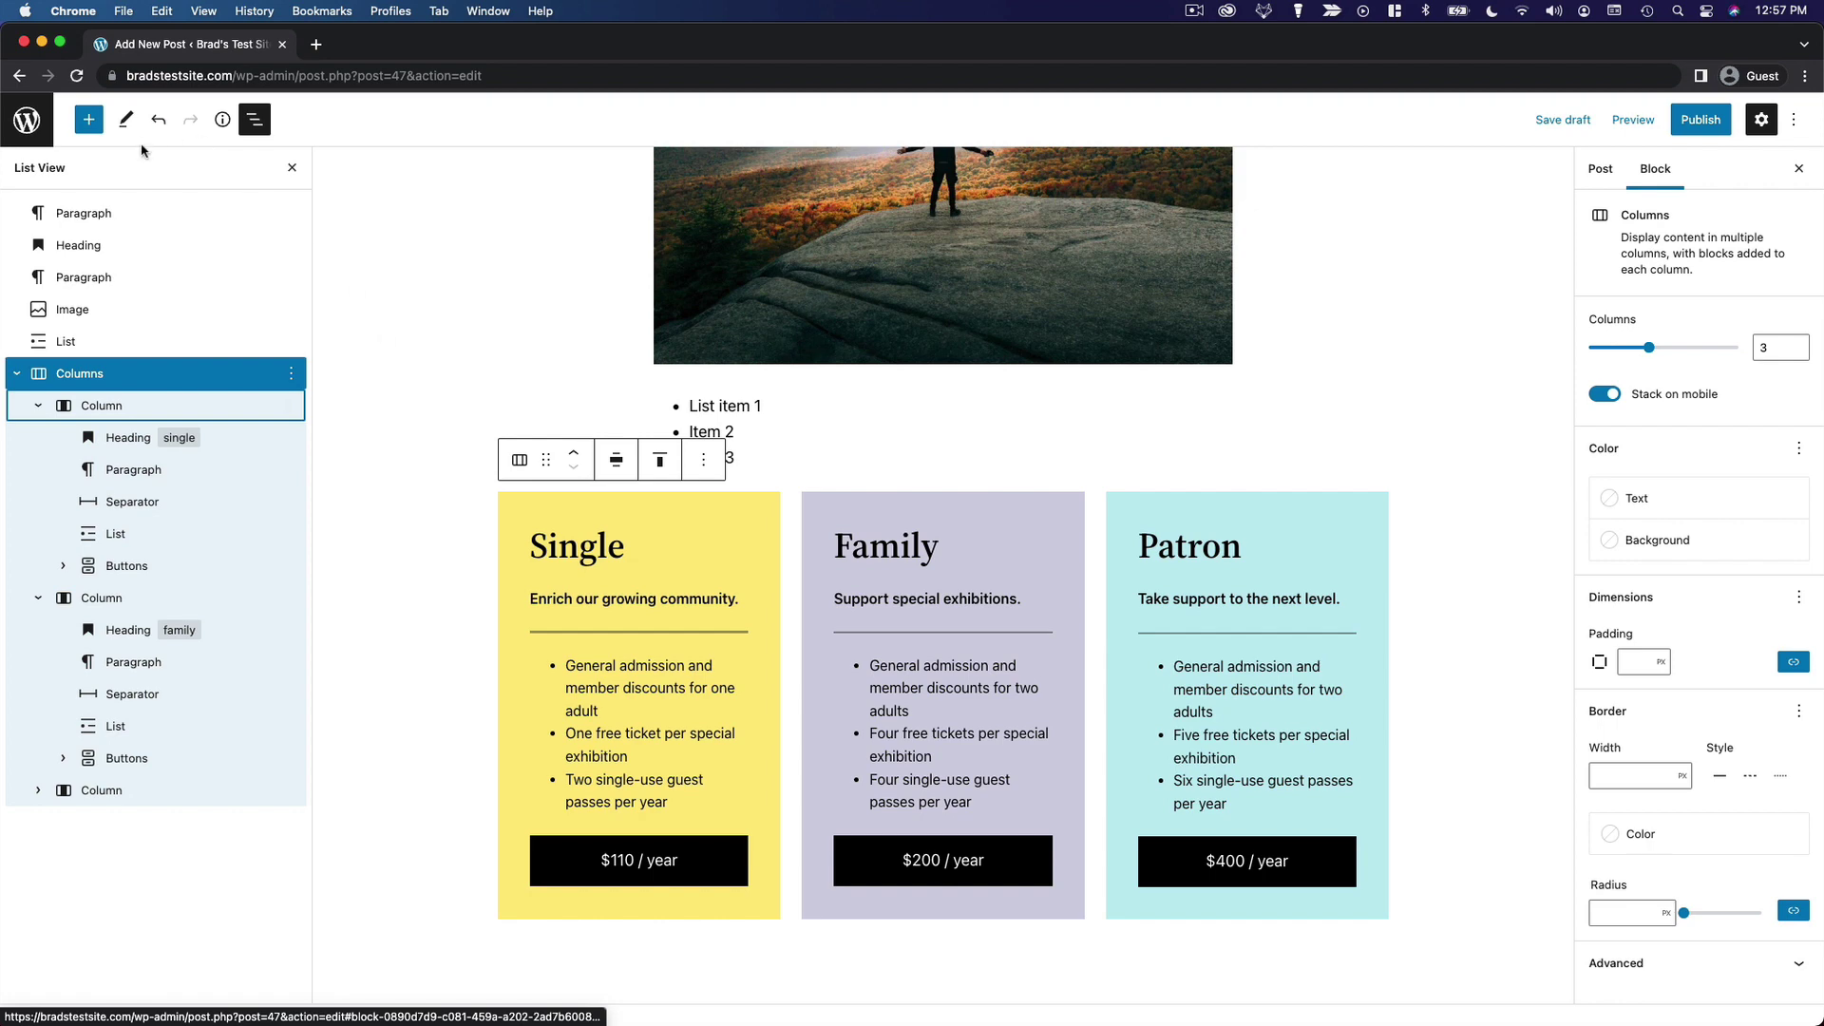
- Reopen List View showing the three Column blocks, then deselect Columns to show post settings
left_click(255, 119)
left_click(256, 121)
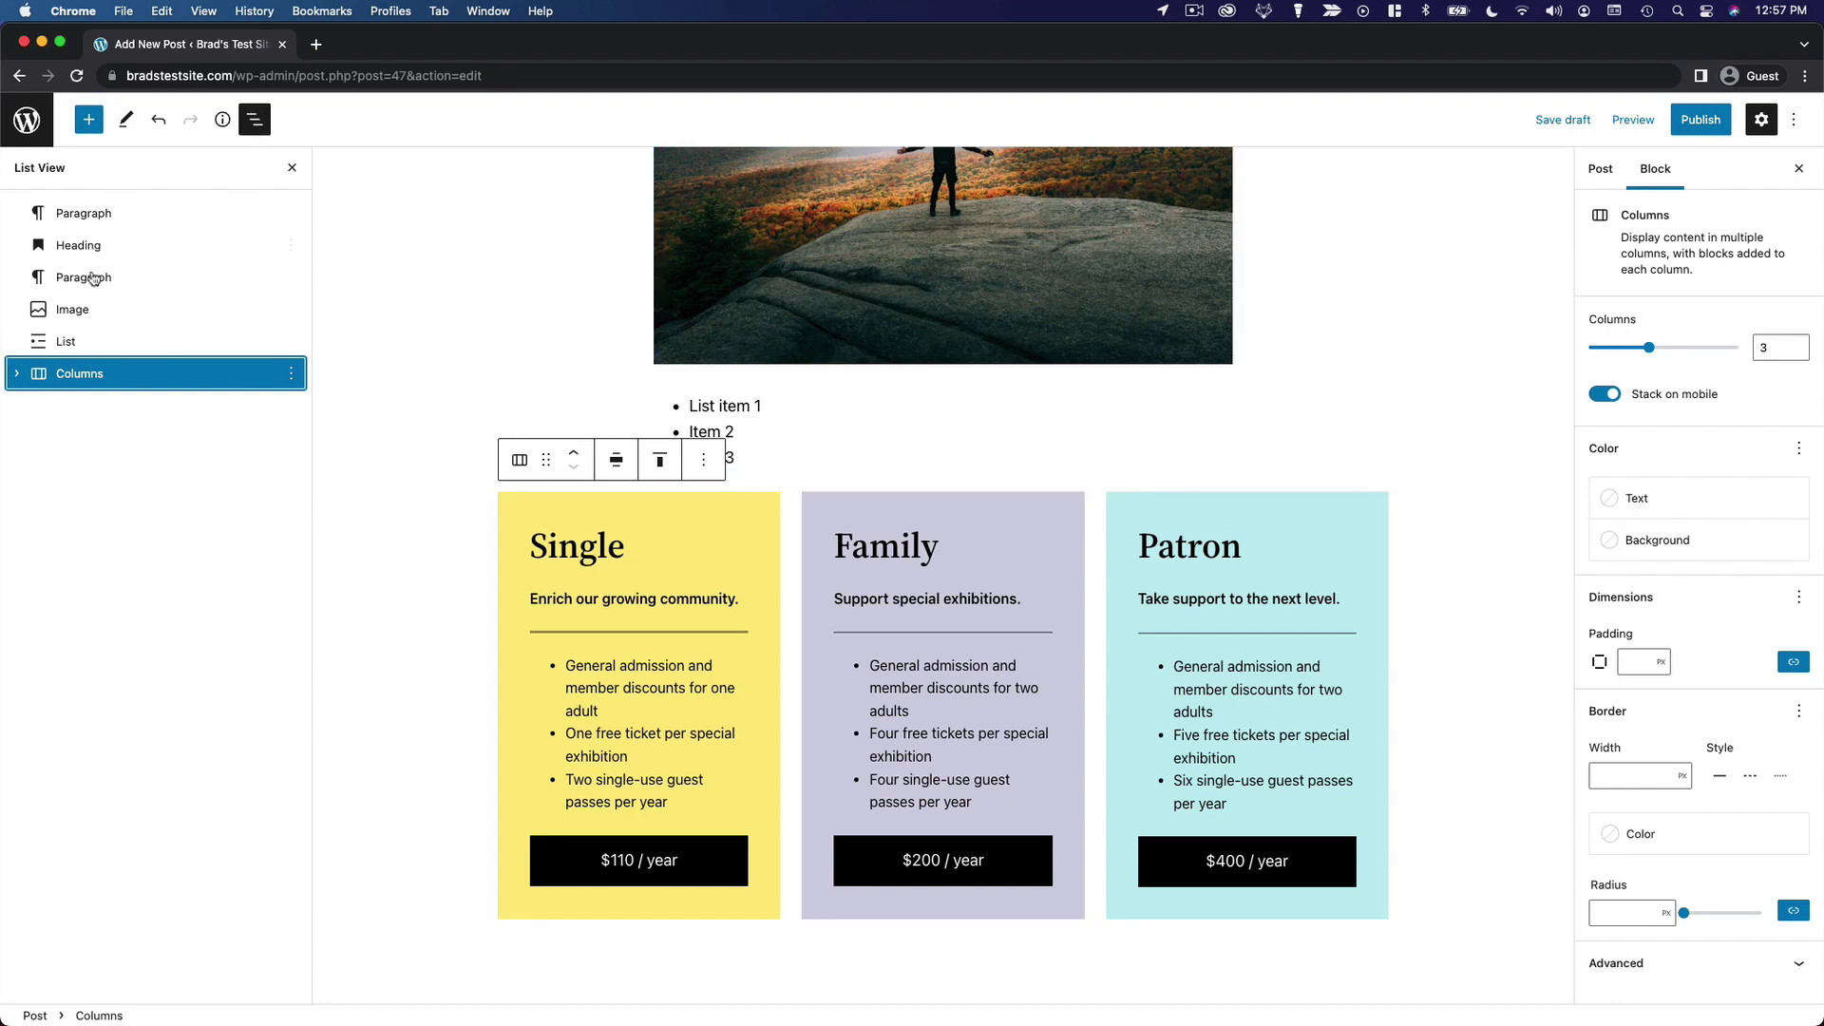
left_click(16, 374)
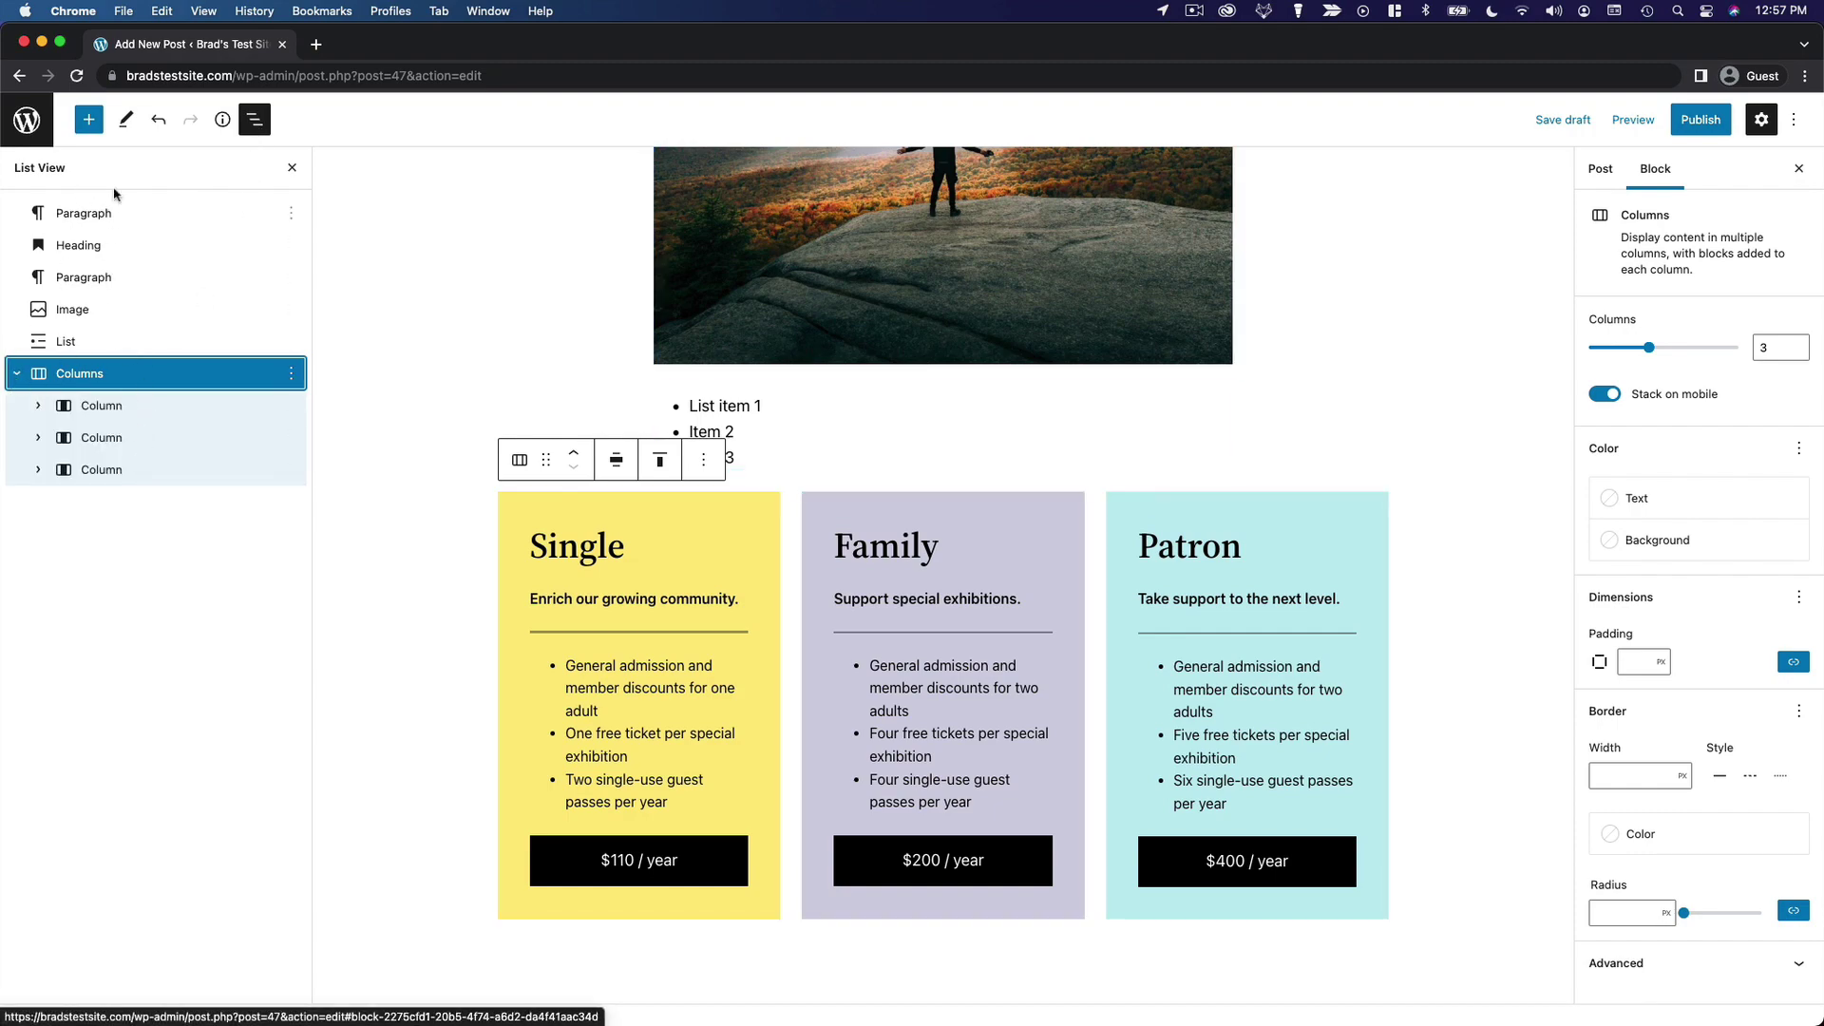
left_click(1396, 567)
scroll(1396, 568, "up", 5)
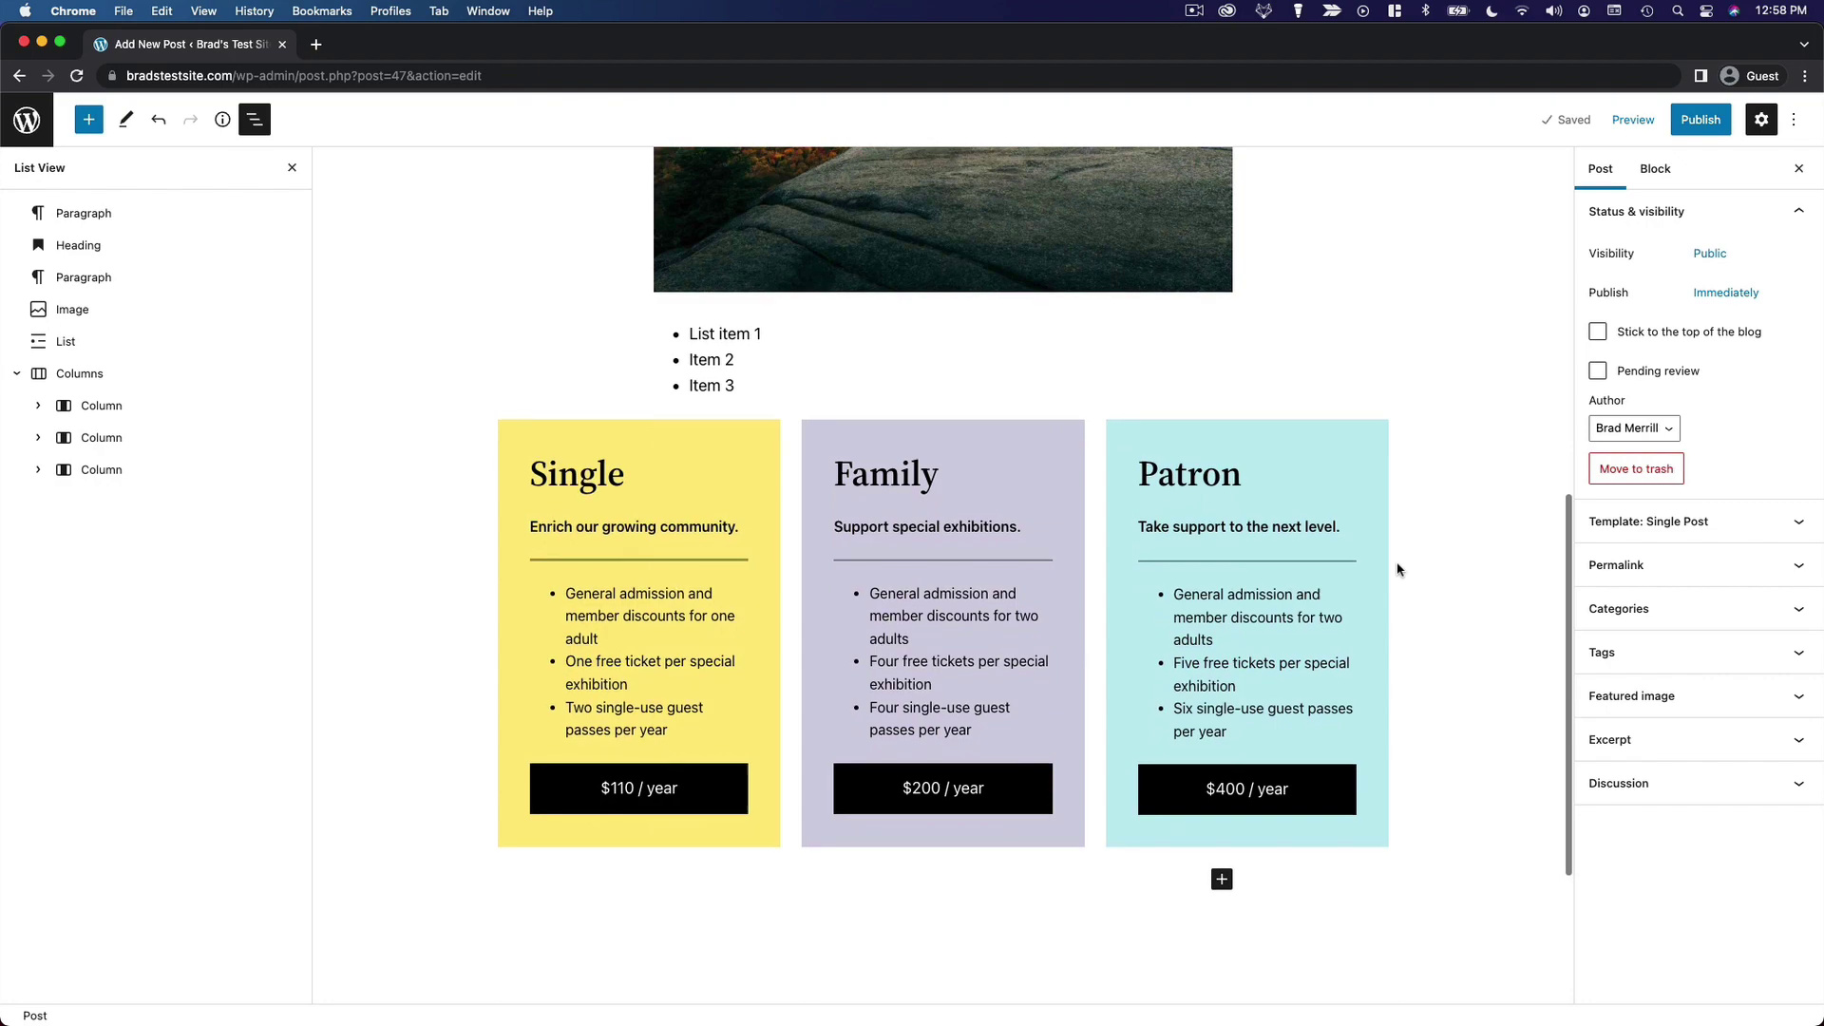
scroll(1397, 568, "up", 4)
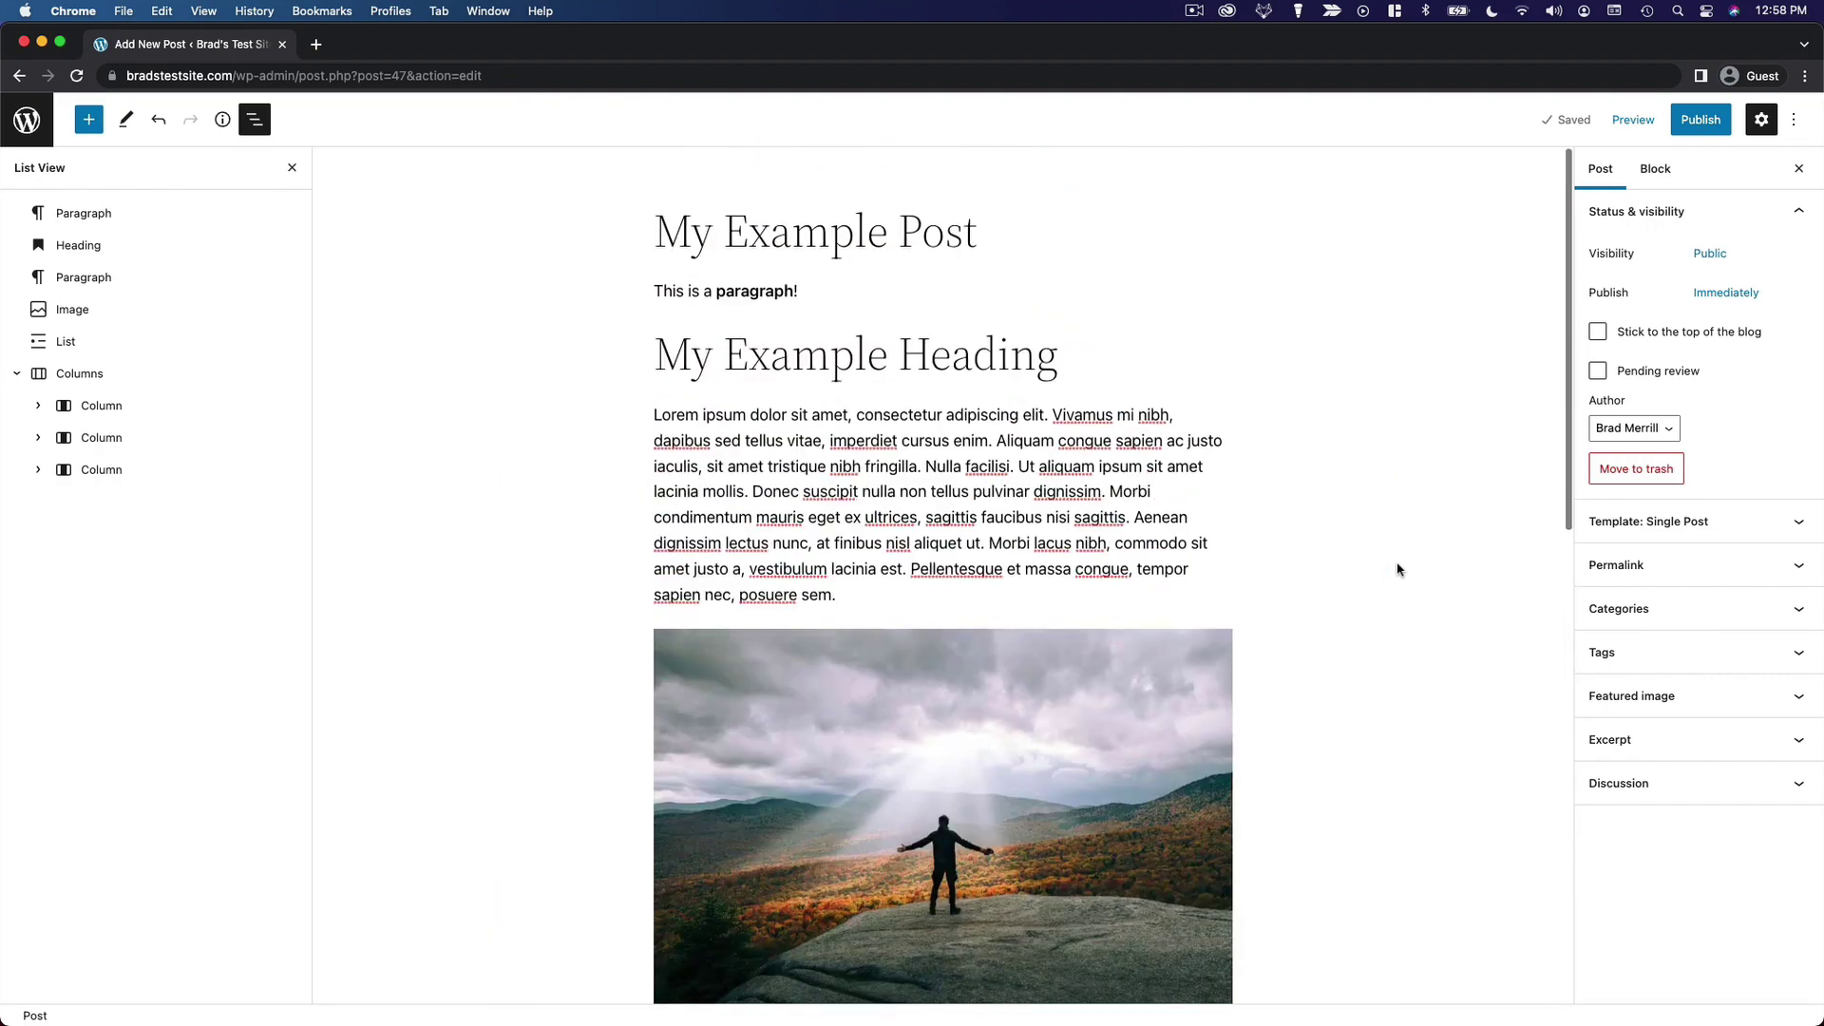